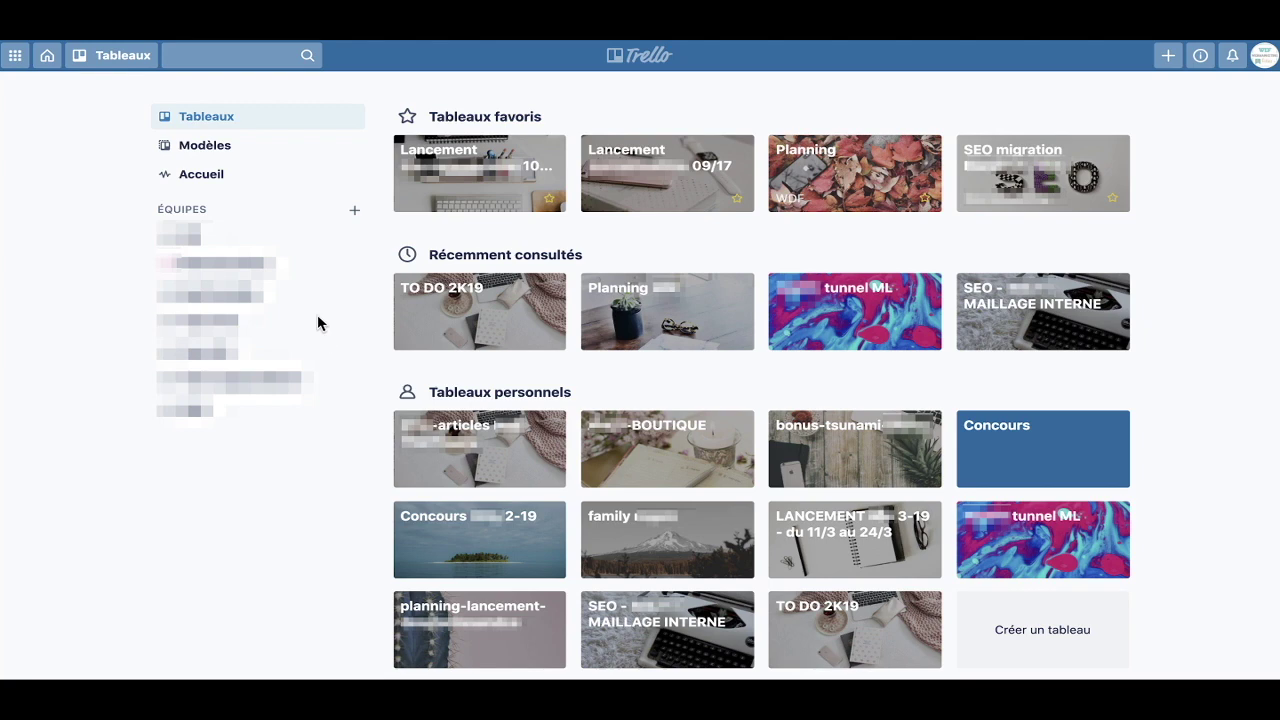
Browse the board template gallery through the Conception, Éducation, Ingénierie, Marketing and Personnelle categories
click(204, 145)
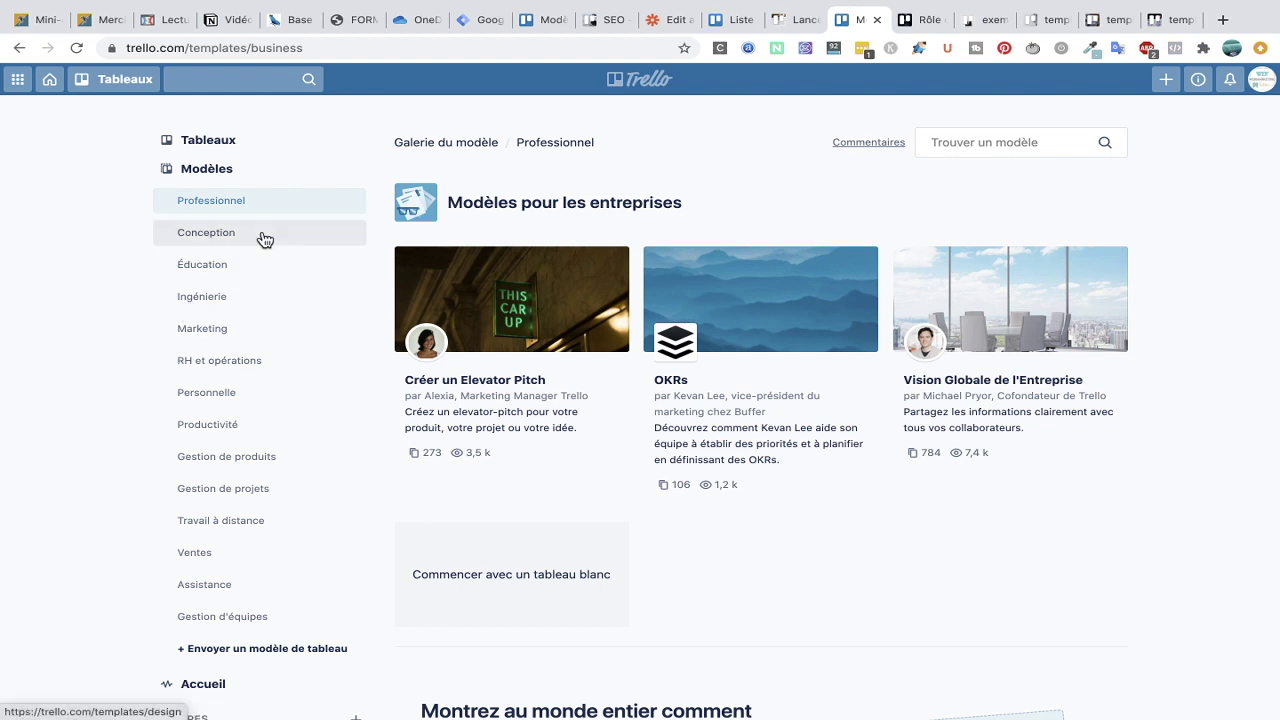
click(229, 235)
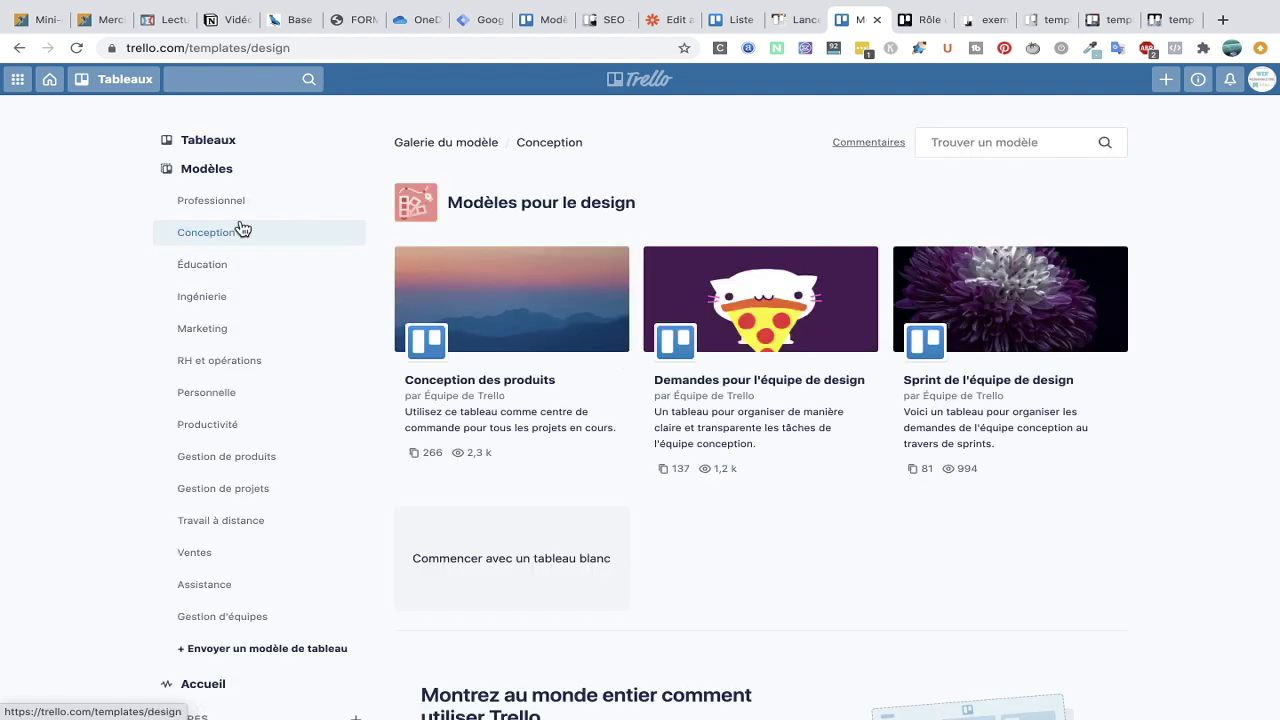
click(238, 273)
click(246, 304)
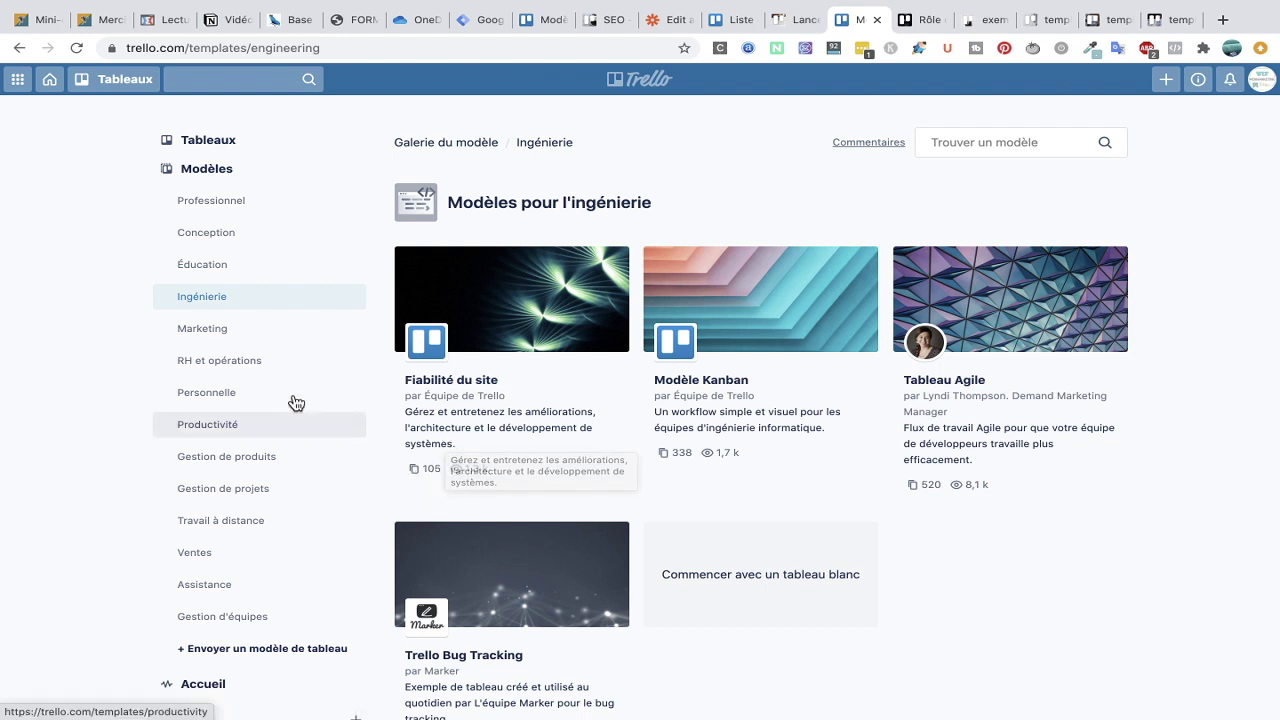
click(251, 340)
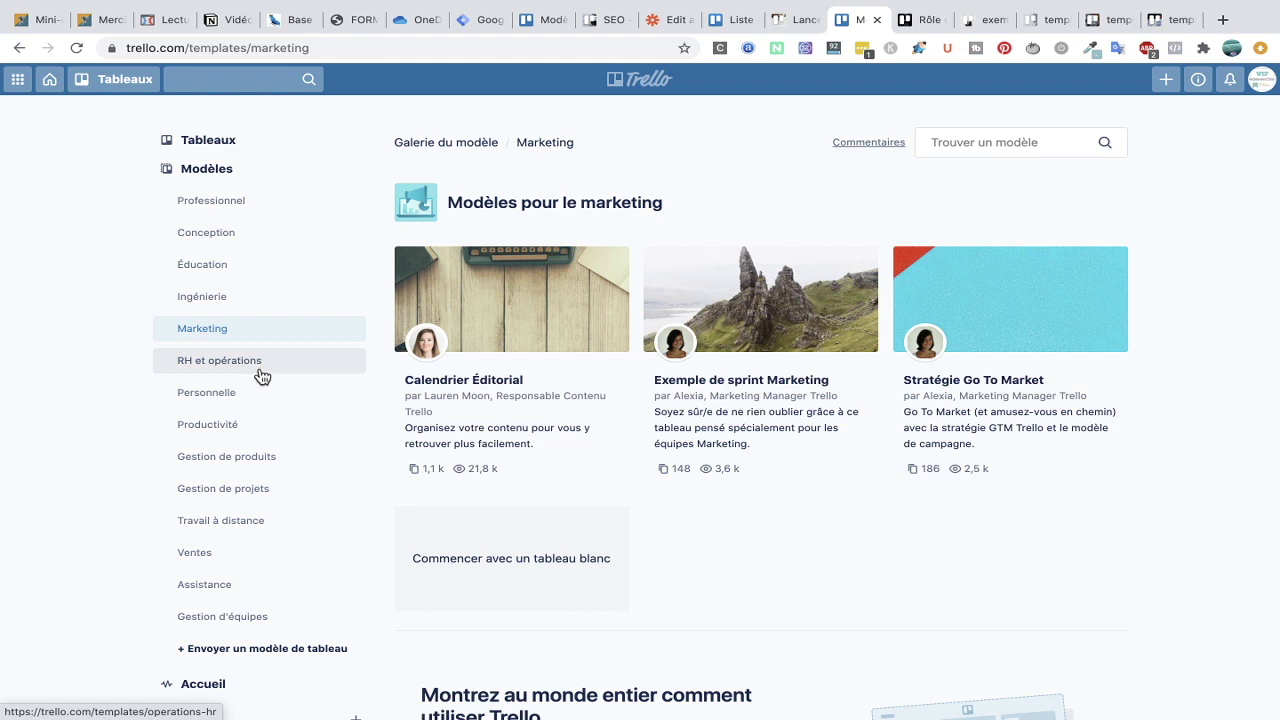
click(266, 398)
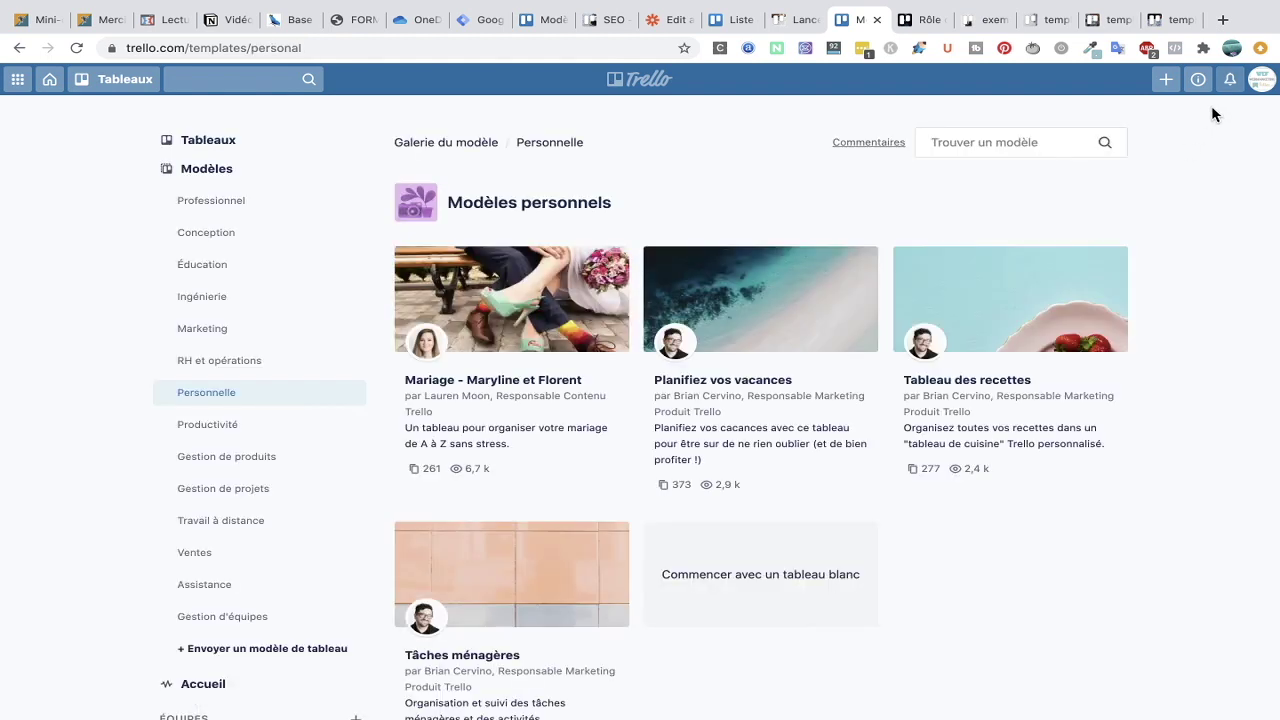
View the notifications and the Trello information panel
click(1231, 85)
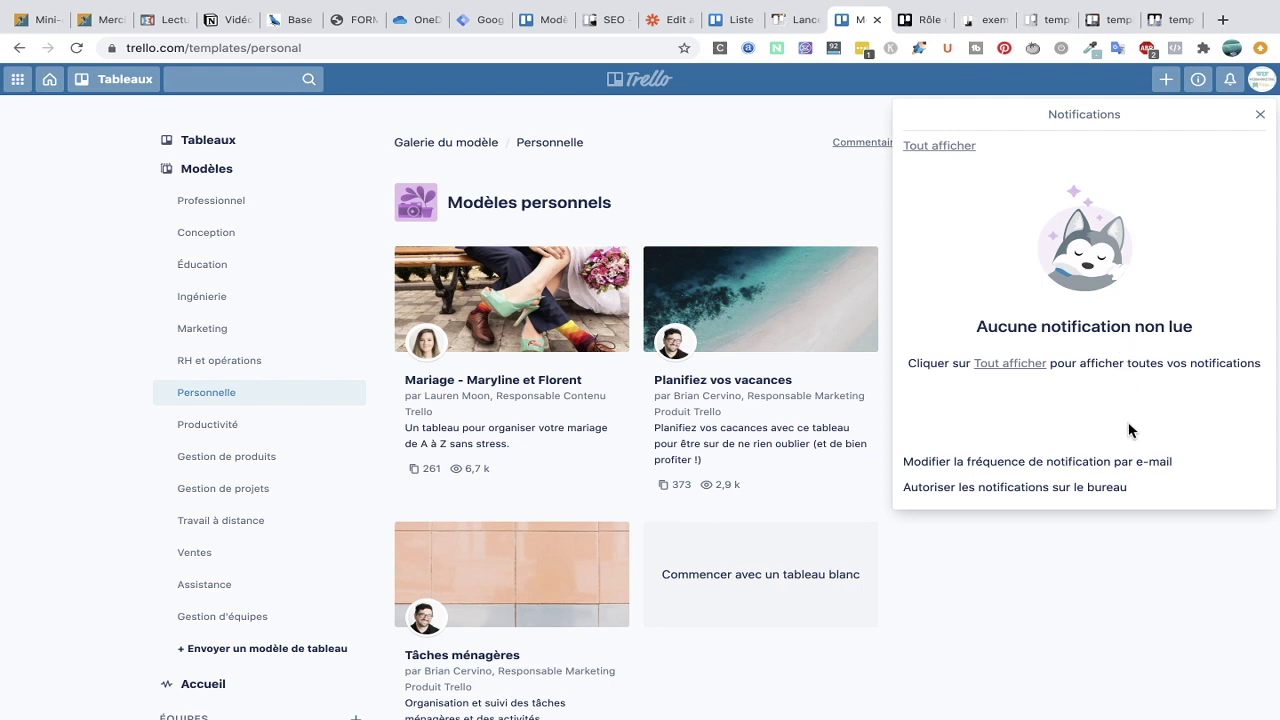
click(1198, 80)
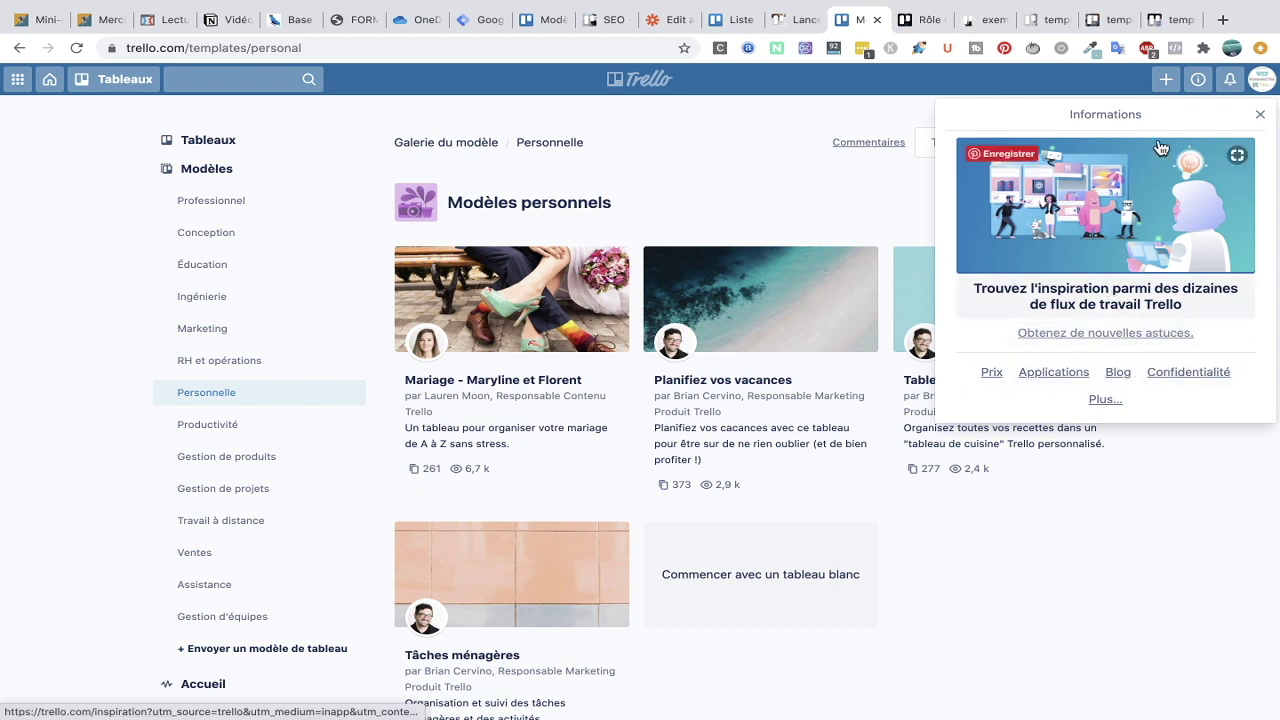
Start creating a new board and review the full set of background colours
click(1165, 80)
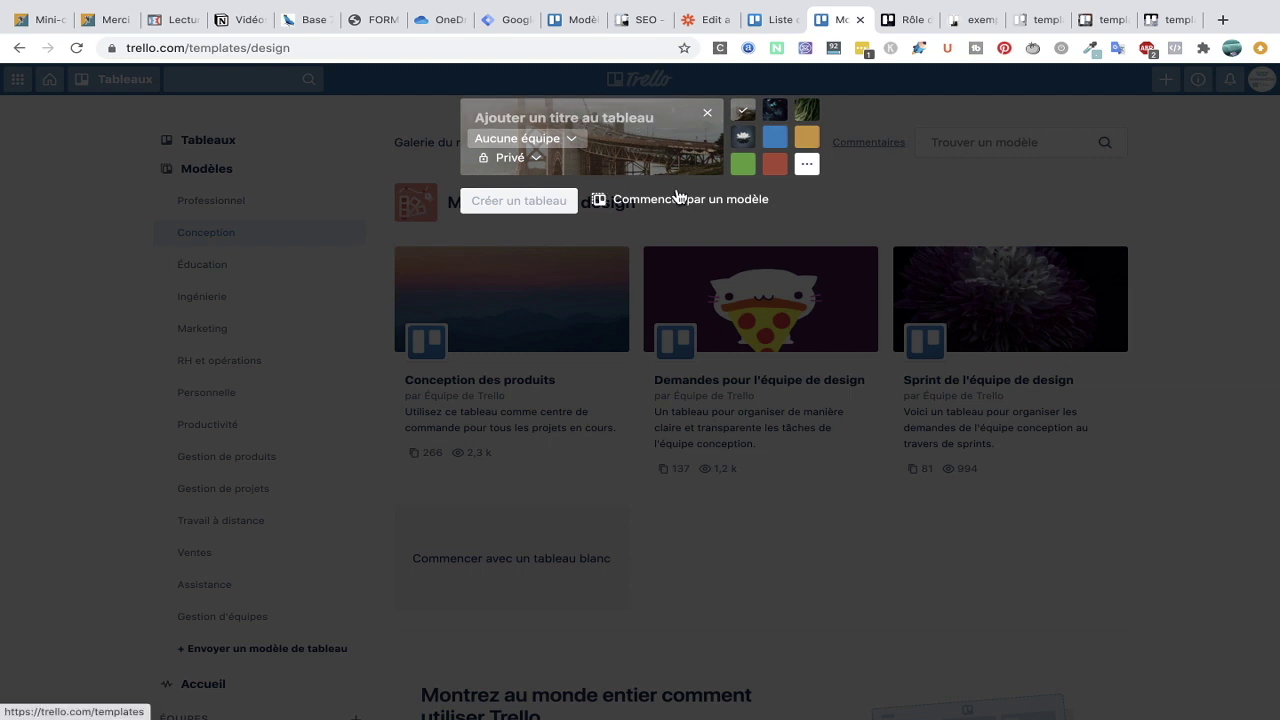
click(807, 166)
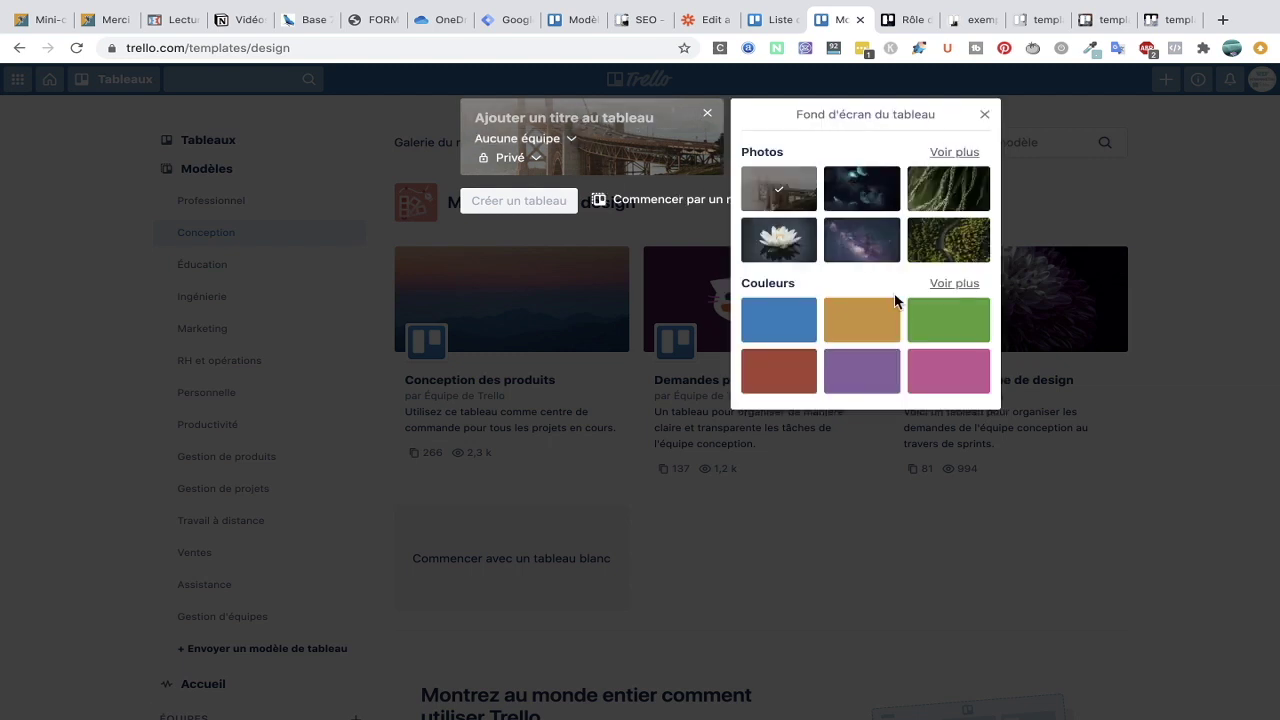
click(951, 286)
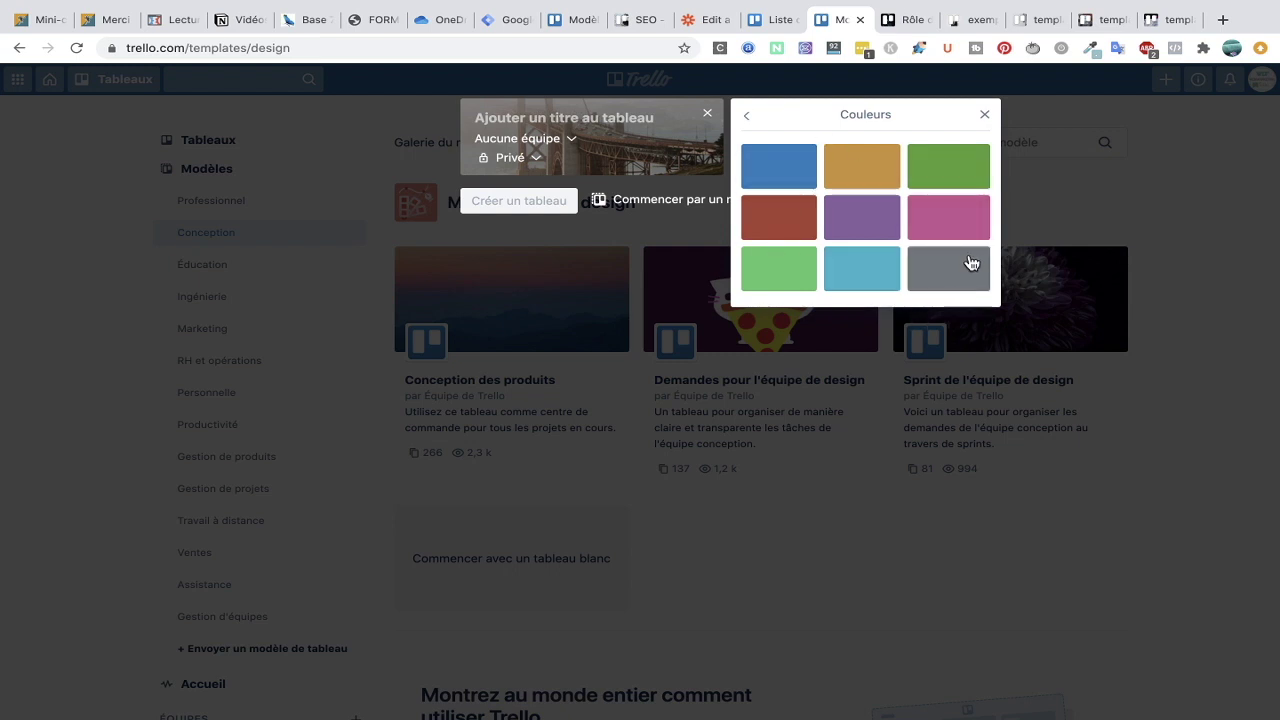
click(984, 115)
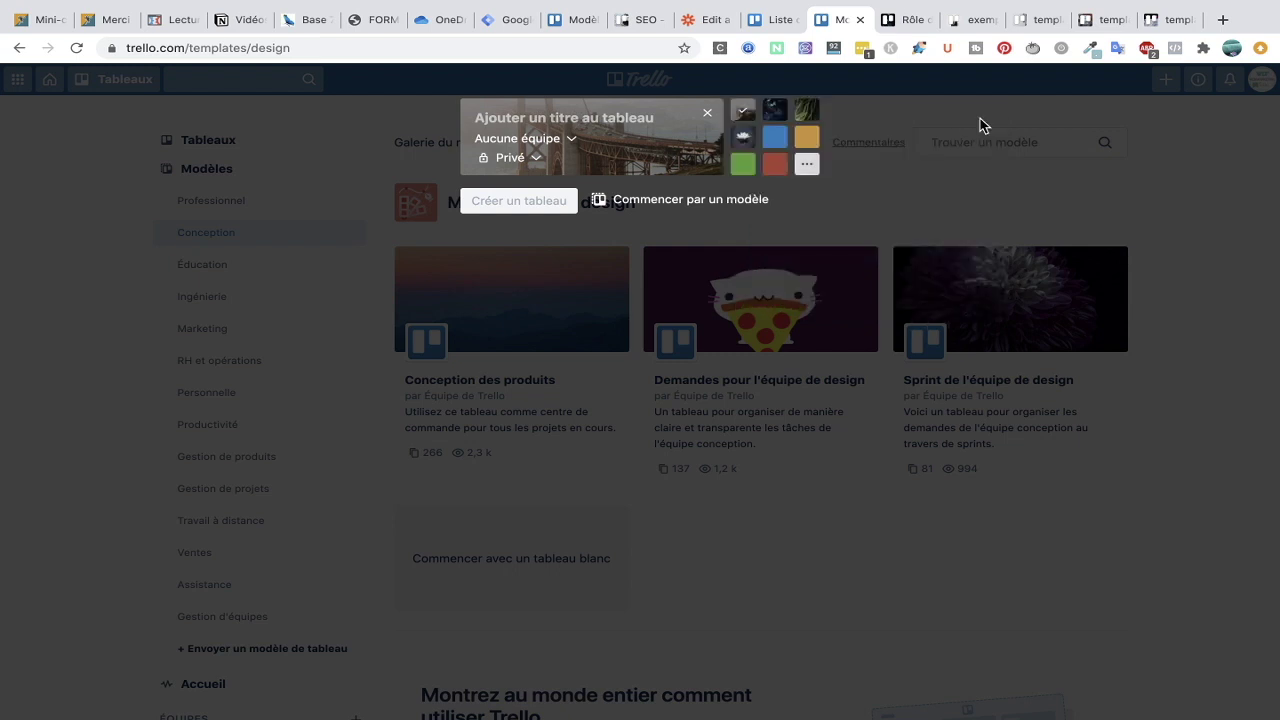
Search the Unsplash background photos for "organisation" and set the white desk photo with copper thumbtacks as the new board's background
click(809, 167)
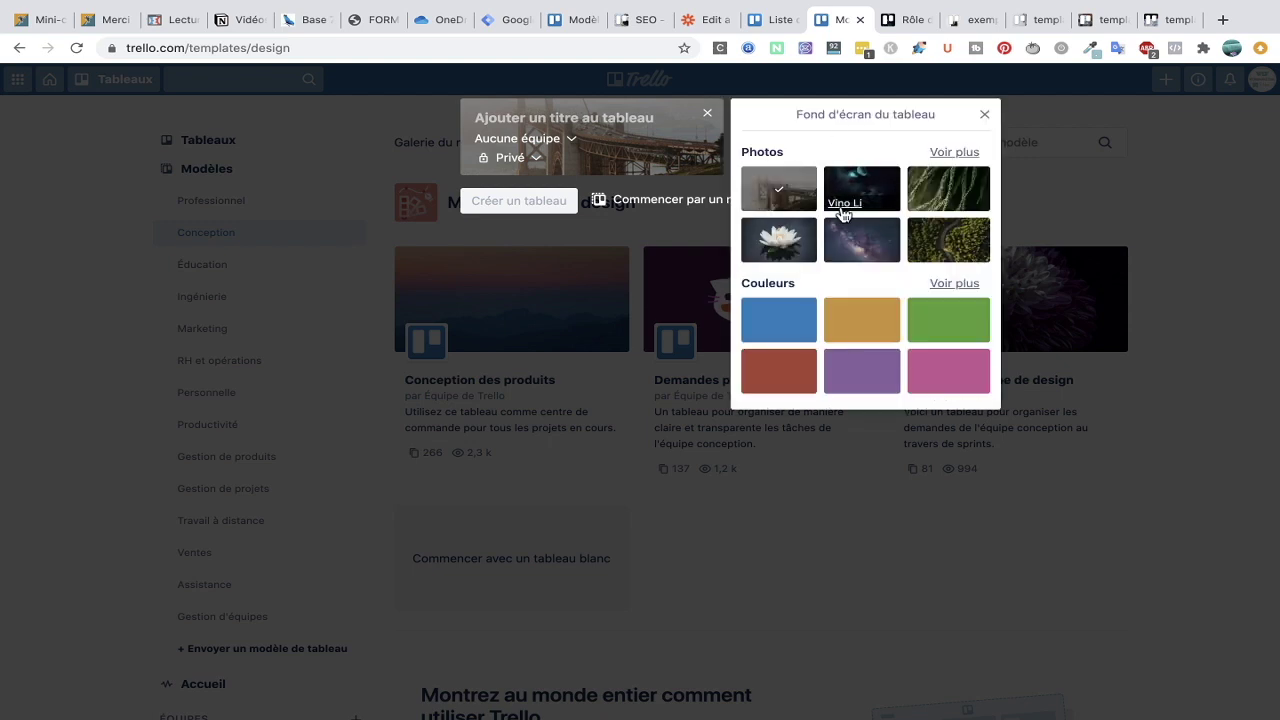
click(952, 151)
scroll(925, 343, down, 2)
scroll(925, 343, up, 2)
text(pl)
key(BackSpace)
key(BackSpace)
text(organisation)
scroll(862, 322, down, 2)
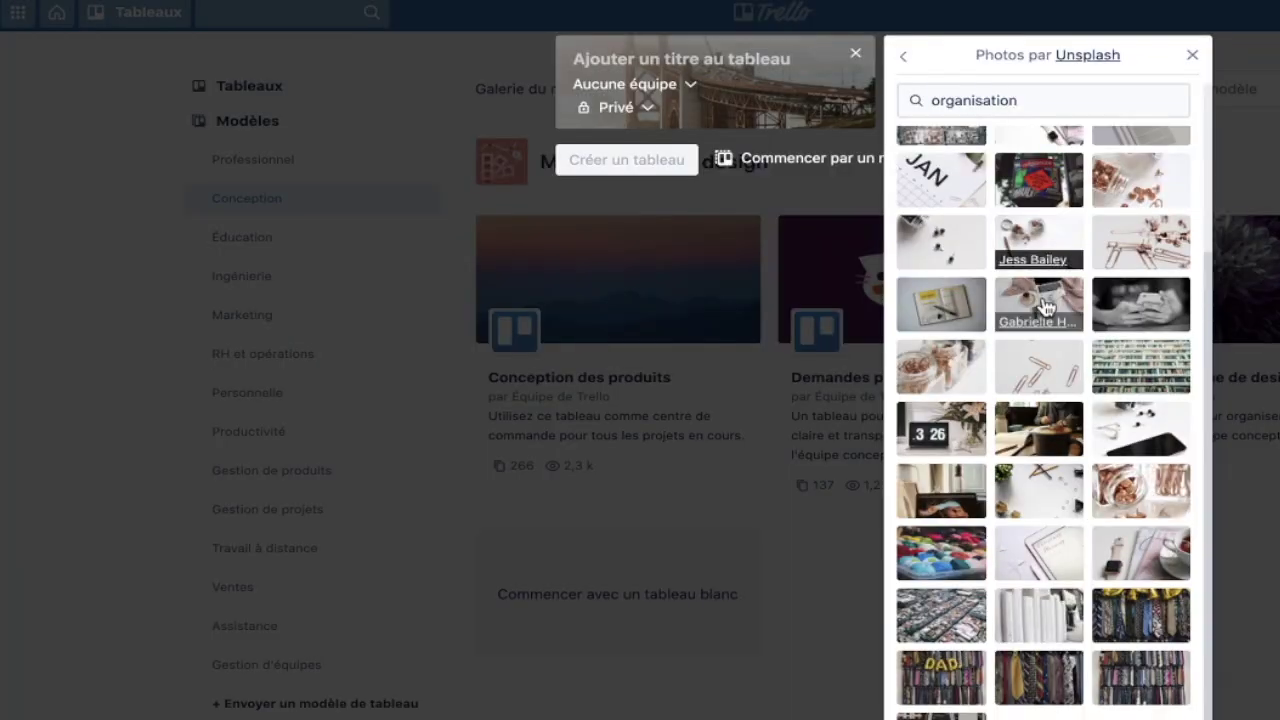
click(1048, 240)
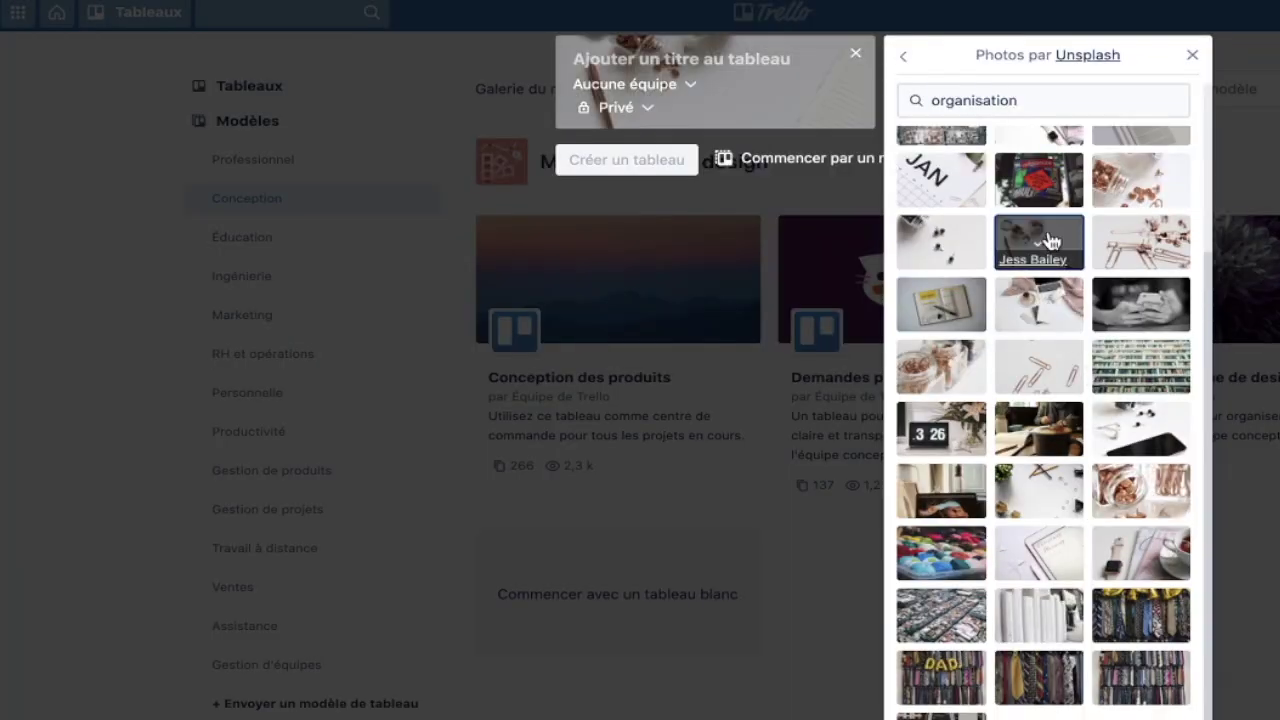
click(1194, 57)
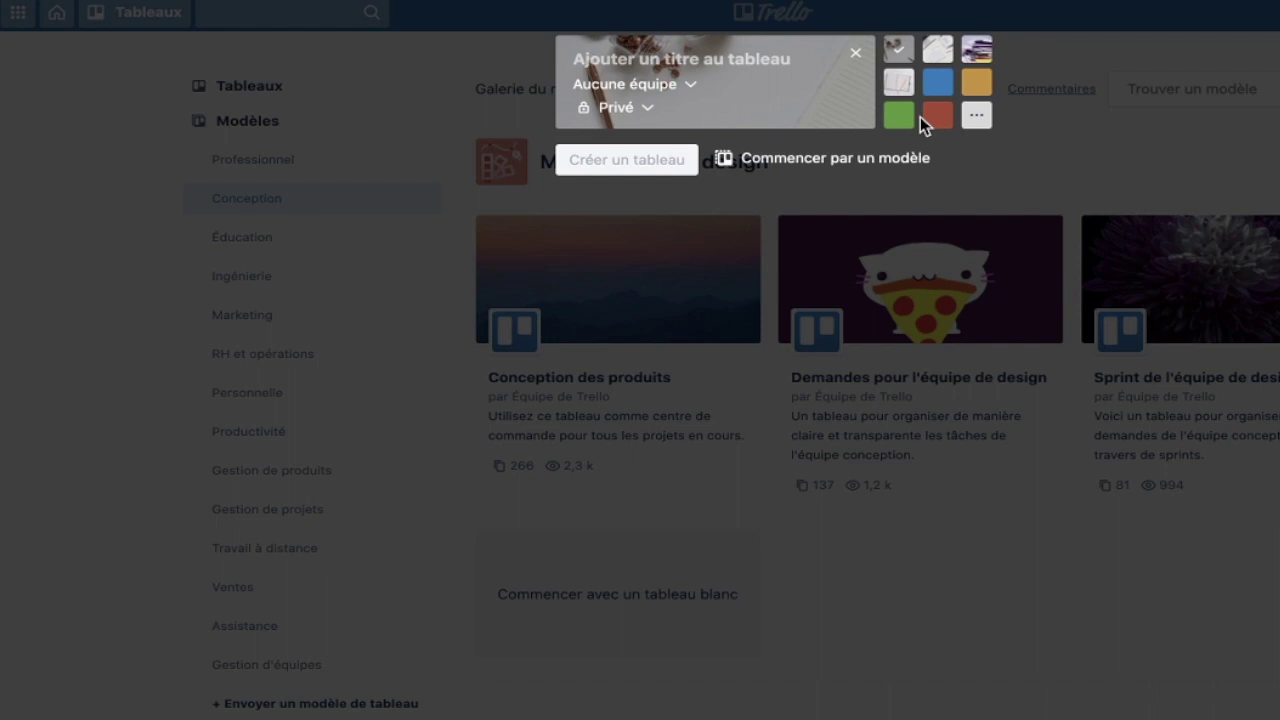
Title the board "Exemple To do", review its visibility options and create it as a private board without a team
click(719, 62)
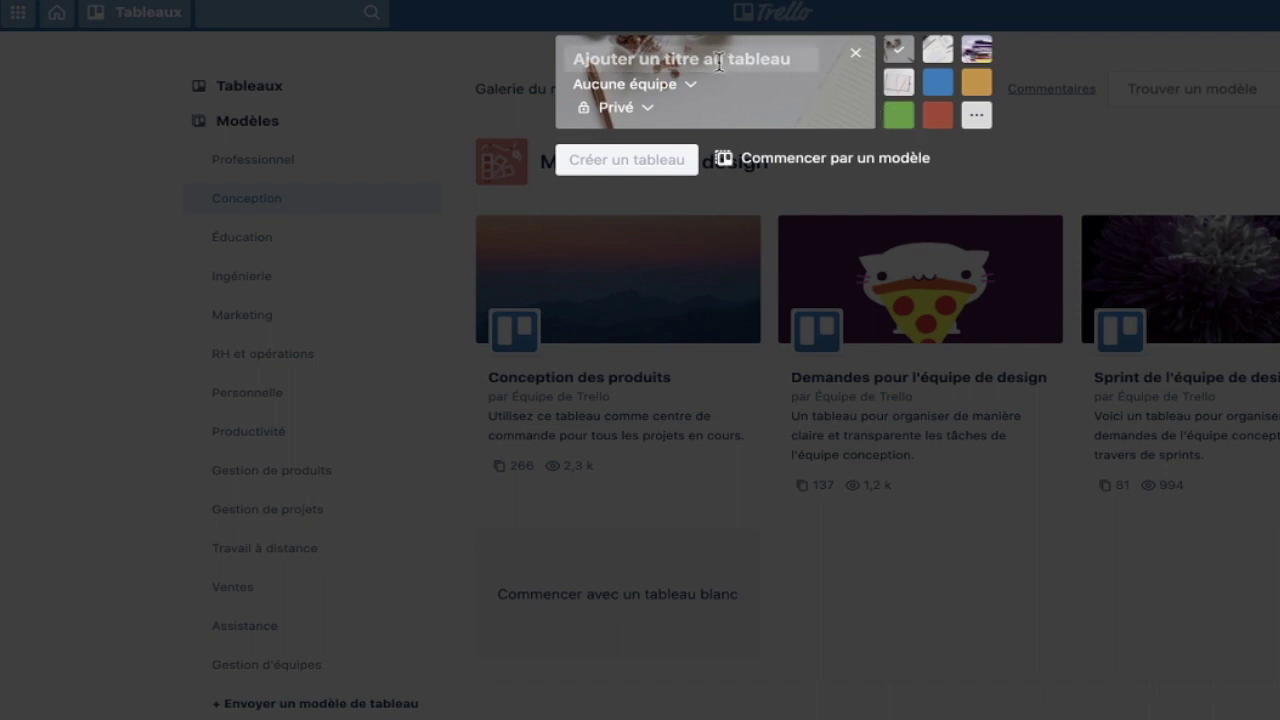
text(Exem)
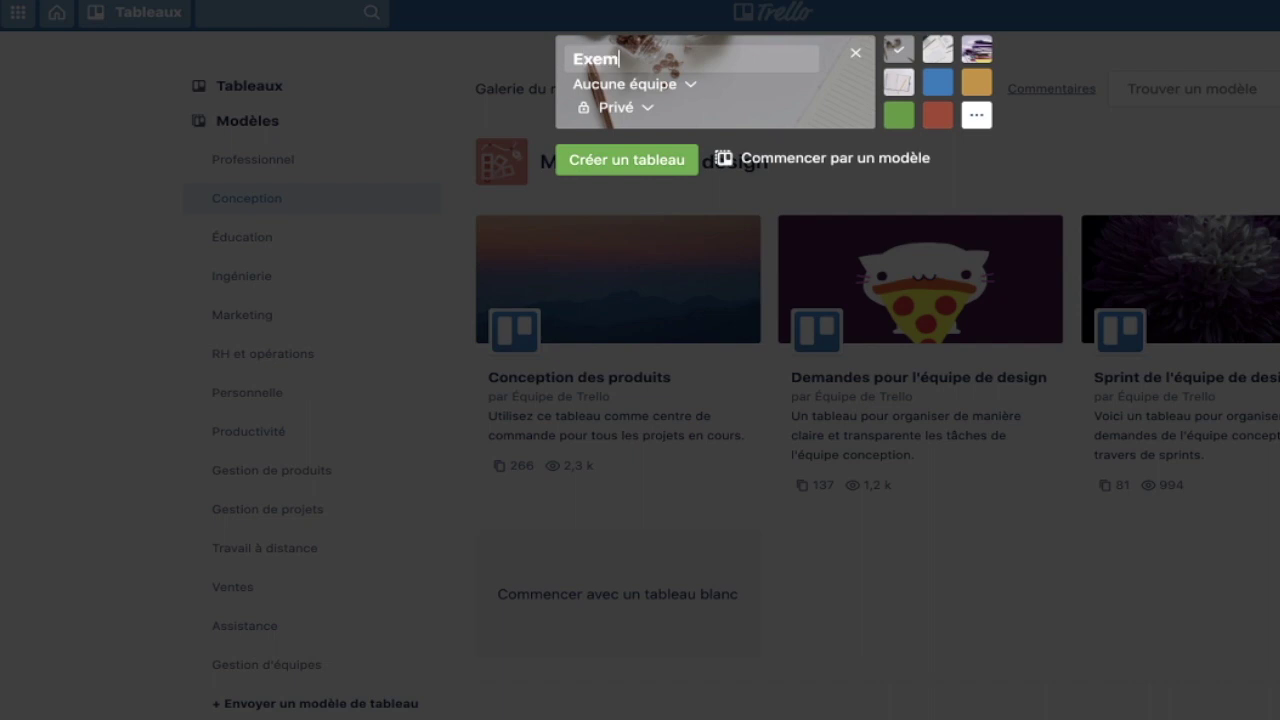
text(ple To do)
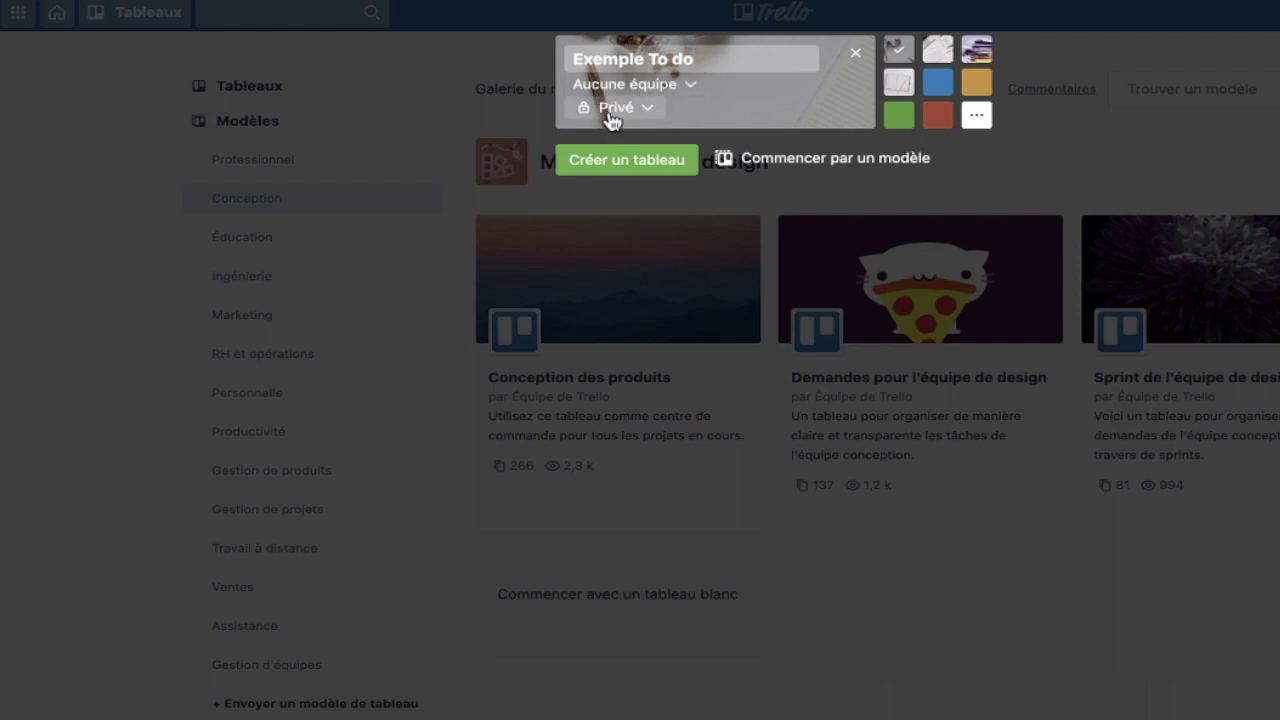
click(642, 117)
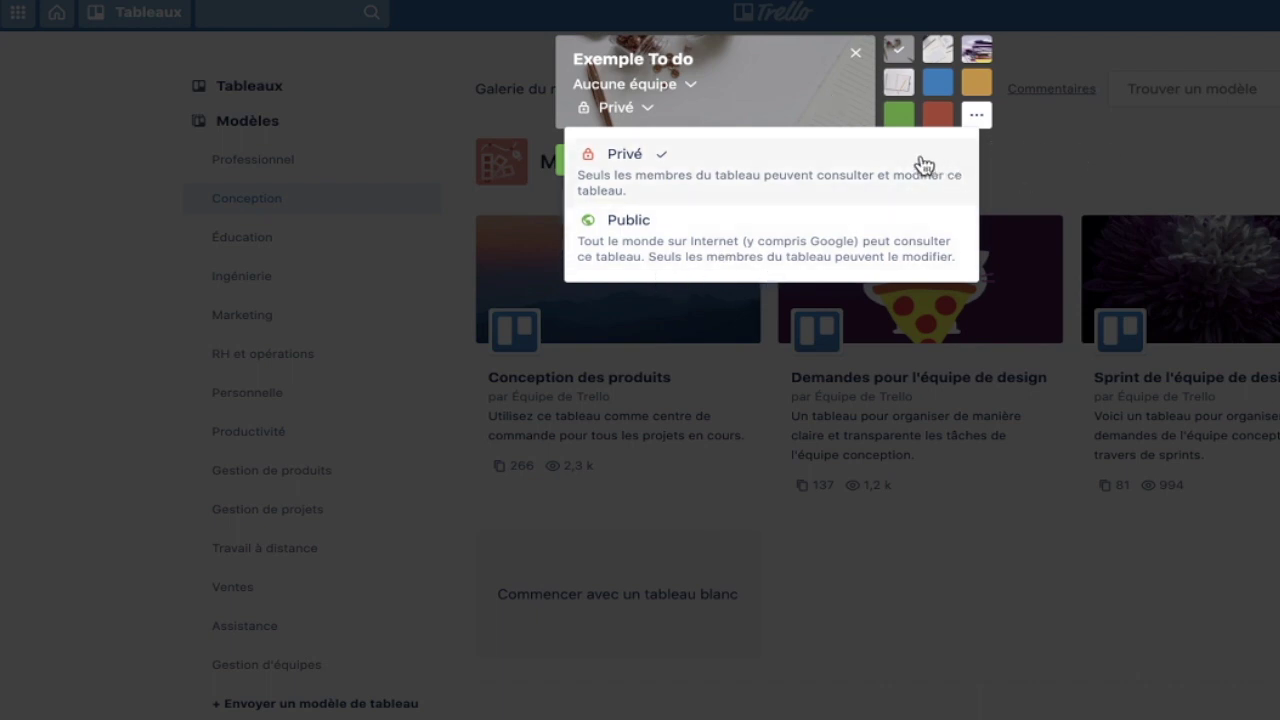
click(820, 114)
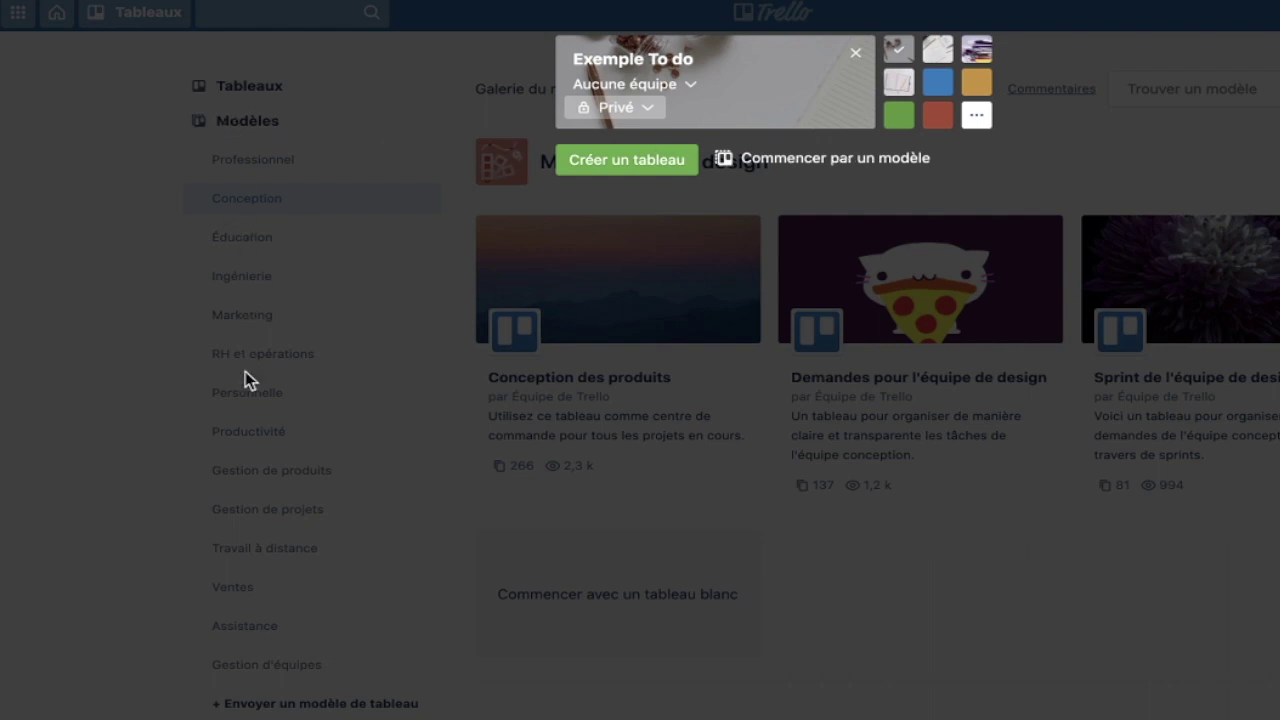
click(641, 172)
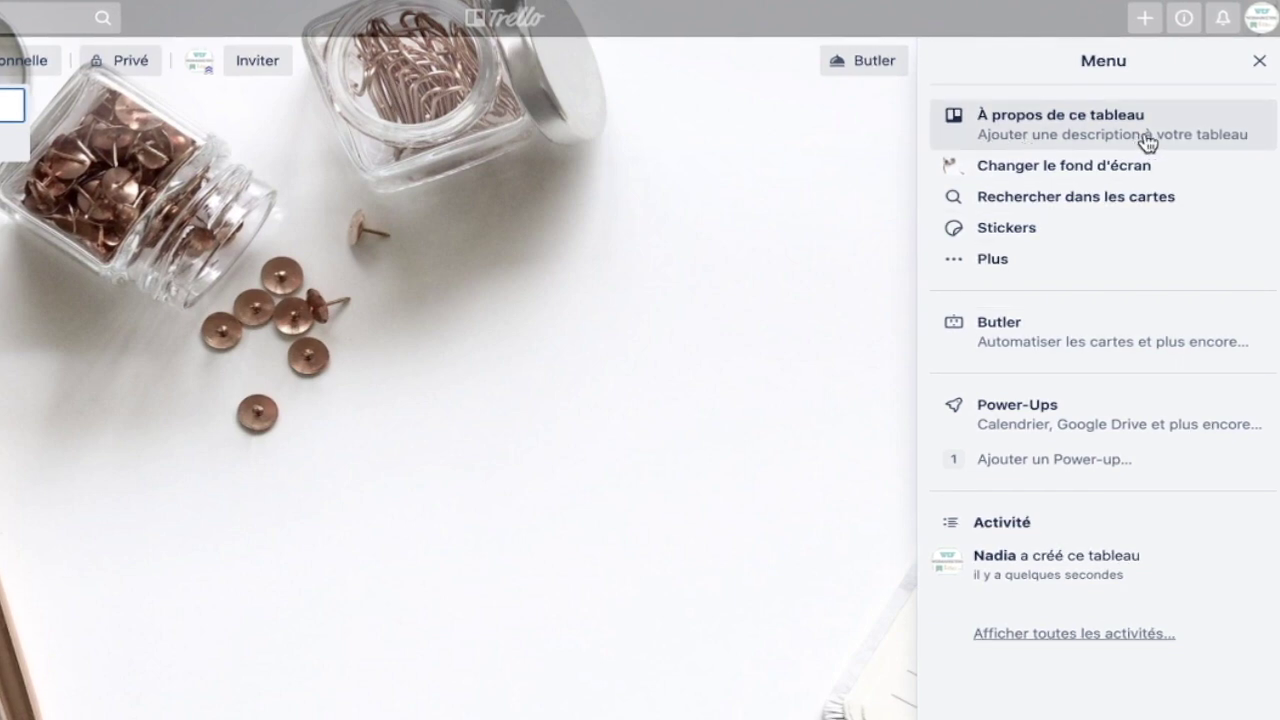
Look at the options for changing the board's background, then return to the main board menu
click(1066, 168)
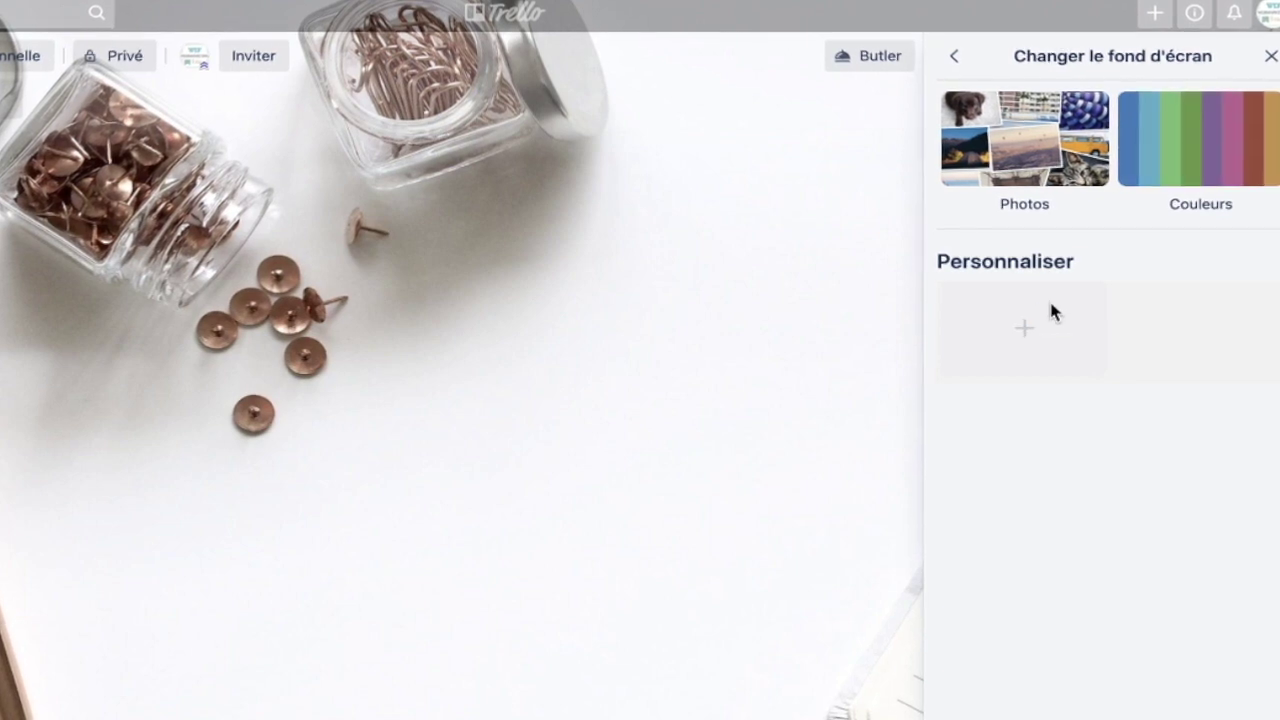
click(1271, 56)
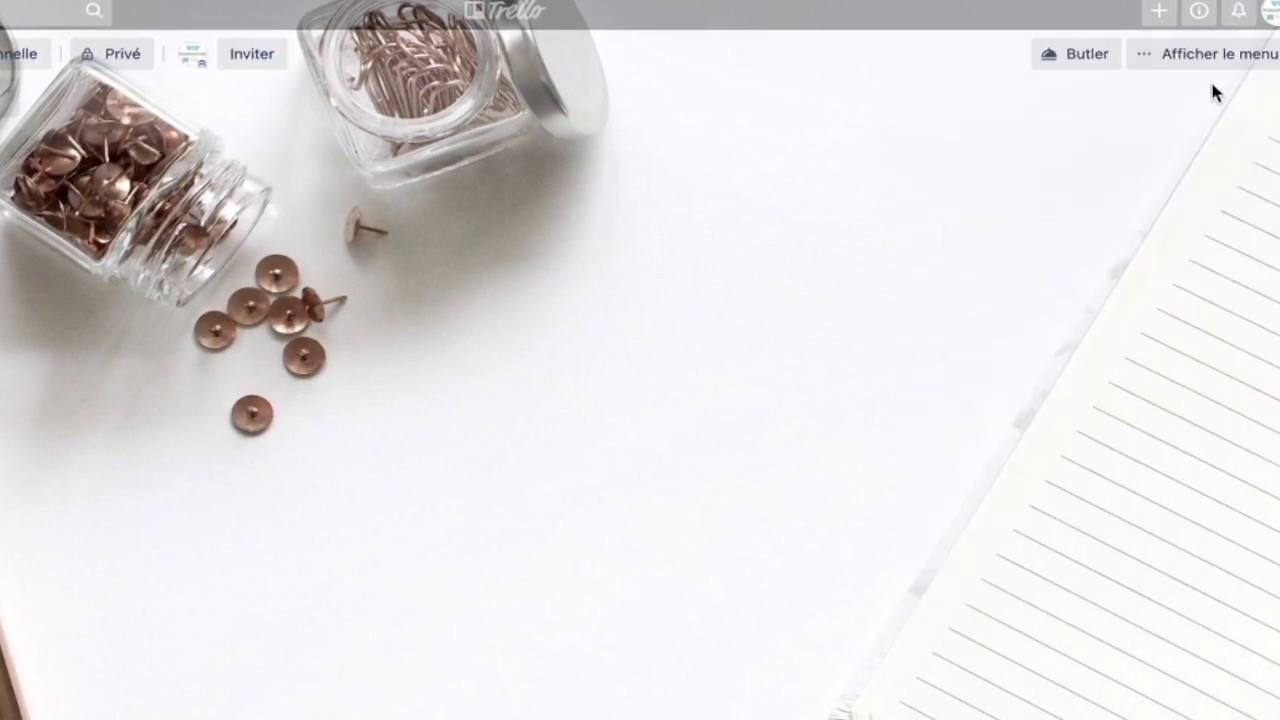
click(1250, 53)
click(1270, 54)
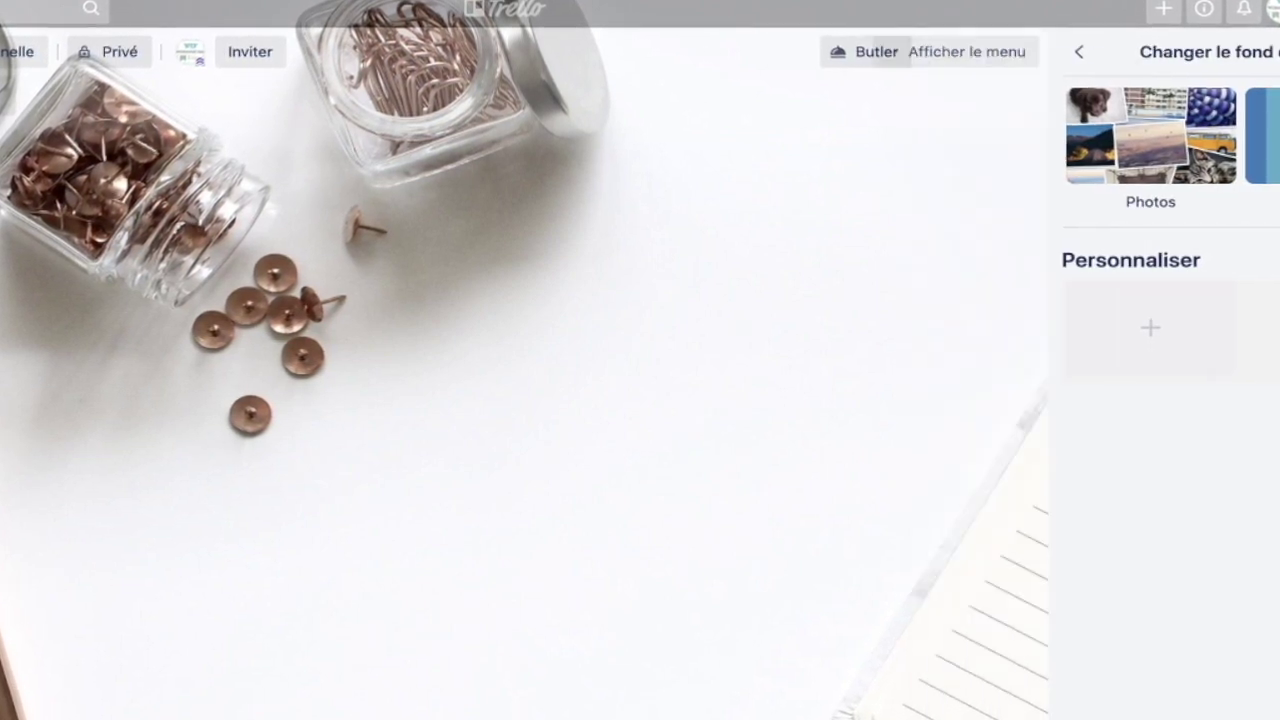
click(1268, 56)
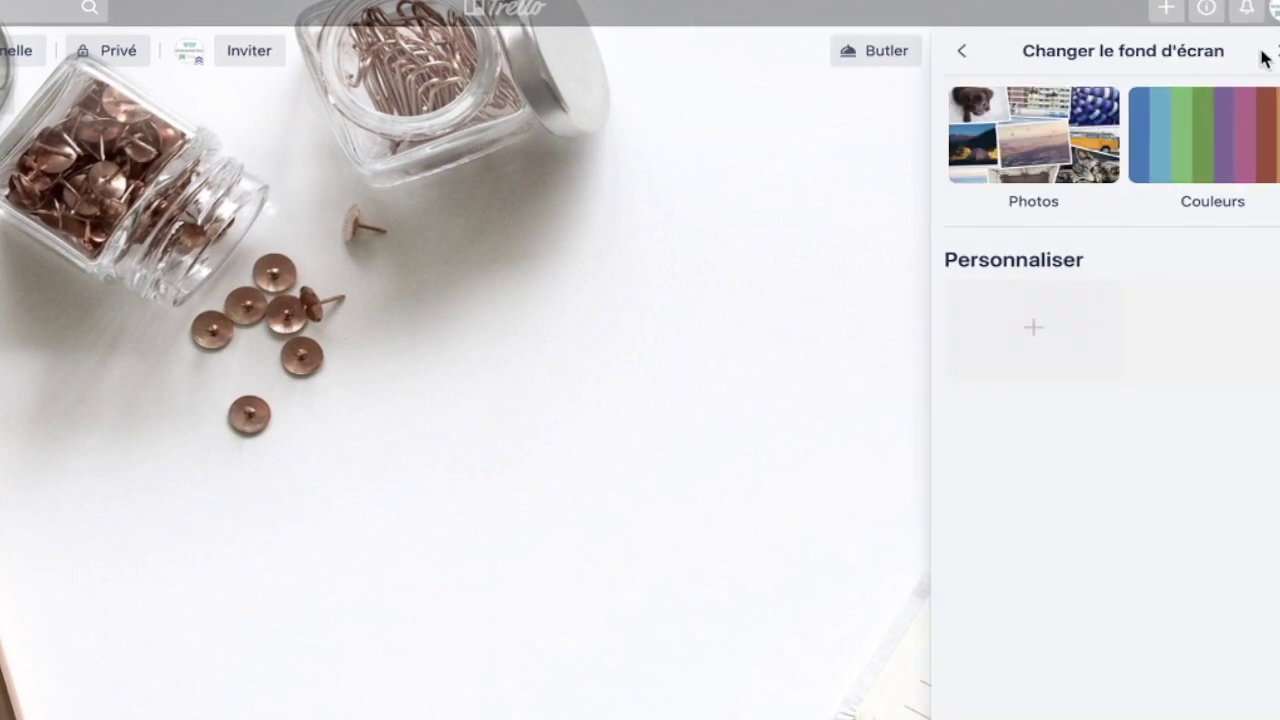
click(968, 55)
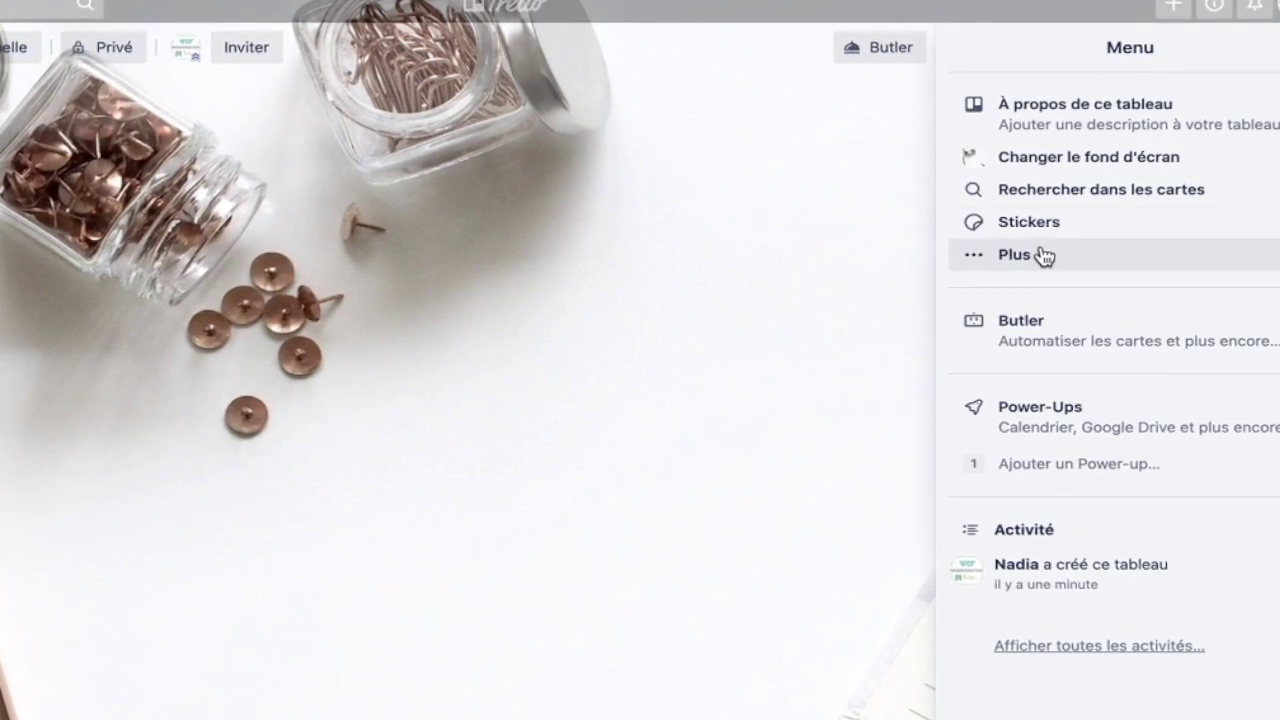
Change the board's green label to red and name it "Urgent"
click(1015, 257)
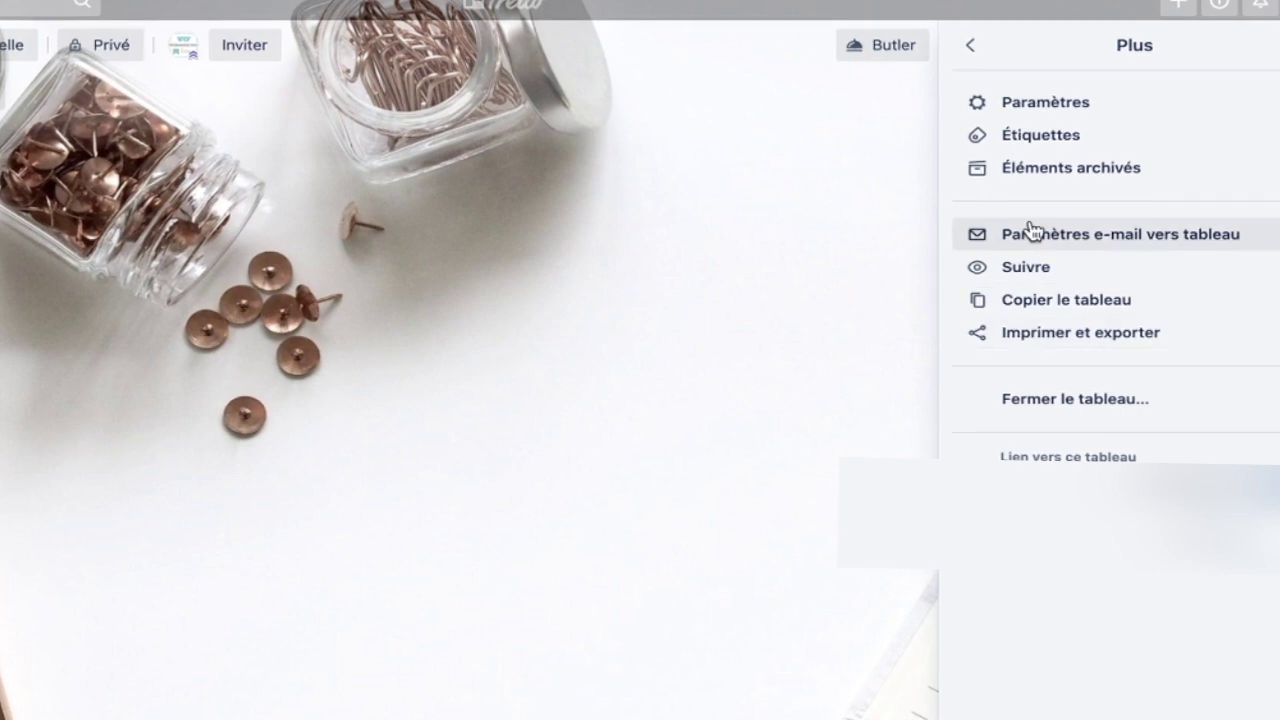
click(1046, 133)
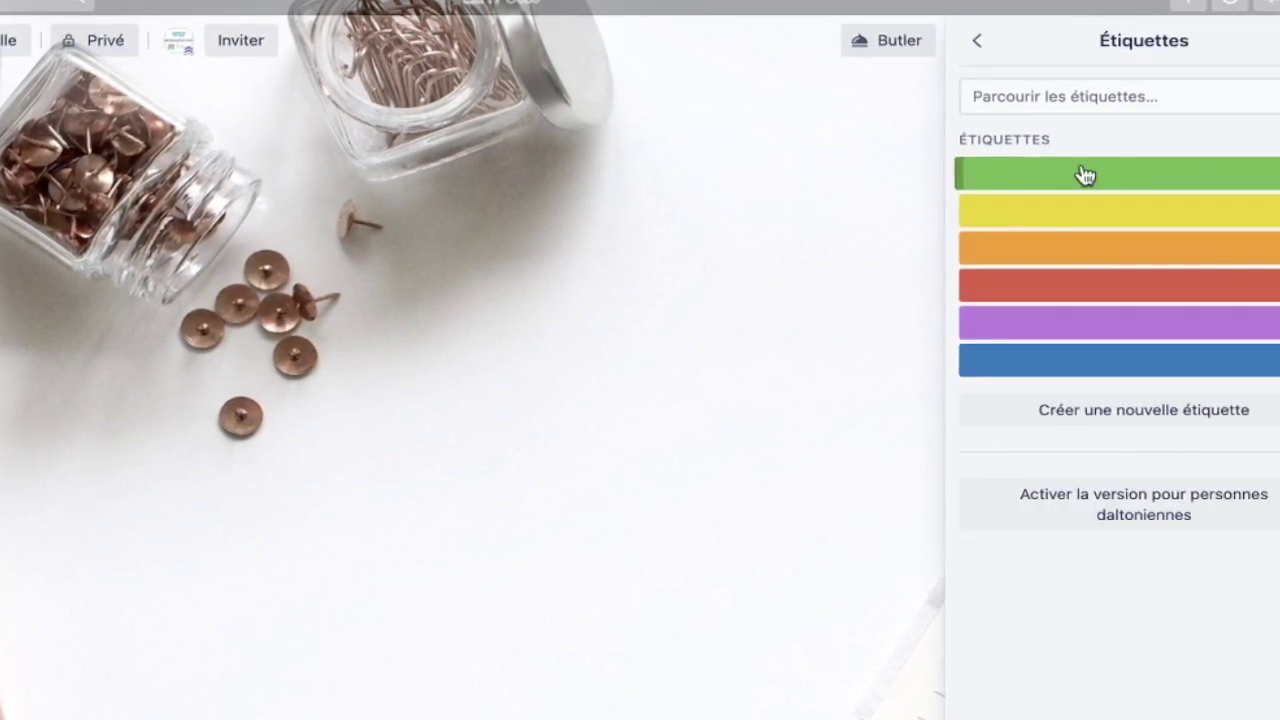
click(1079, 175)
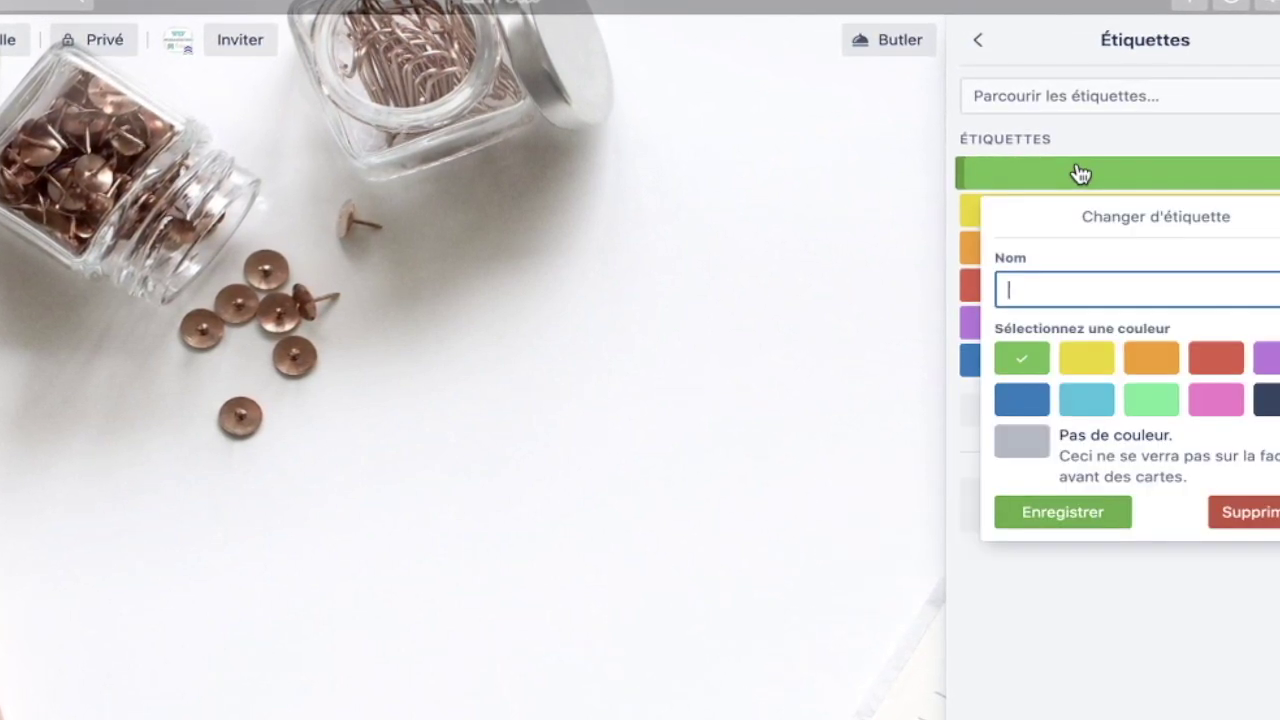
click(1212, 370)
click(1077, 289)
text(Urgent)
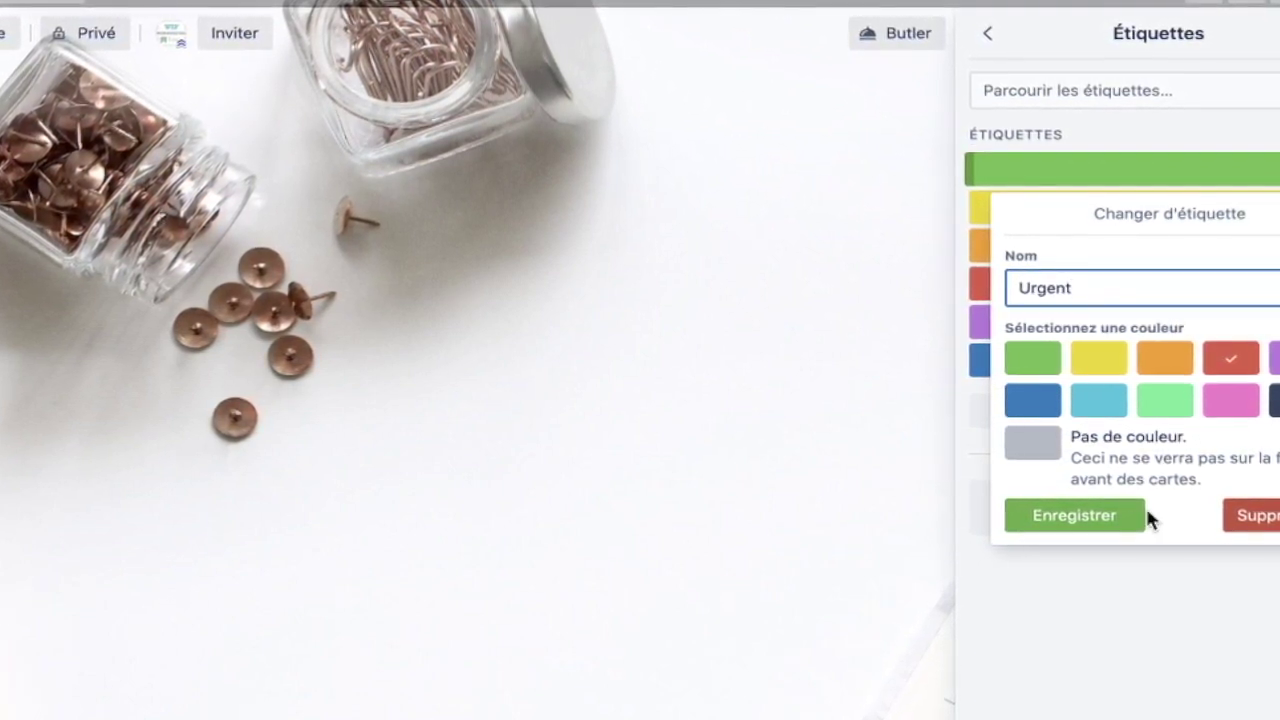
click(1125, 518)
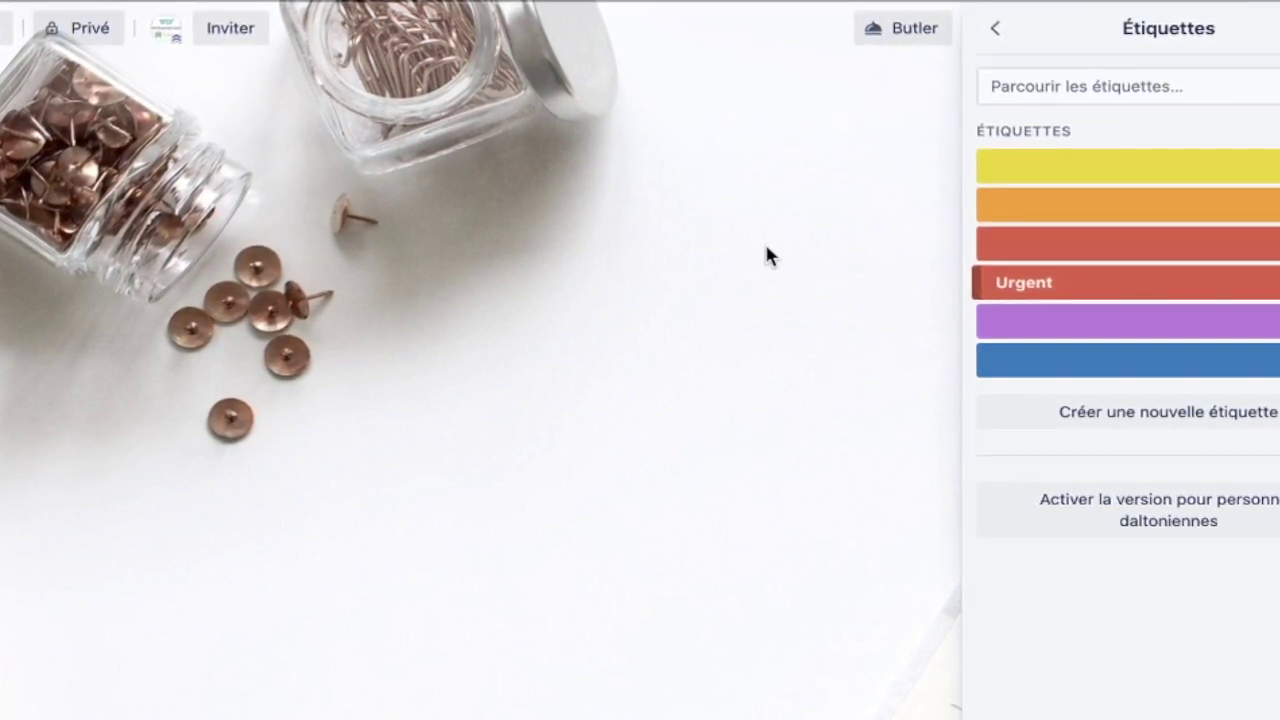
click(1001, 45)
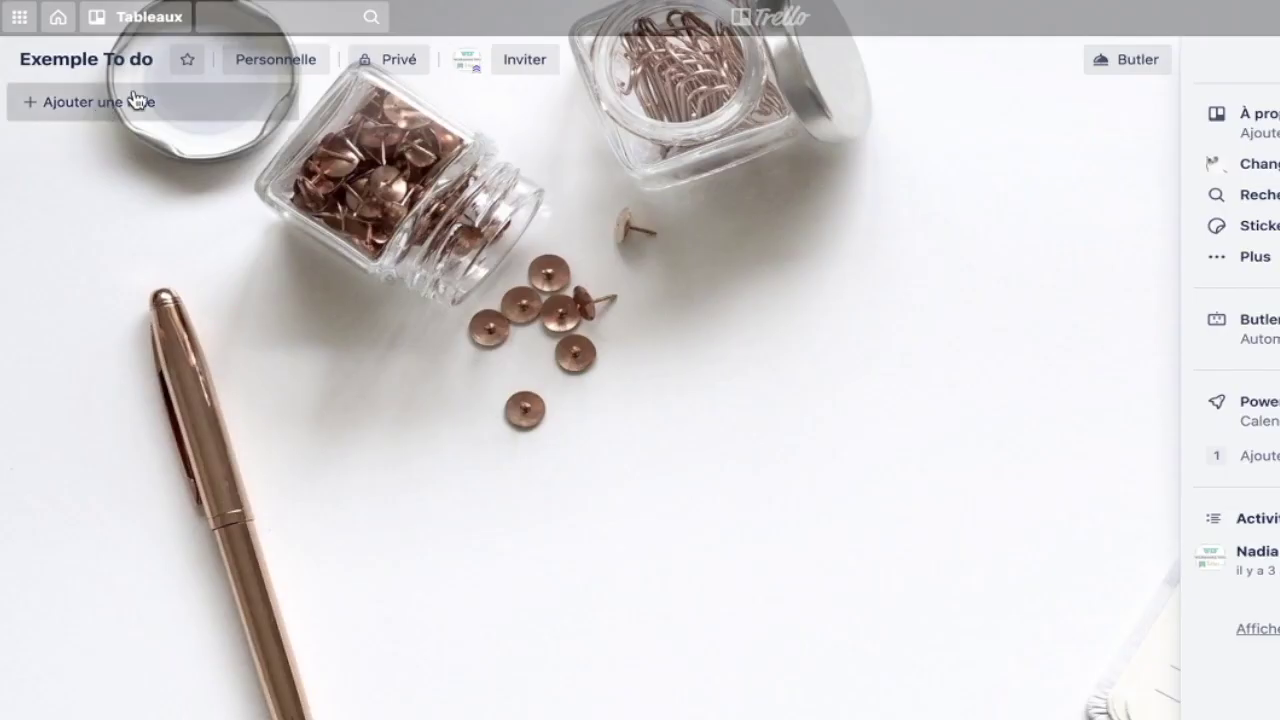
Add two lists named "To do" and "À faire" to the board
click(156, 104)
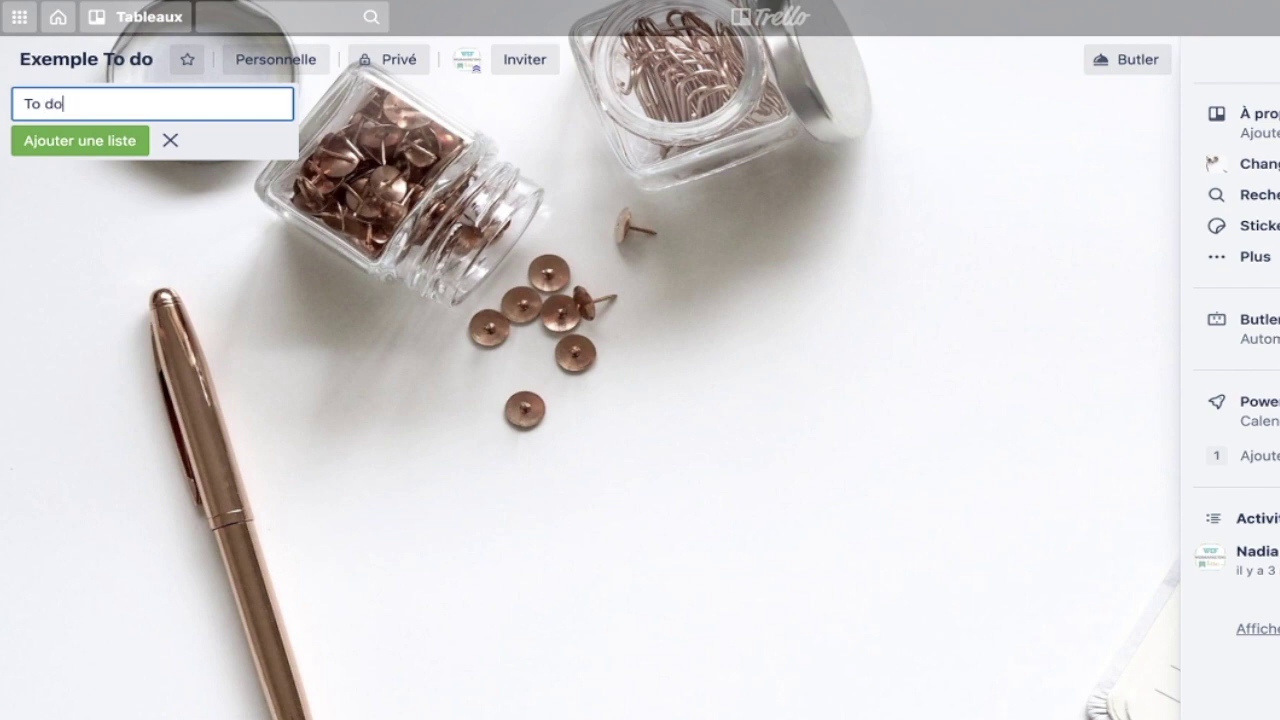
key(Return)
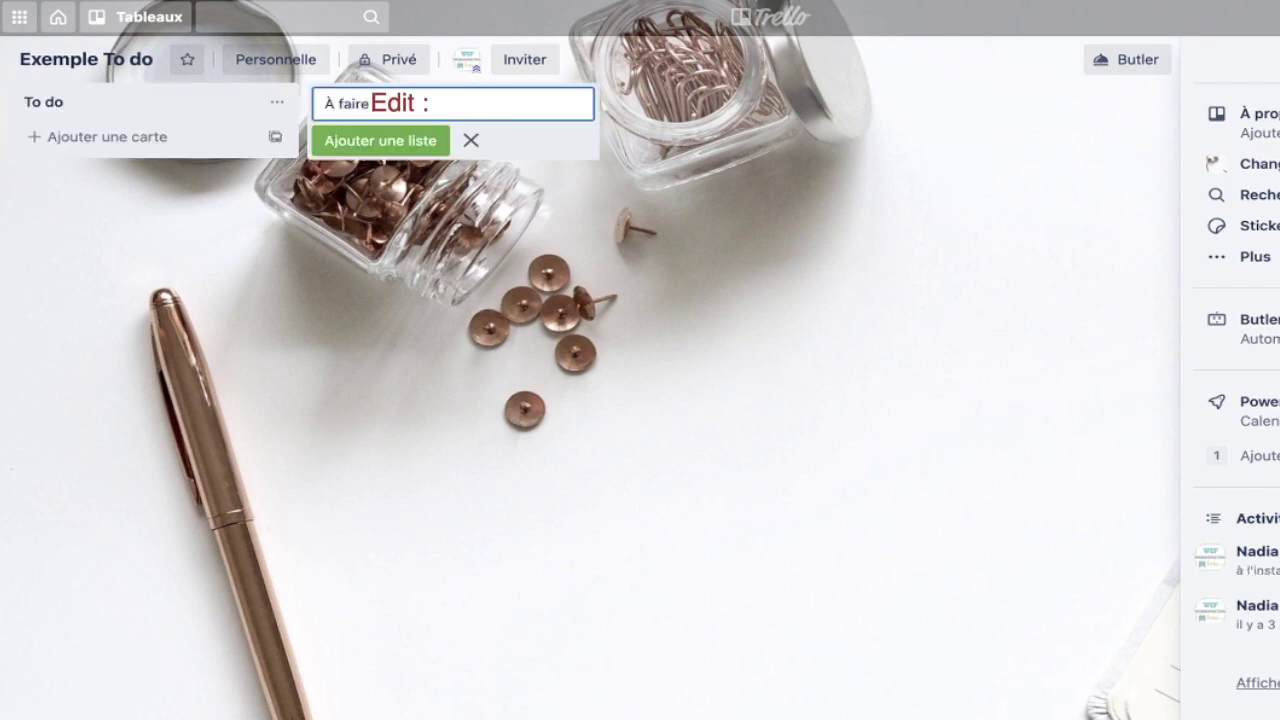
key(Return)
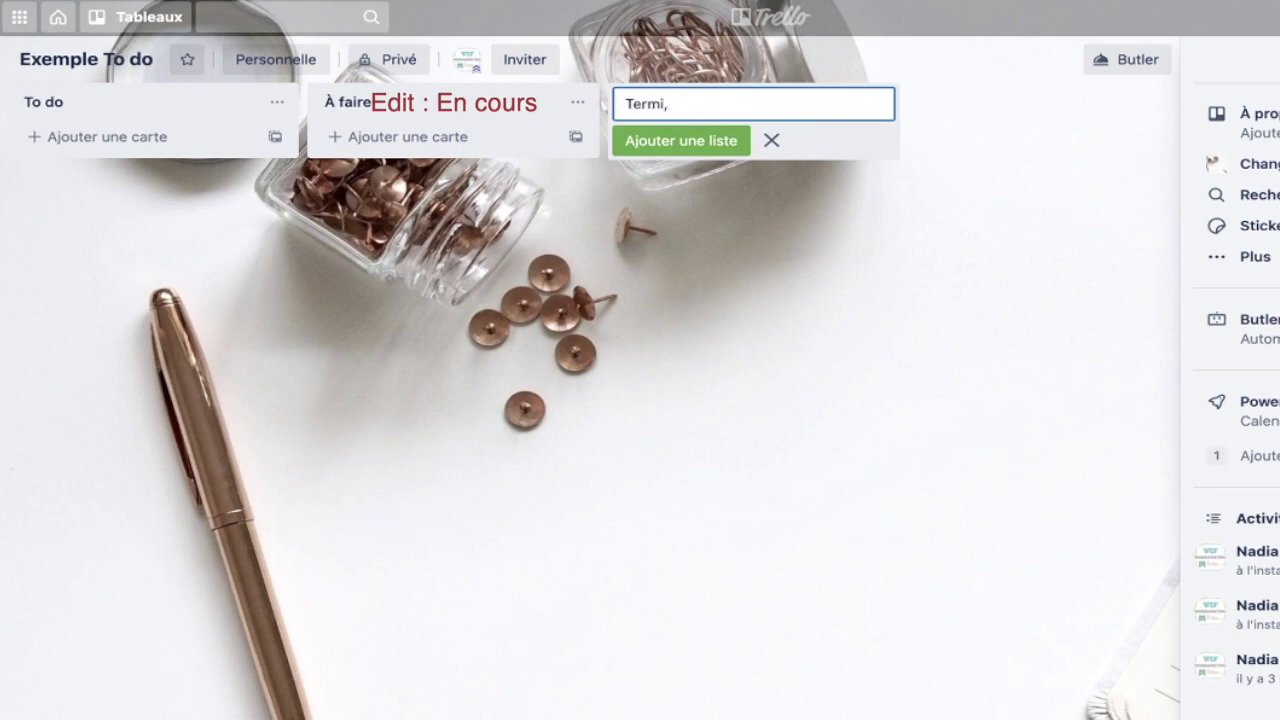
Add the list "Terminé", and create the cards "Publier vidéo trello" and "contacter partenaire XXX" in the "To do" list
key(Return)
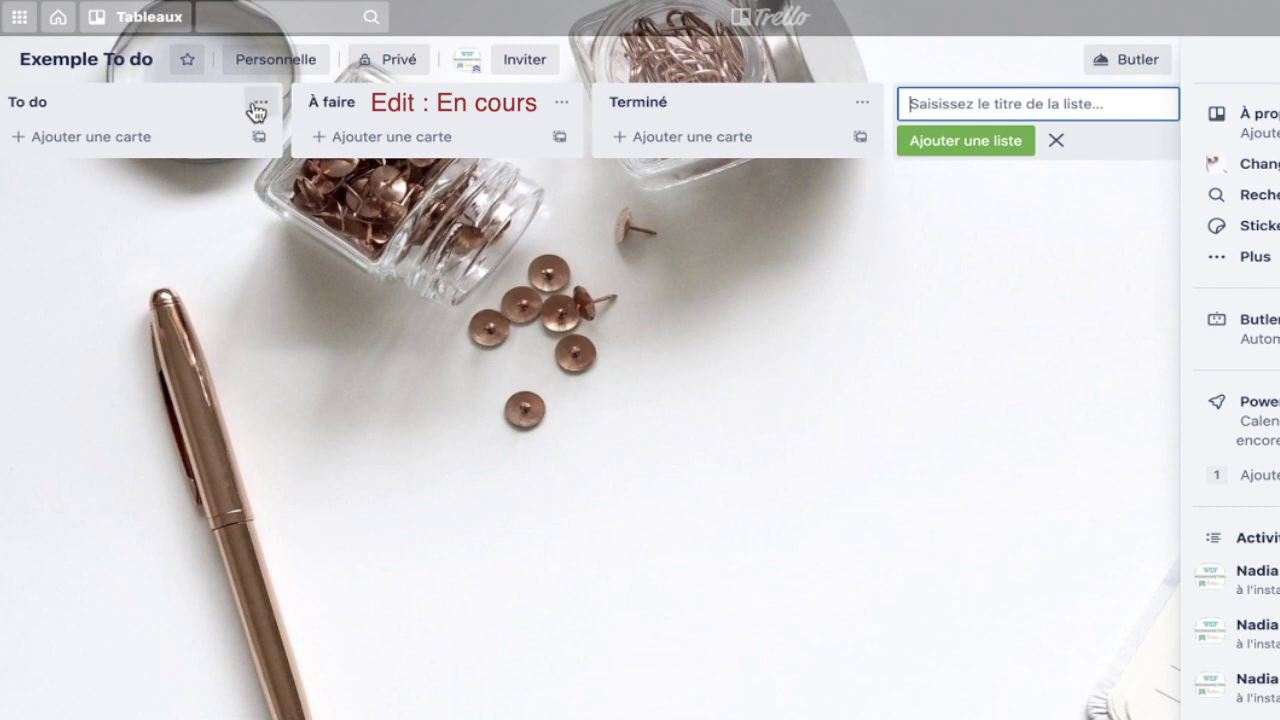
click(119, 147)
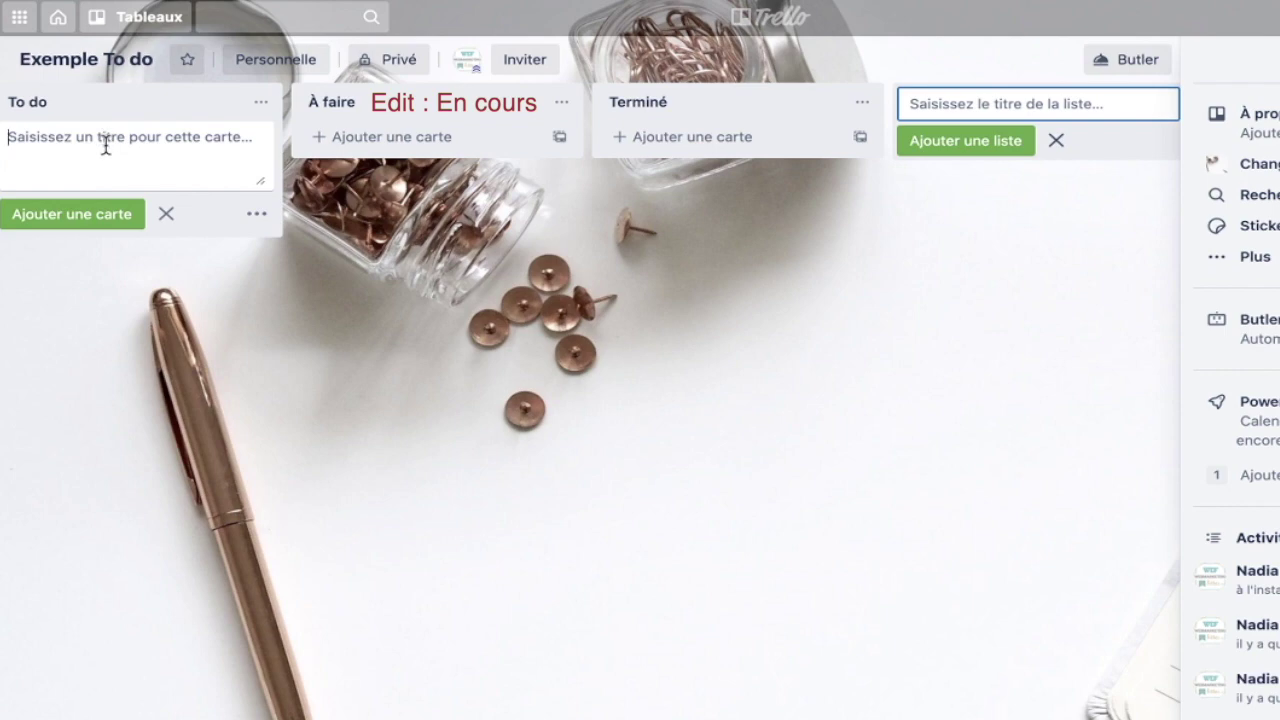
text(Publier vidéo trello)
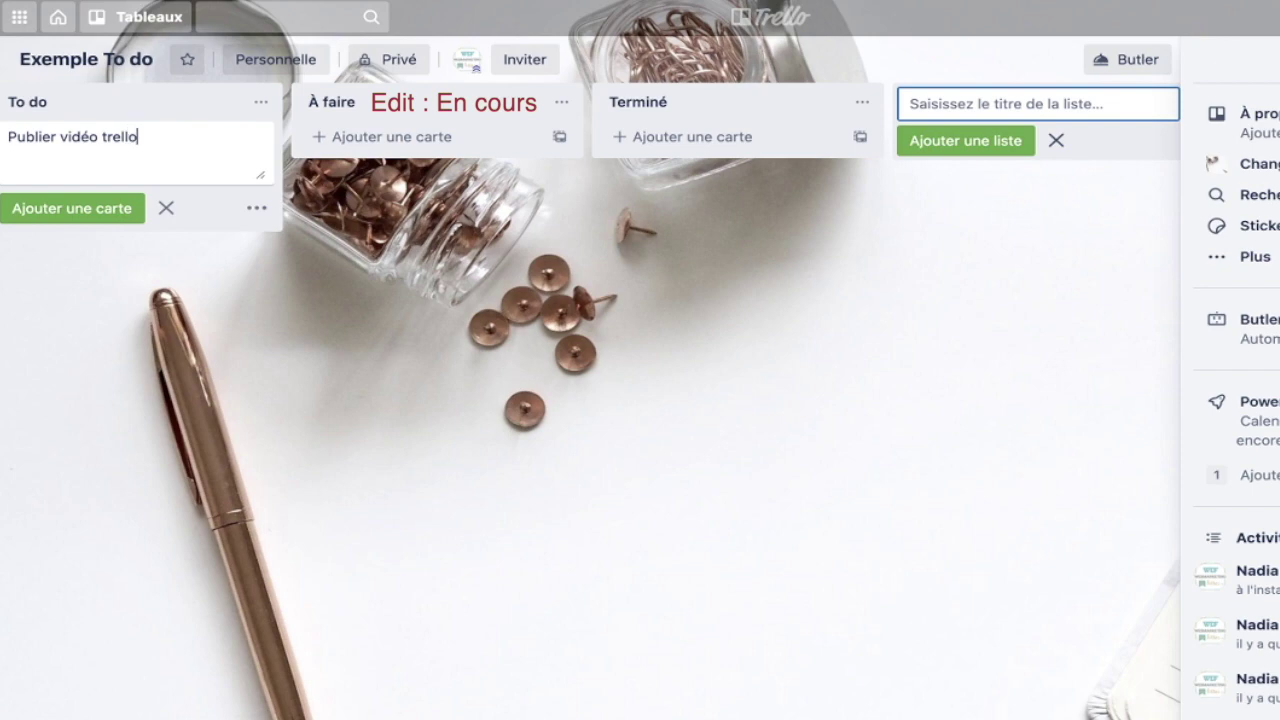
key(Return)
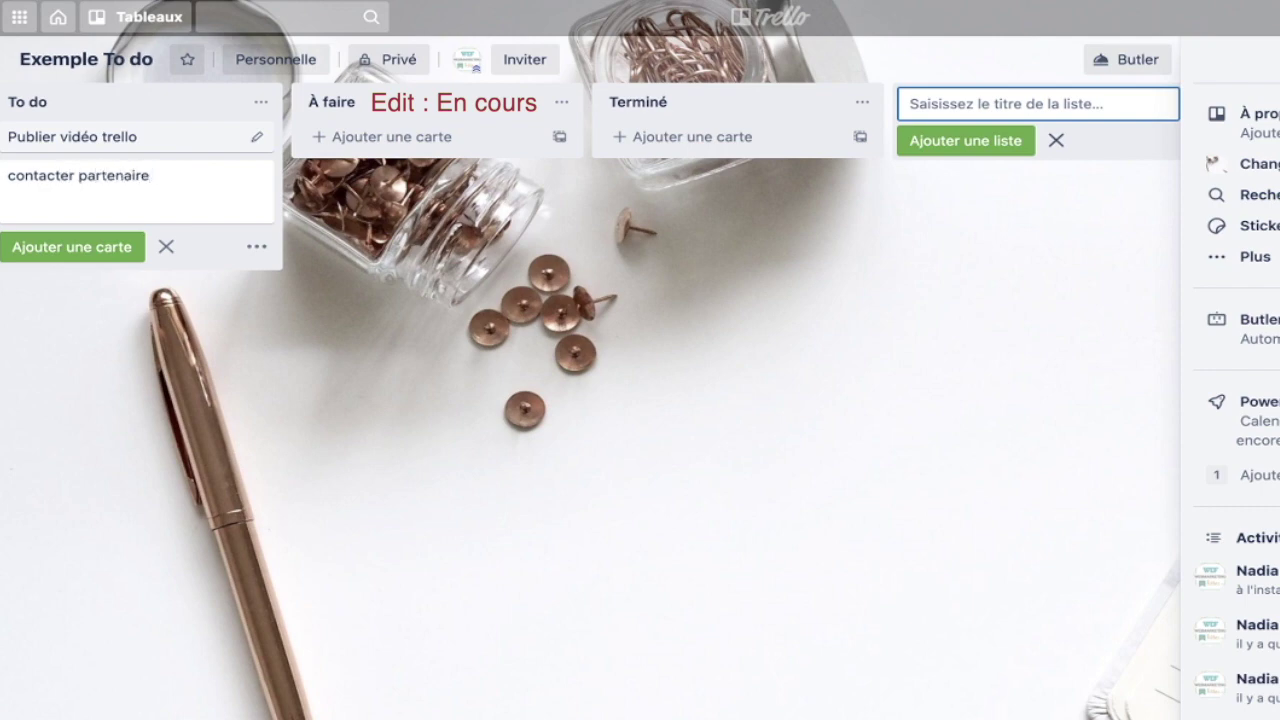
key(Return)
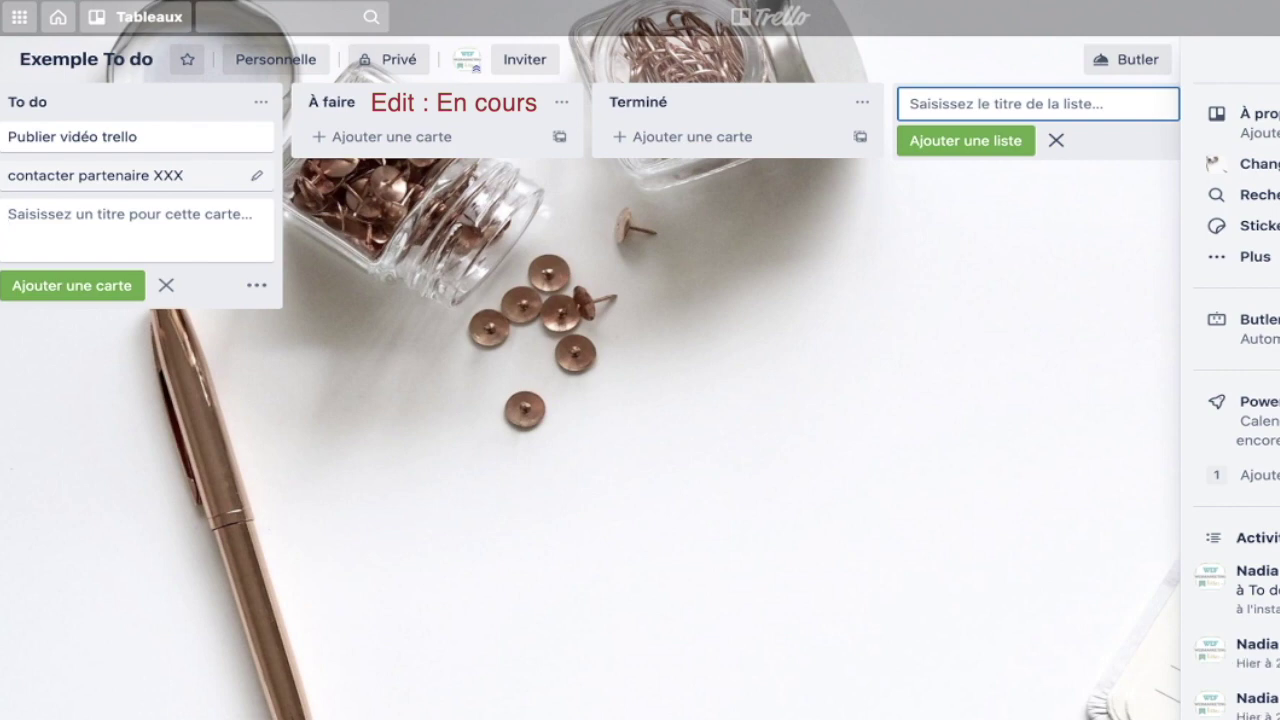
Add the cards "visuels canva" and "montage vidéo" to the "To do" list and finish adding cards
text(visuels canv)
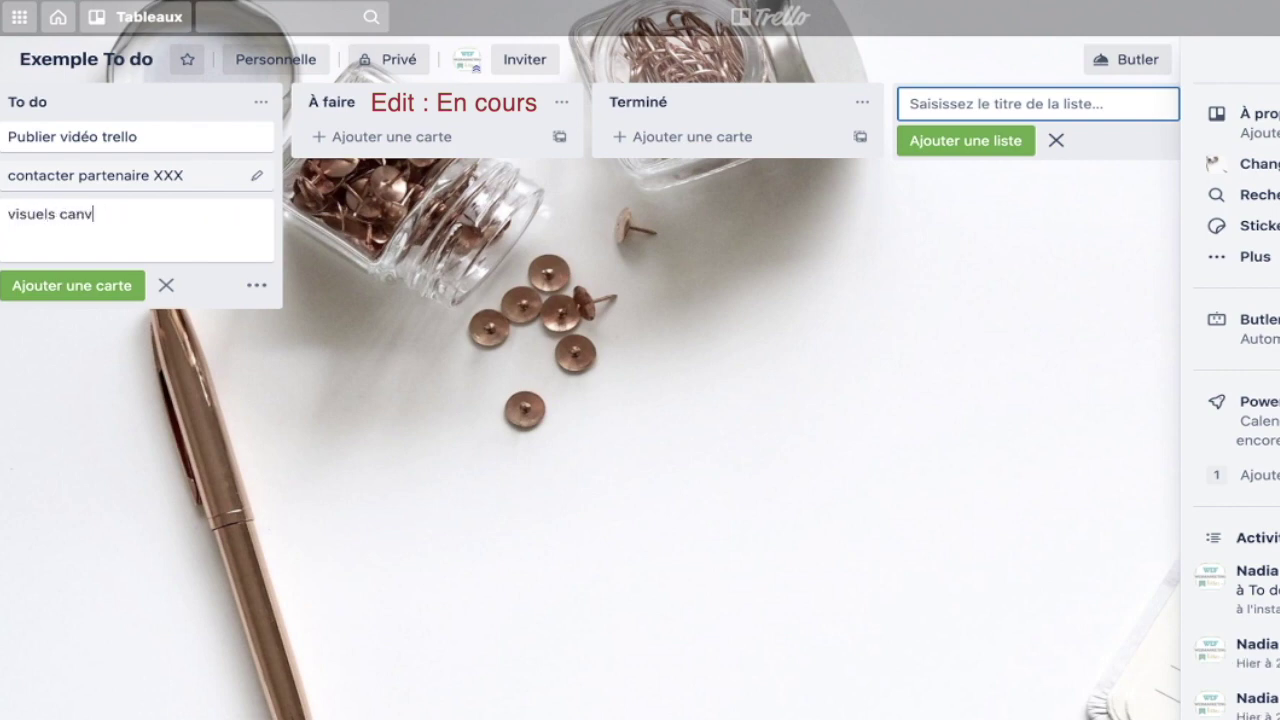
text(a)
key(Return)
text(montage vidé)
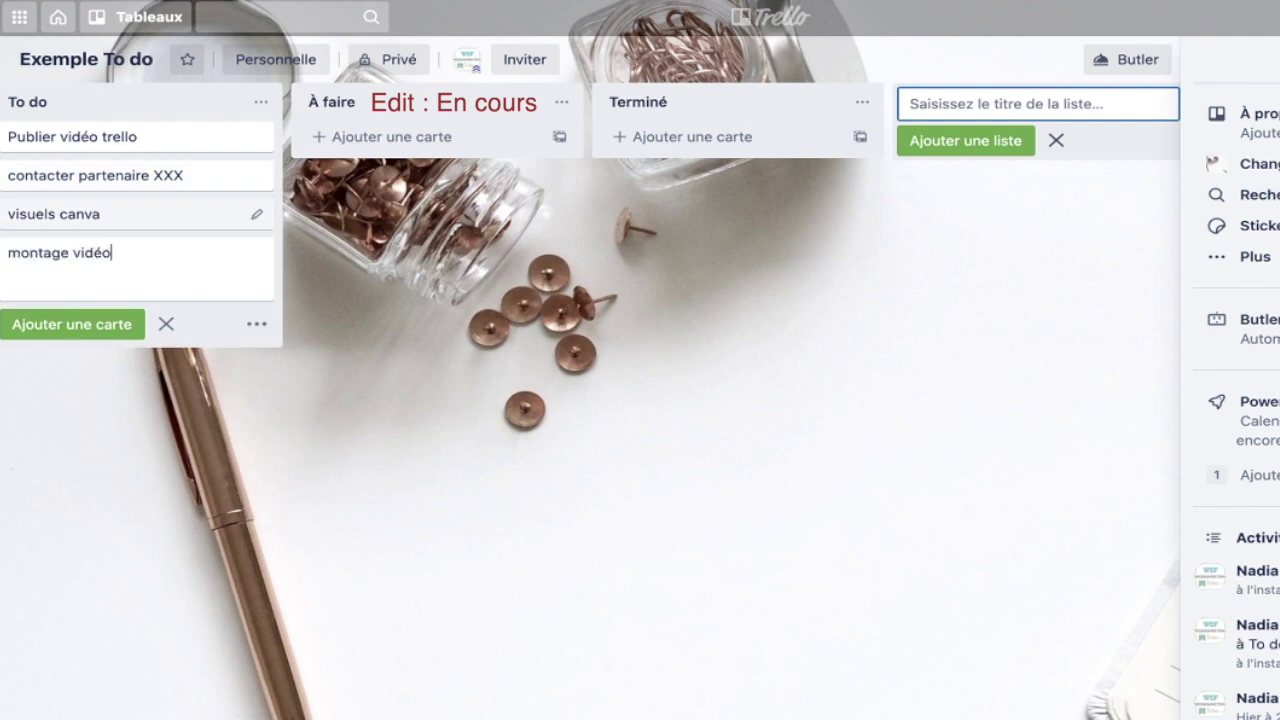
text(o)
key(Return)
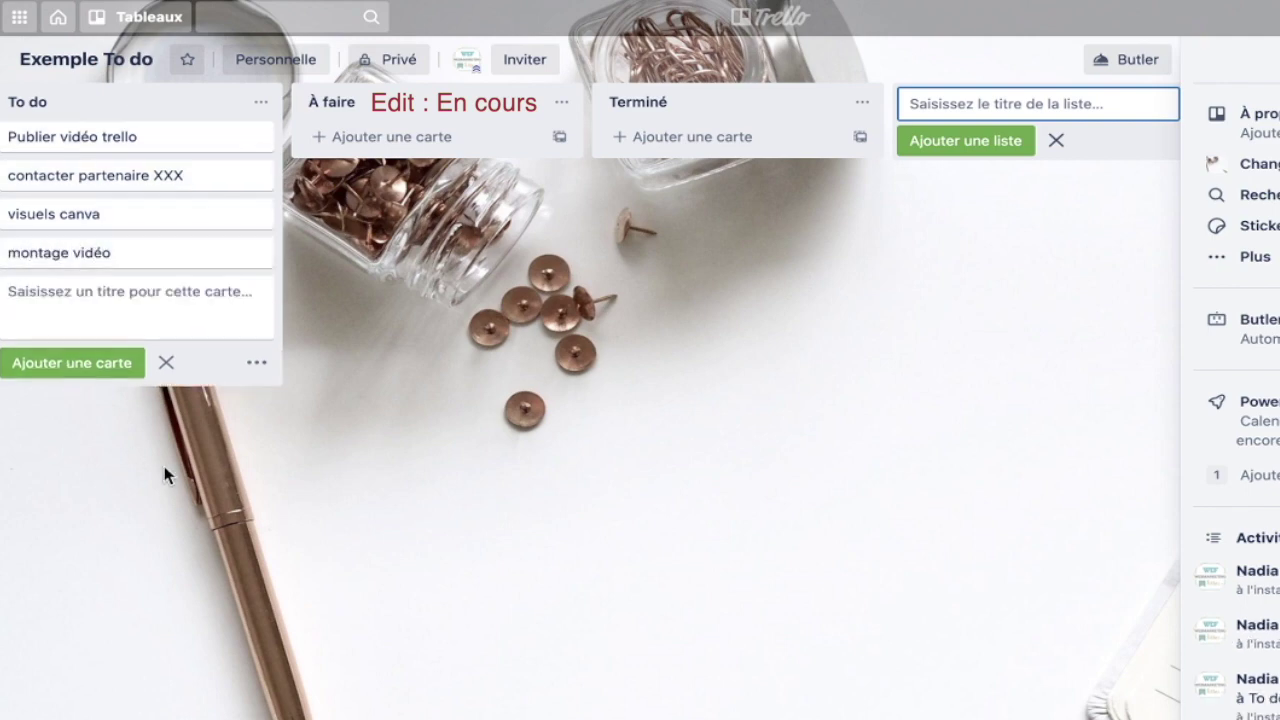
click(164, 466)
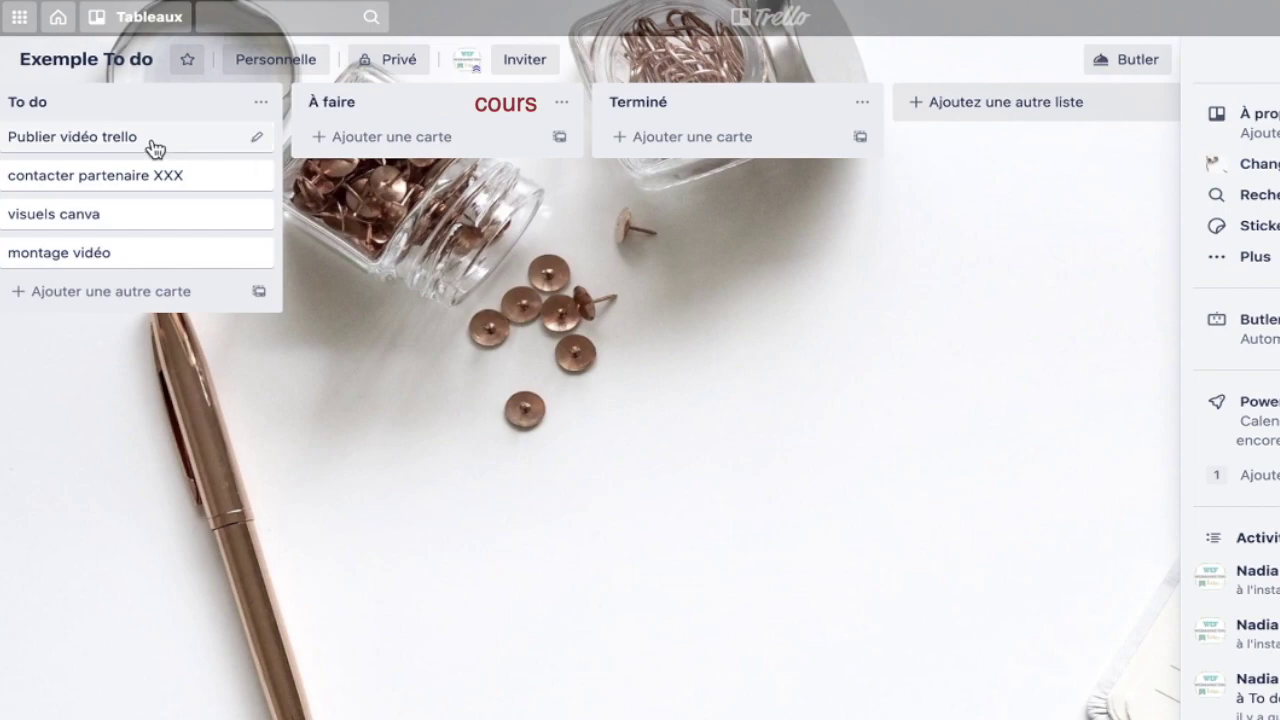
Assign the red "Urgent" label to the "Publier vidéo trello" card and close its details
click(203, 147)
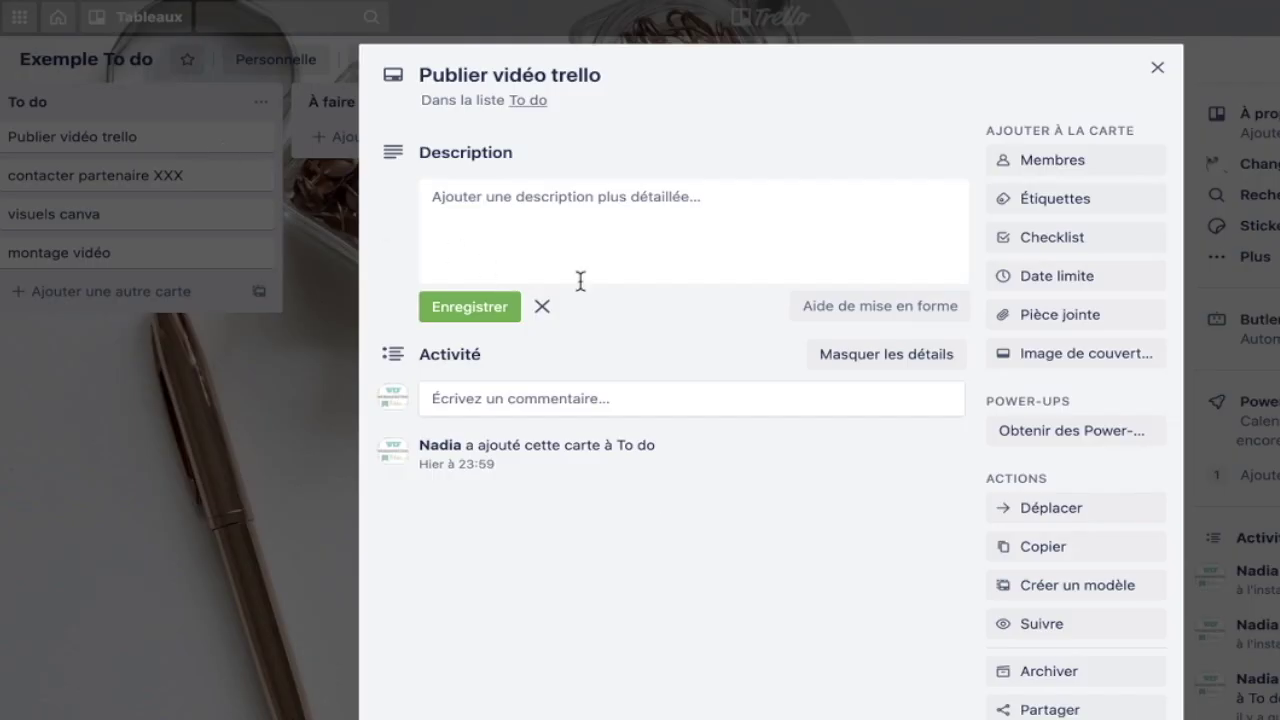
click(1072, 205)
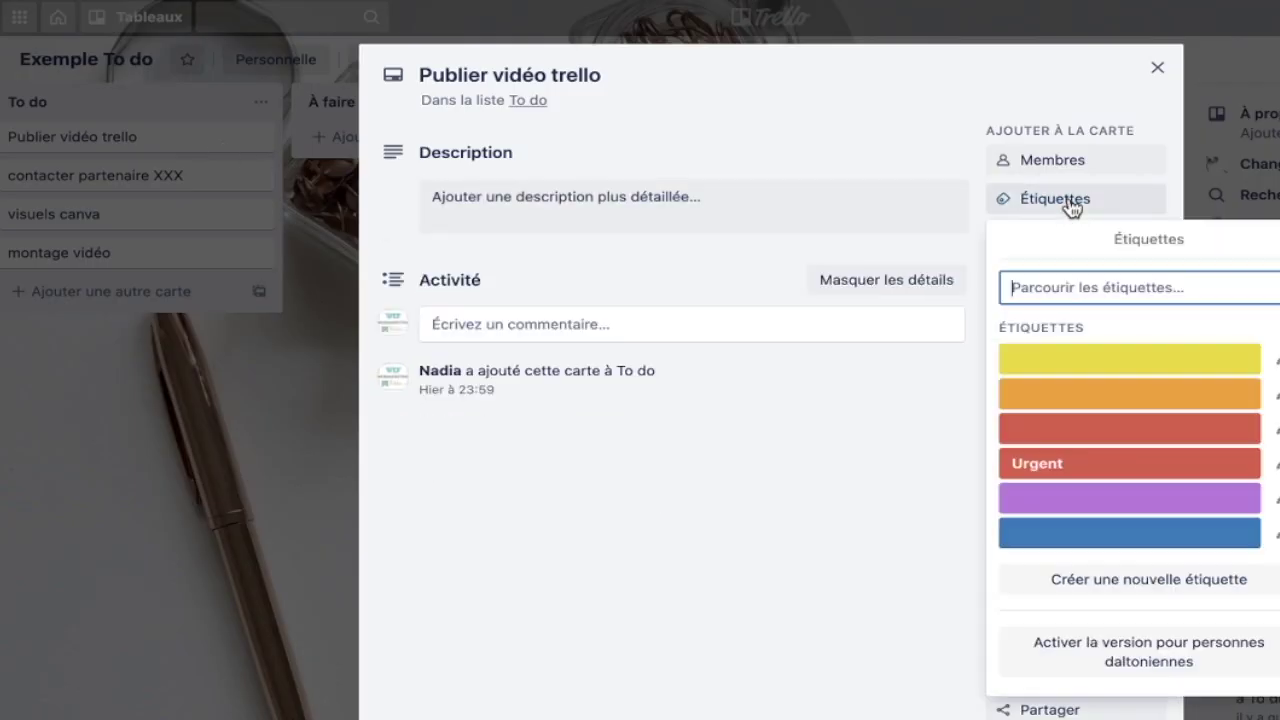
click(1100, 474)
click(1158, 69)
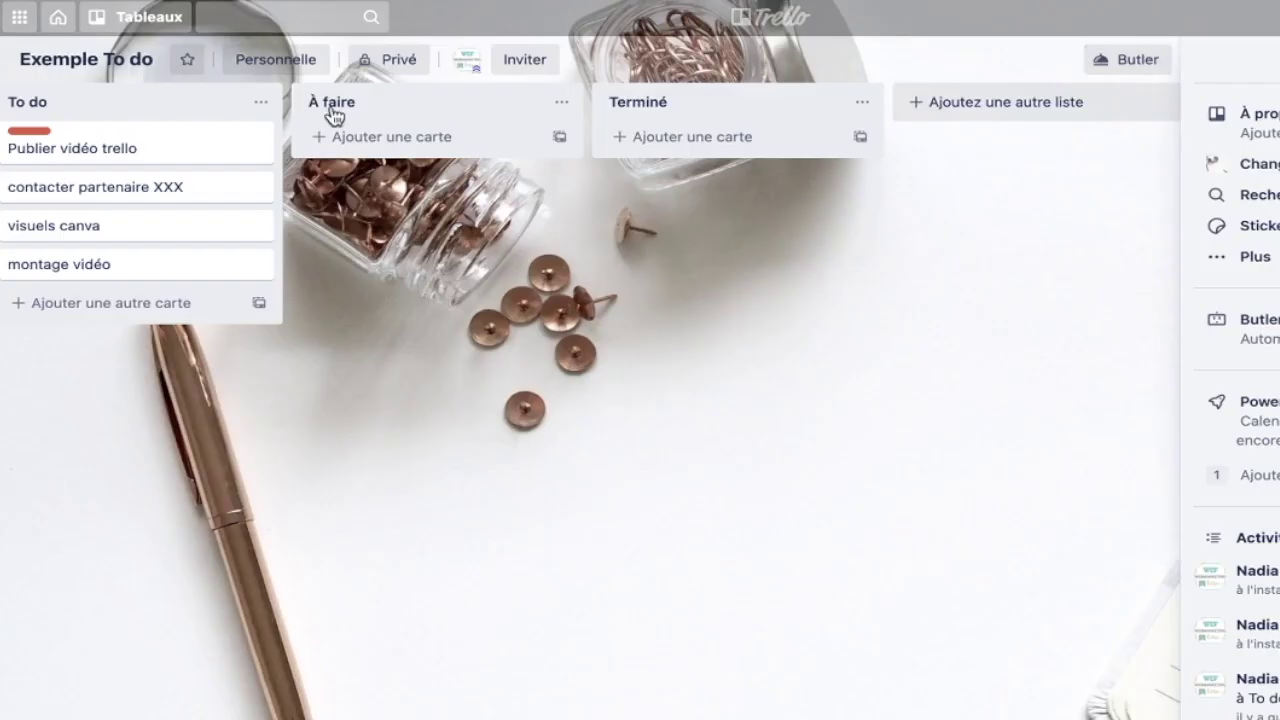
Move the "Publier vidéo trello" card to the "À faire" list and rename that list "En cours"
drag(47, 141, 312, 141)
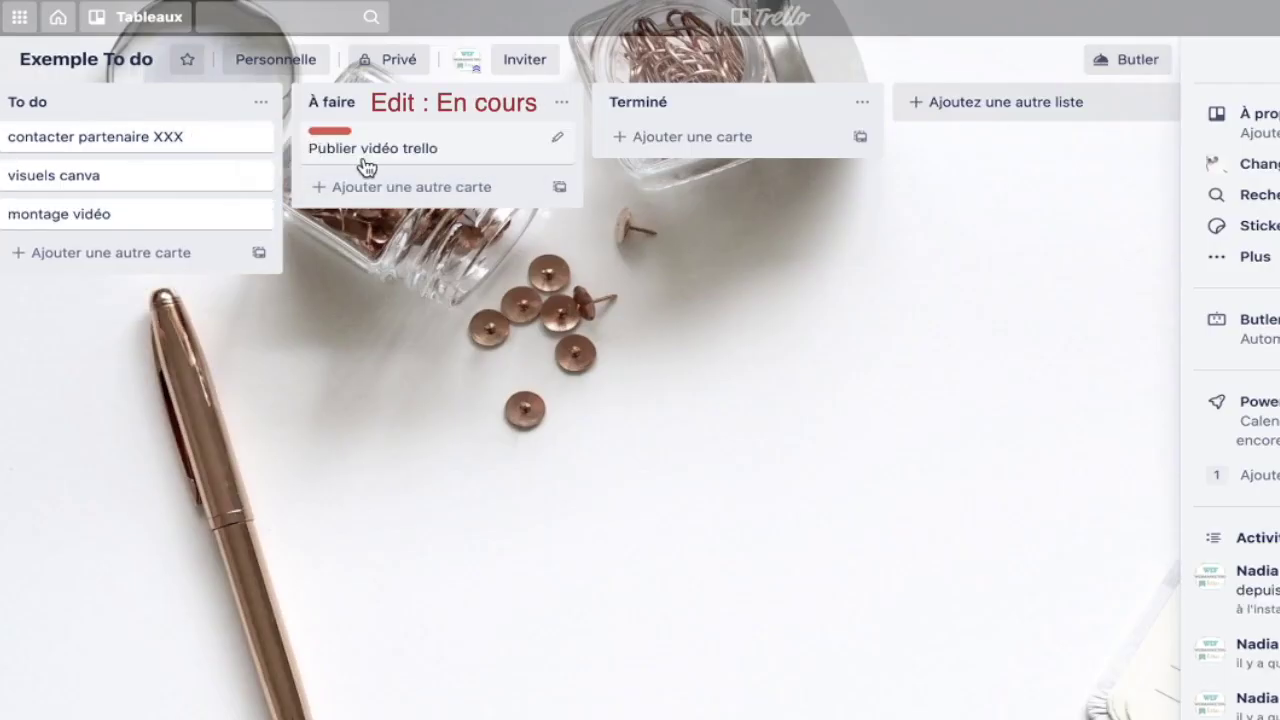
click(351, 104)
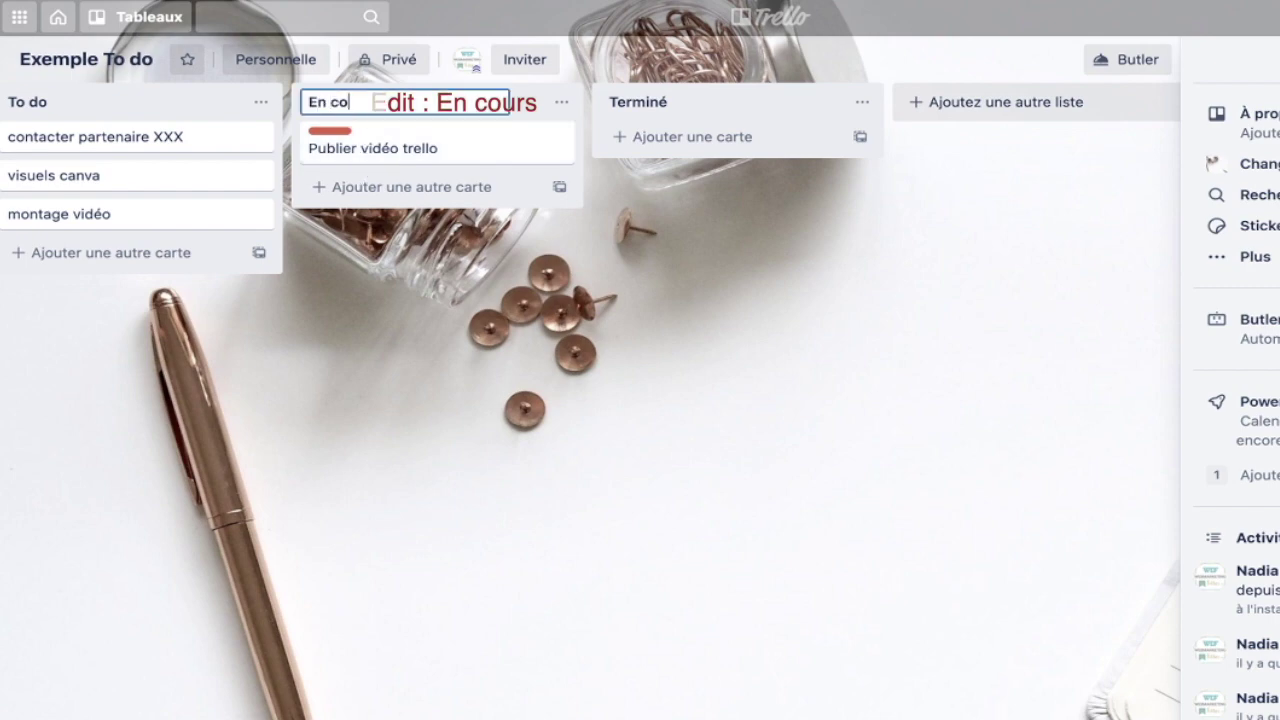
key(Return)
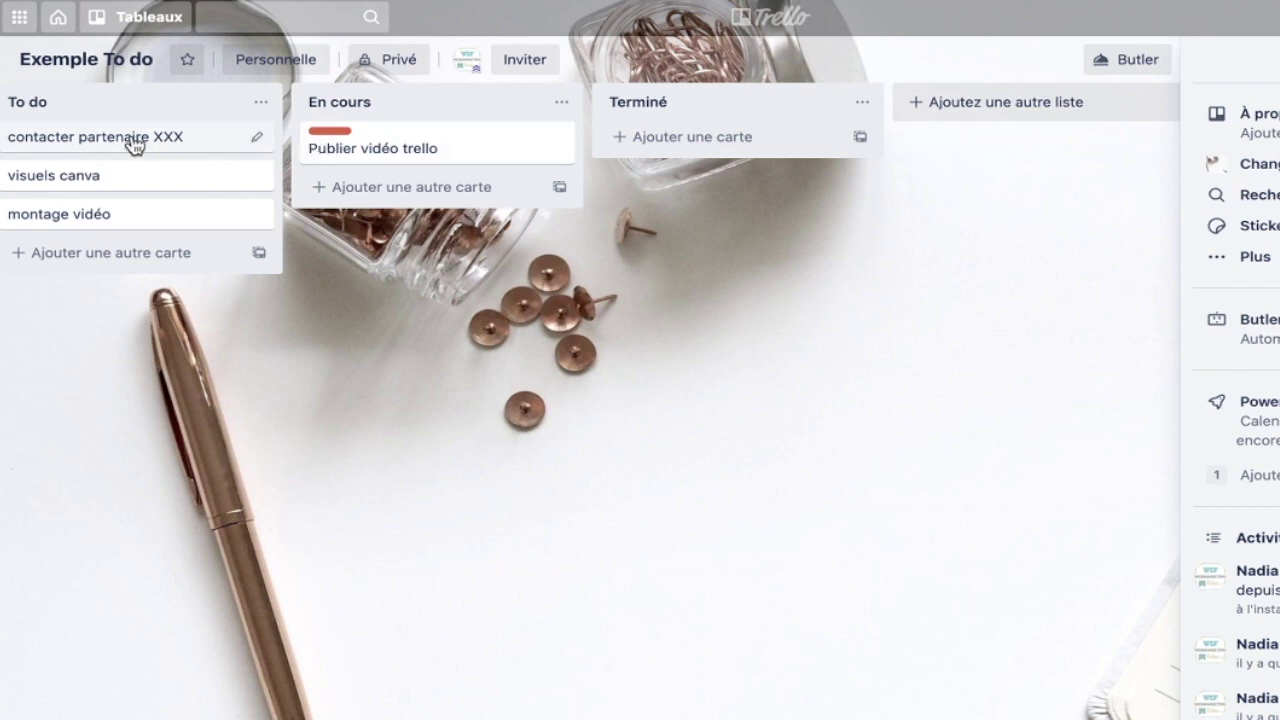
Move "contacter partenaire XXX" to the "En cours" list and return "Publier vidéo trello" to the first place in "To do"
drag(177, 150, 668, 145)
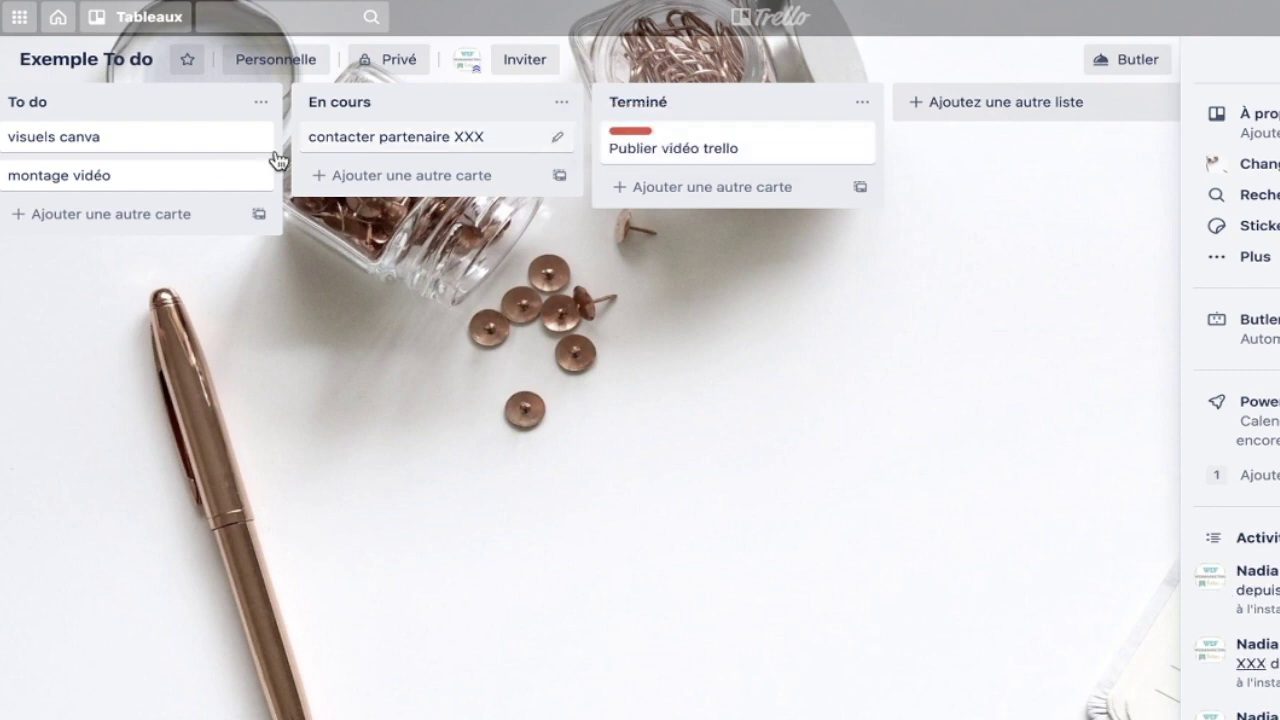
drag(749, 157, 226, 147)
drag(200, 194, 195, 138)
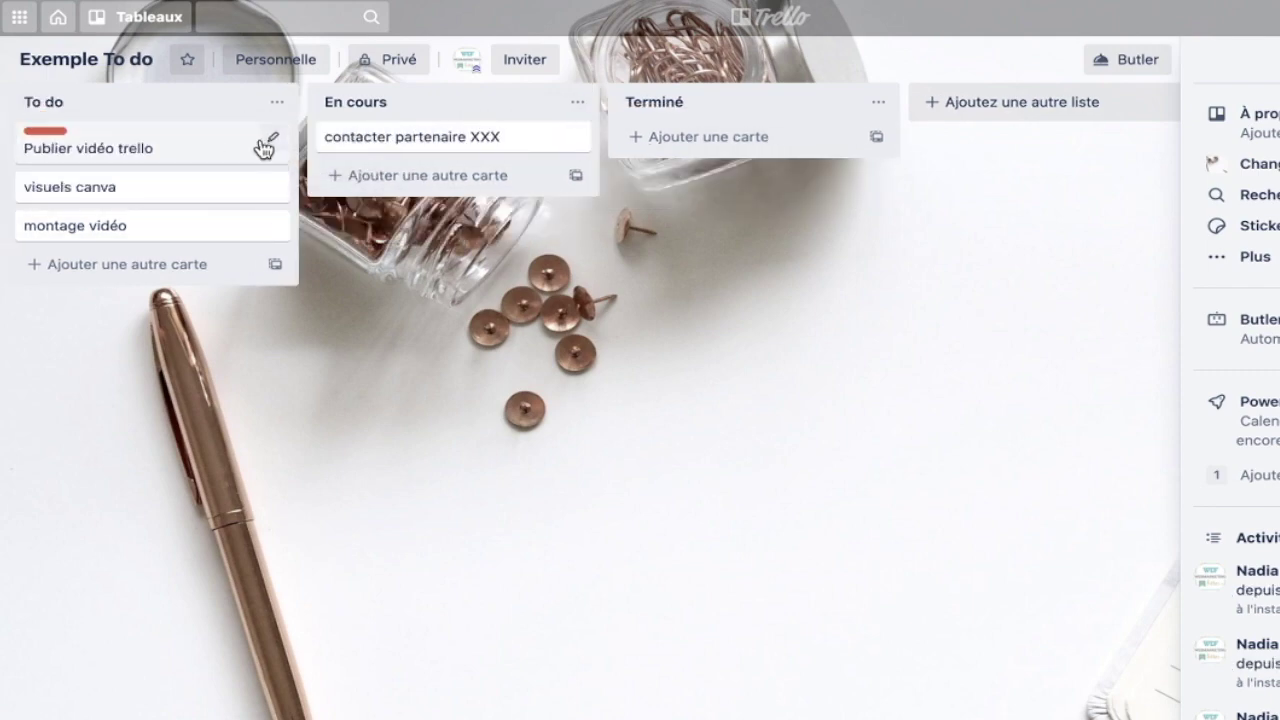
Move the "Publier vidéo trello" card to position 2 of the "En cours" list through its quick edit options
click(271, 139)
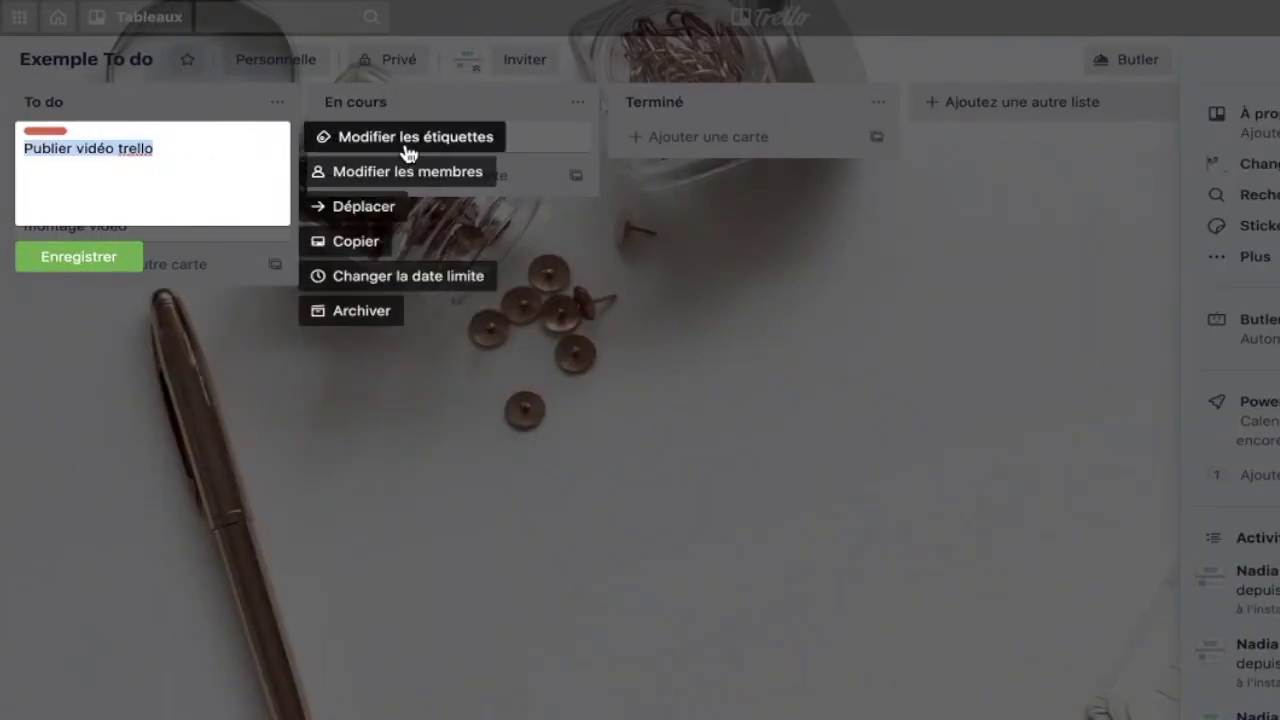
click(349, 215)
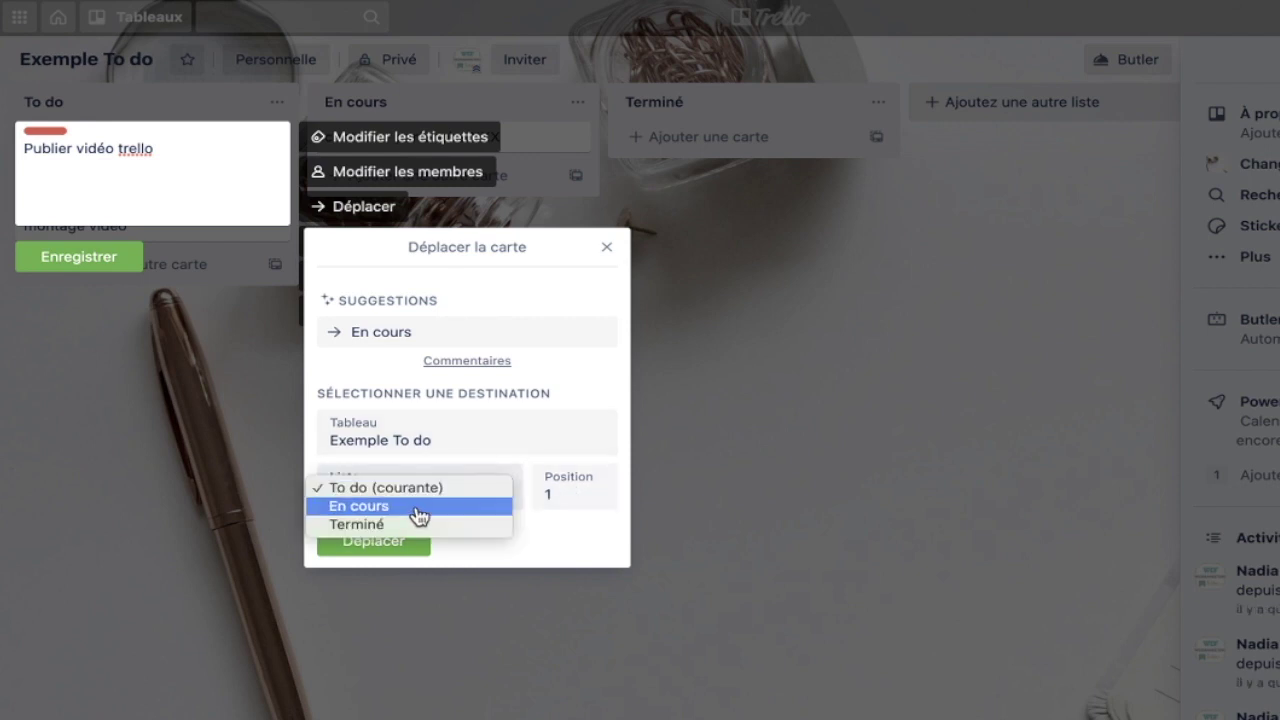
click(420, 508)
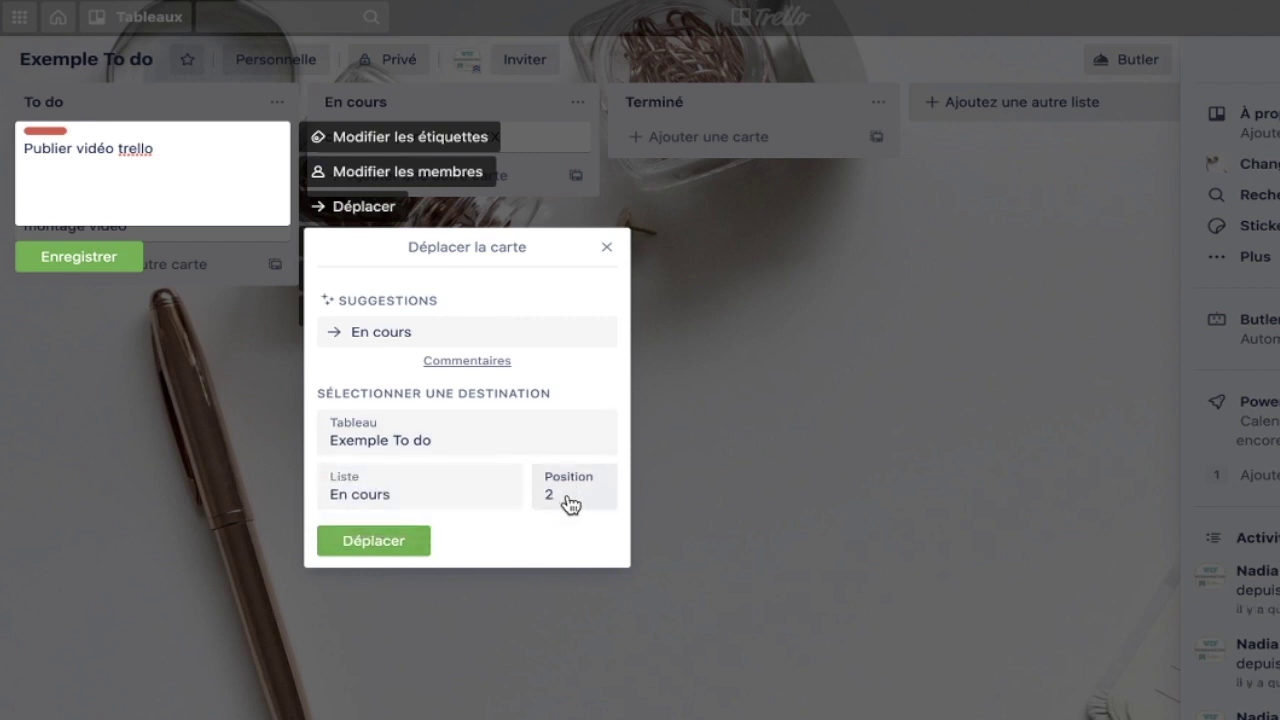
click(397, 543)
Place "Publier vidéo trello" second in the "To do" list and open the card's details
drag(466, 200, 222, 152)
click(271, 186)
click(189, 197)
click(204, 340)
click(125, 184)
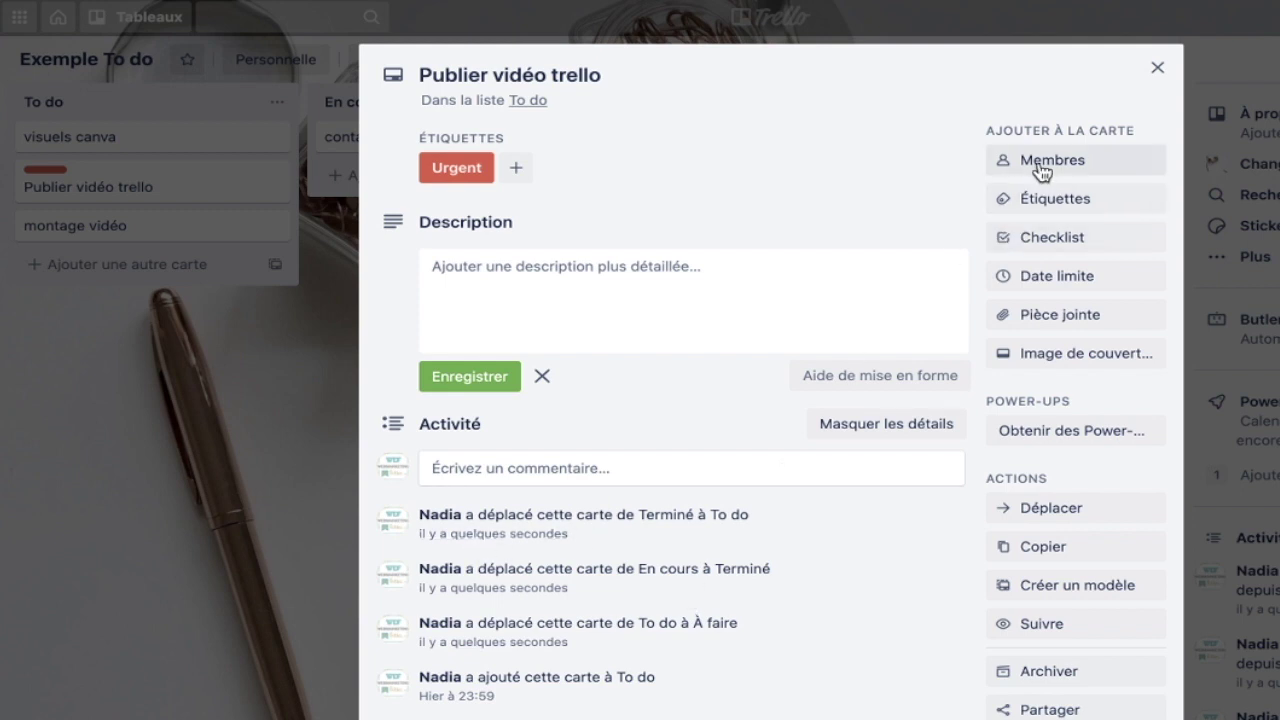
Add a checklist titled "Checklist" to the card with the items "Uploder sur Youtube" and "Description"
click(1049, 243)
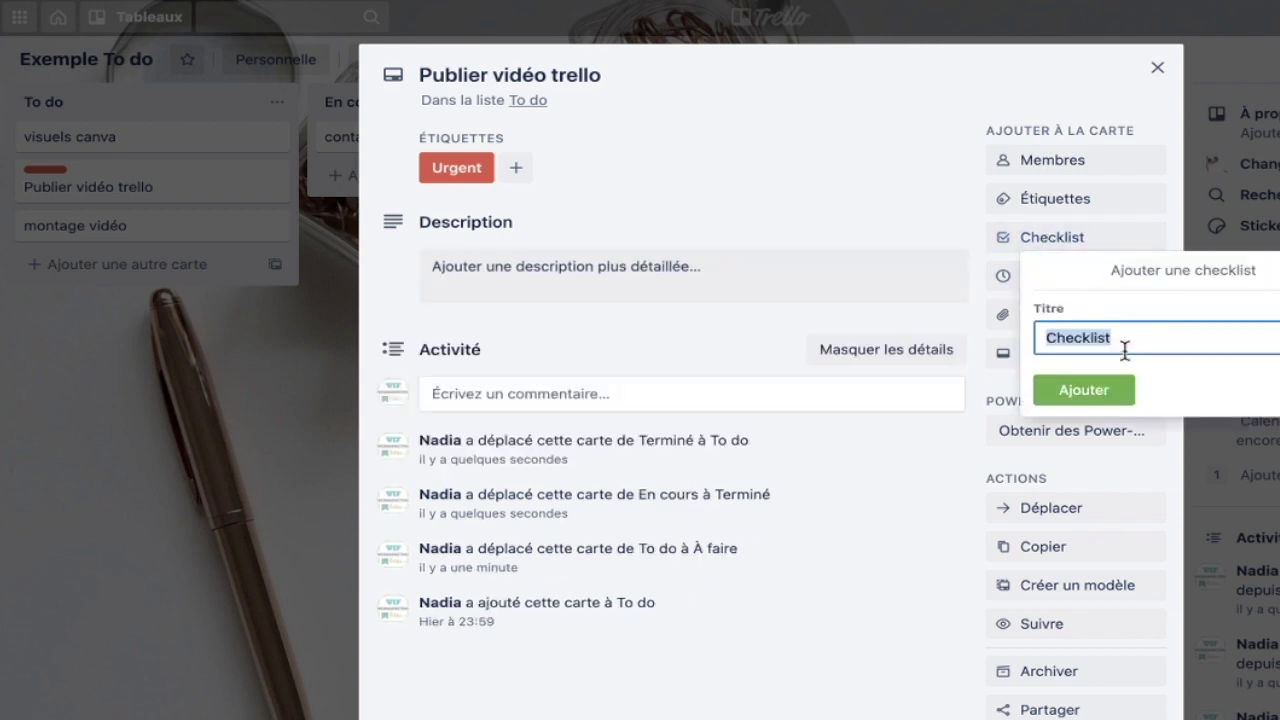
click(1106, 407)
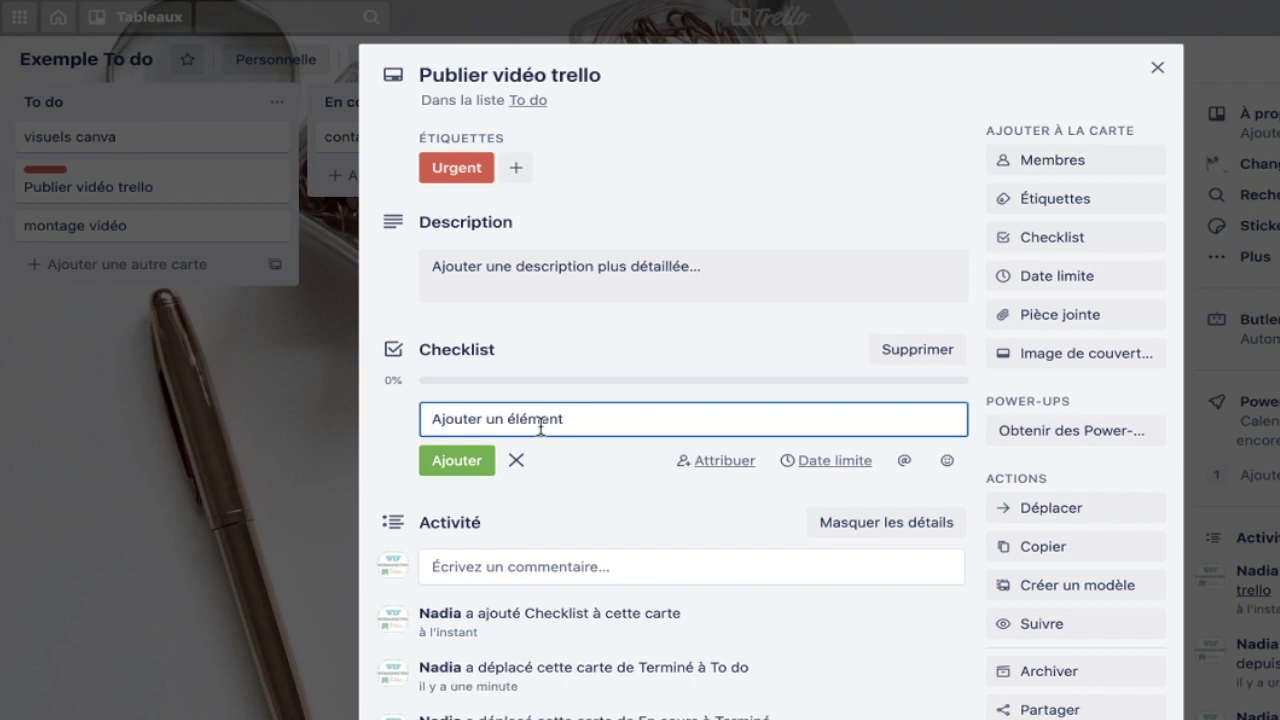
text(Uploder sur Yo)
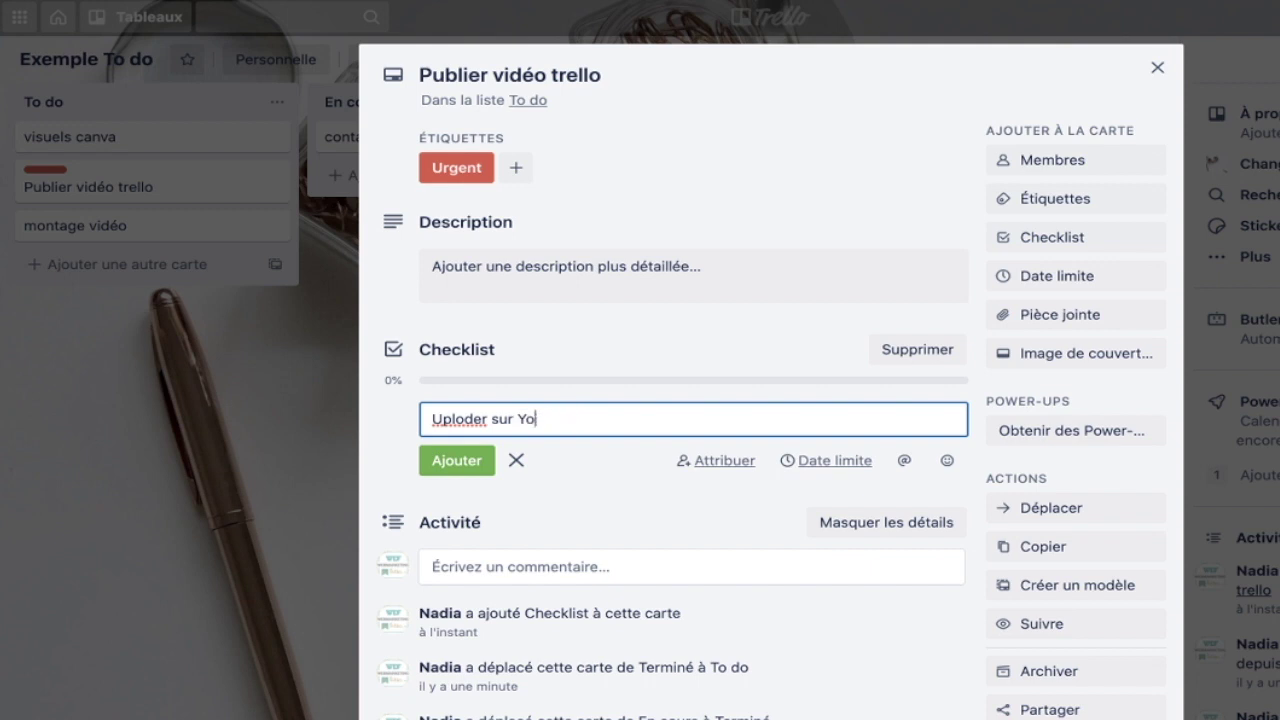
text(utube)
key(Return)
text(Description)
key(Return)
Add the items "tags", "vignettes" and "planifier" to the card's checklist
text(tags)
key(Return)
text(vignettes)
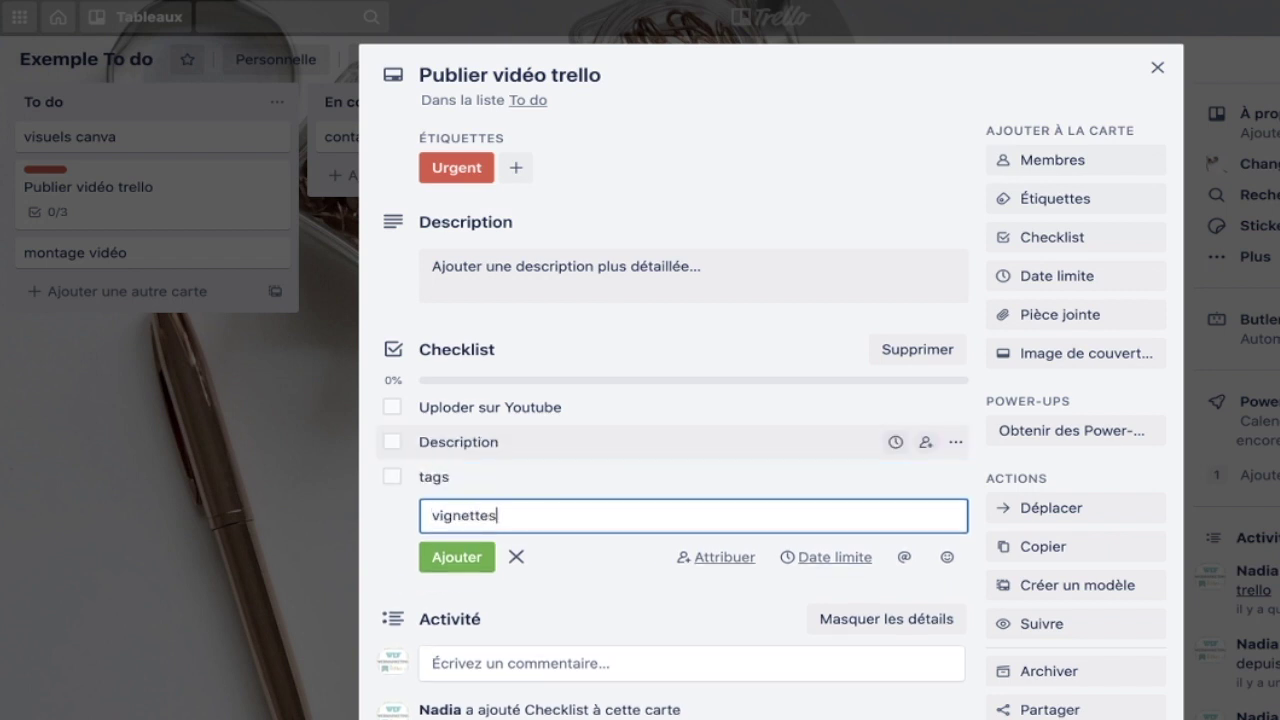
key(Return)
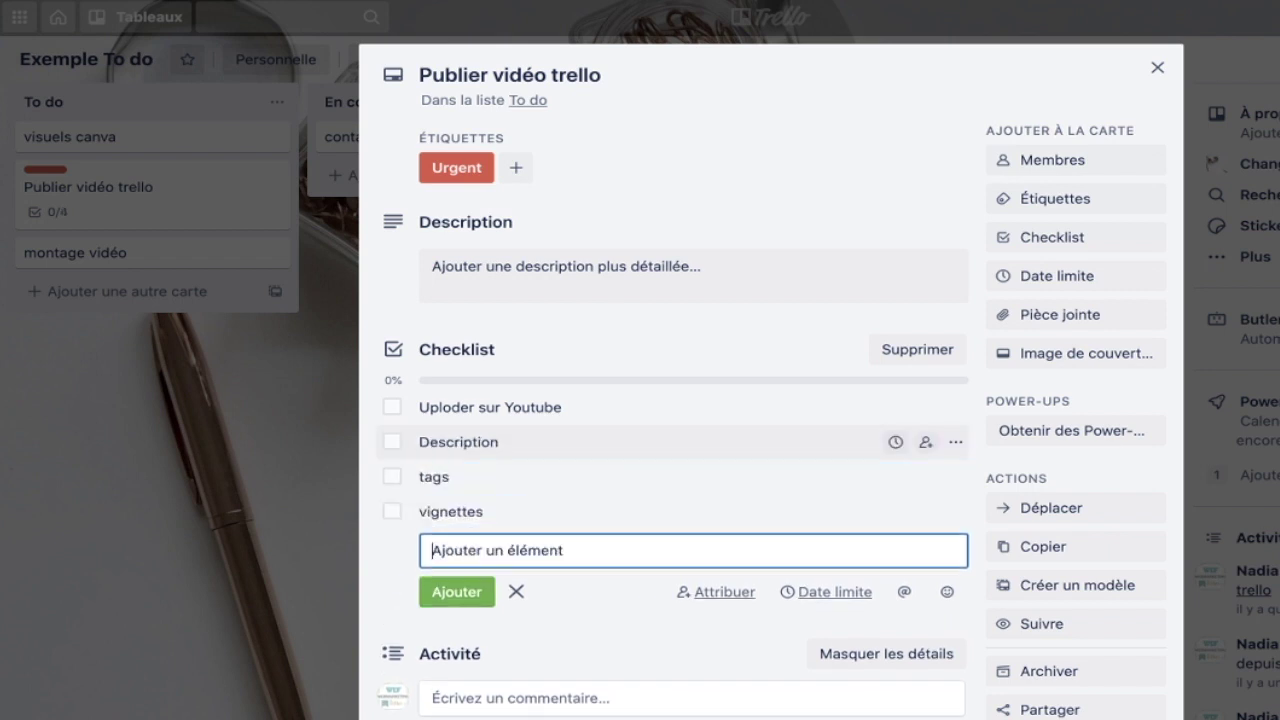
text(planifier)
key(Return)
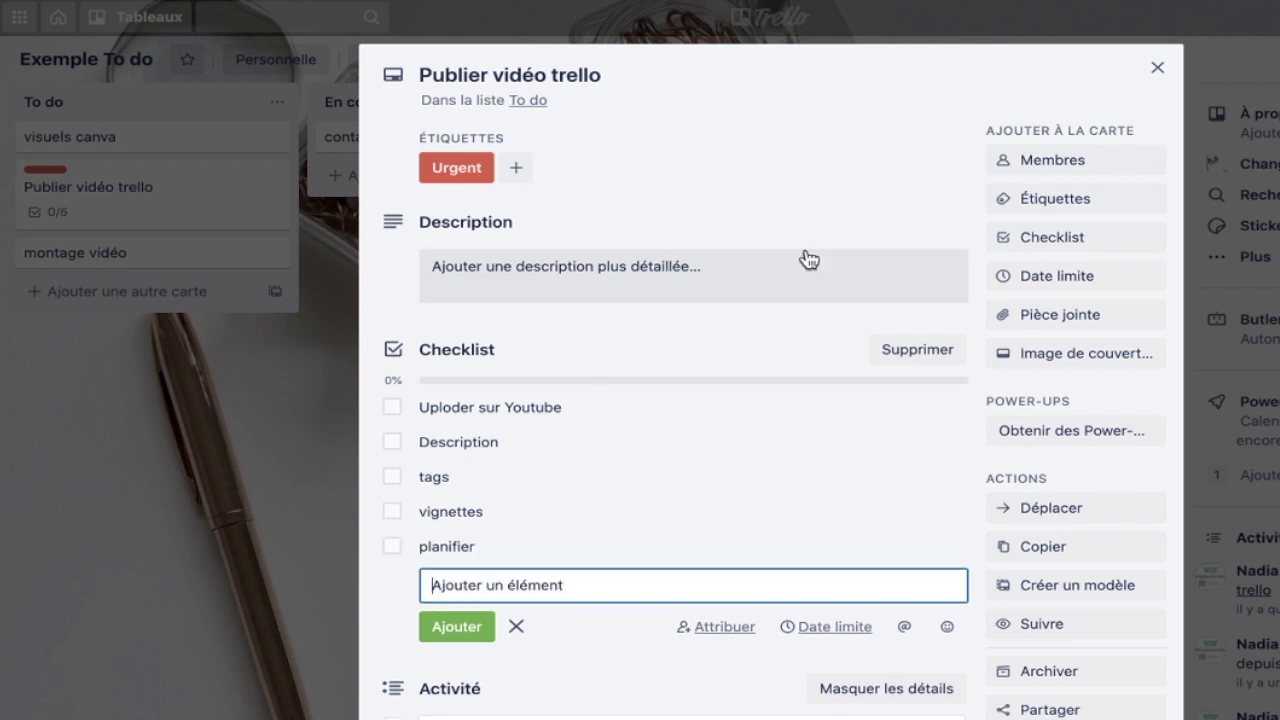
Set the card's due date to 8/7/2020 and save it
click(1080, 277)
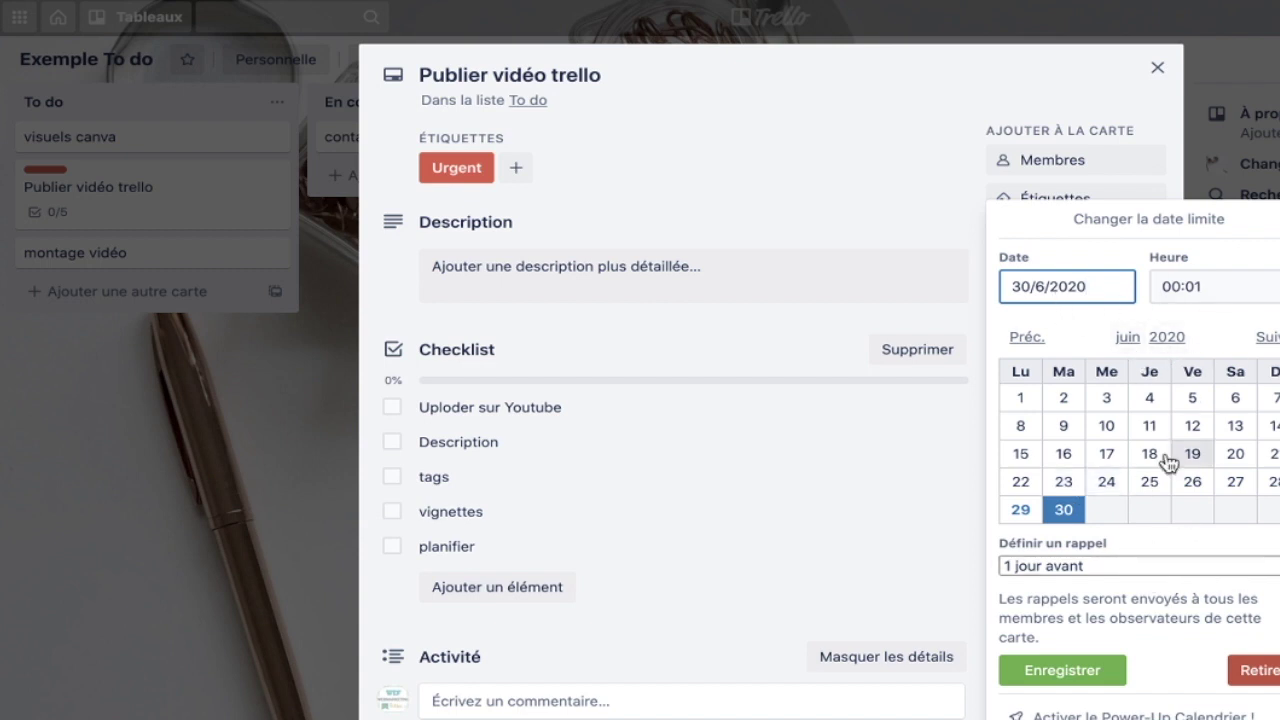
click(1267, 340)
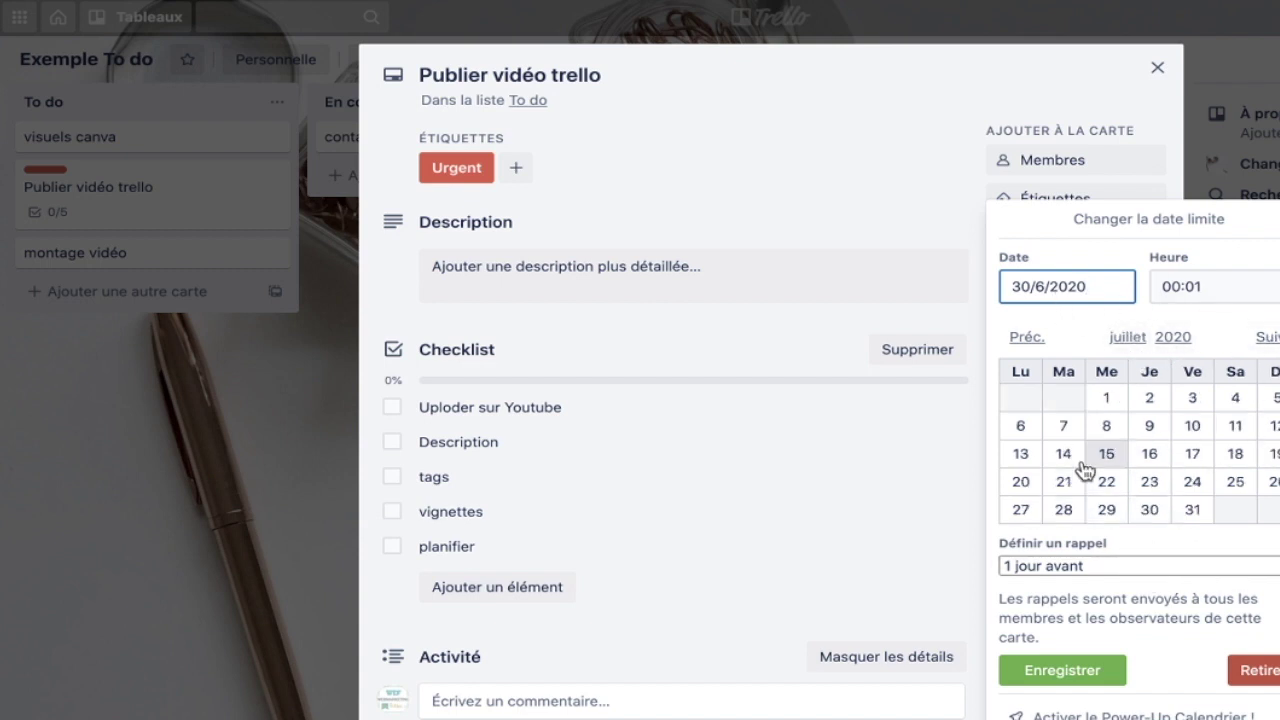
click(1106, 427)
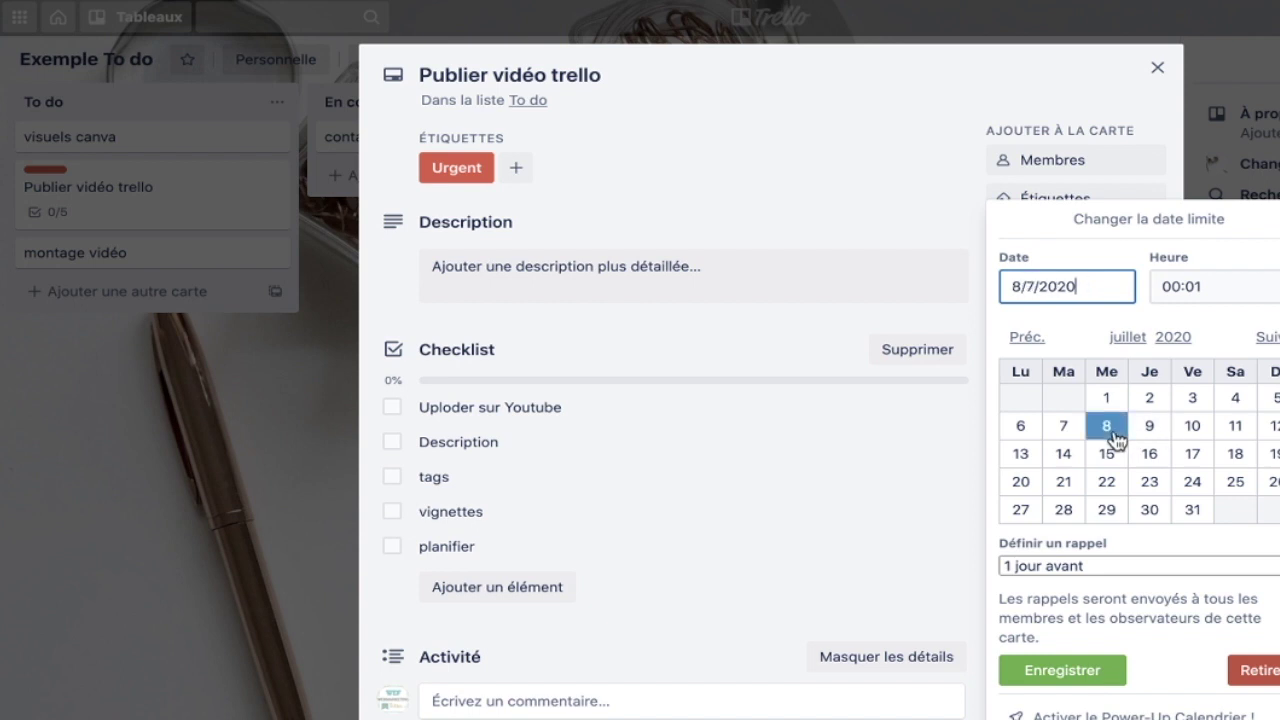
click(1062, 670)
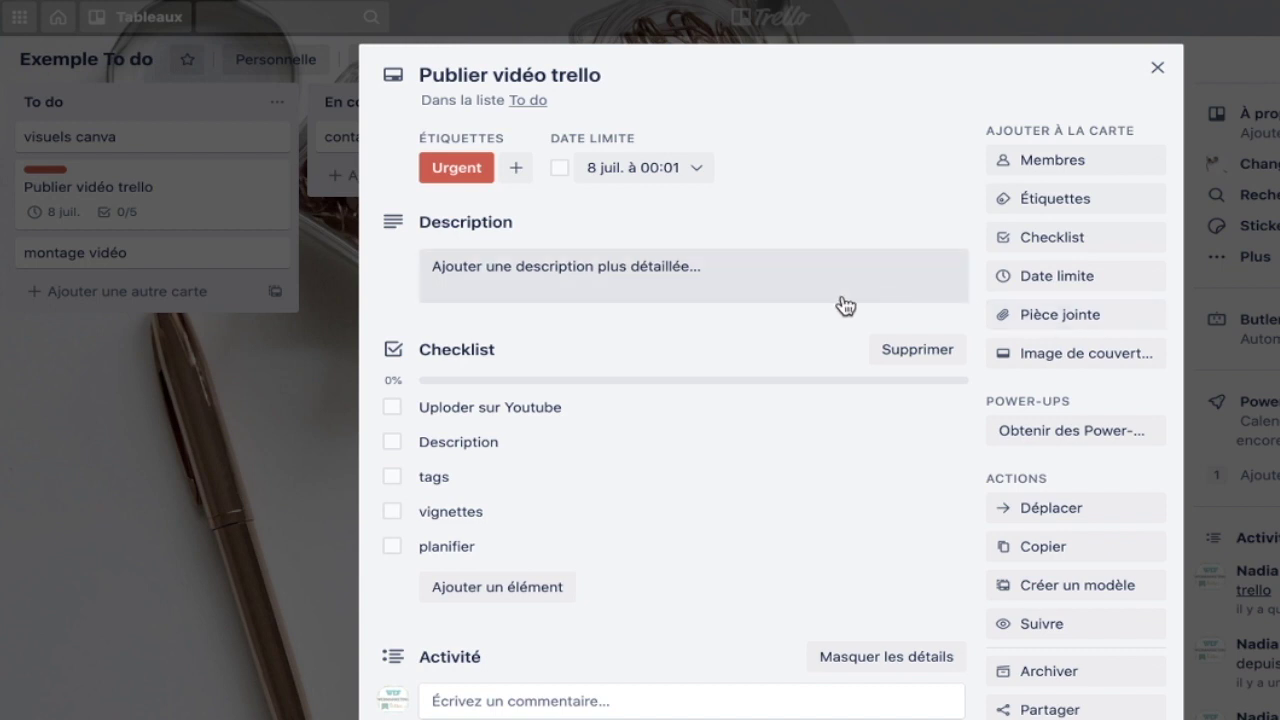
Use the Unsplash photo of a white water lily as the card's cover image and close the card
click(1075, 353)
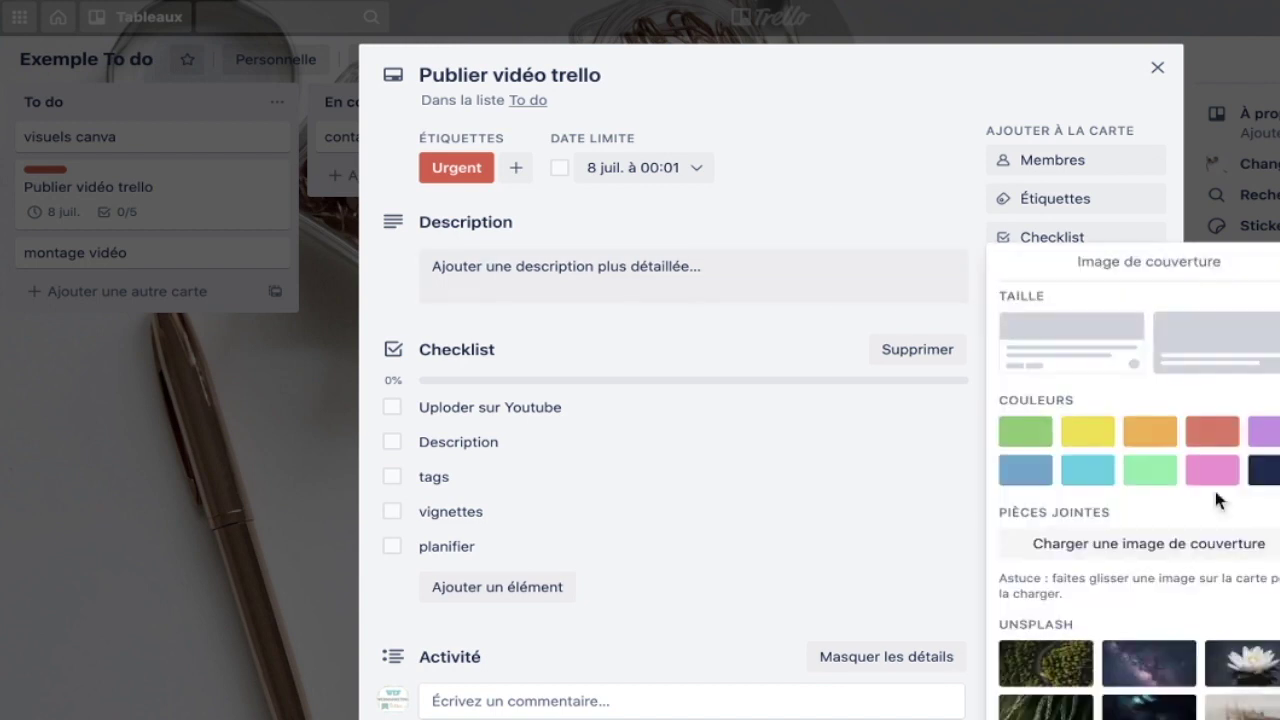
click(1249, 662)
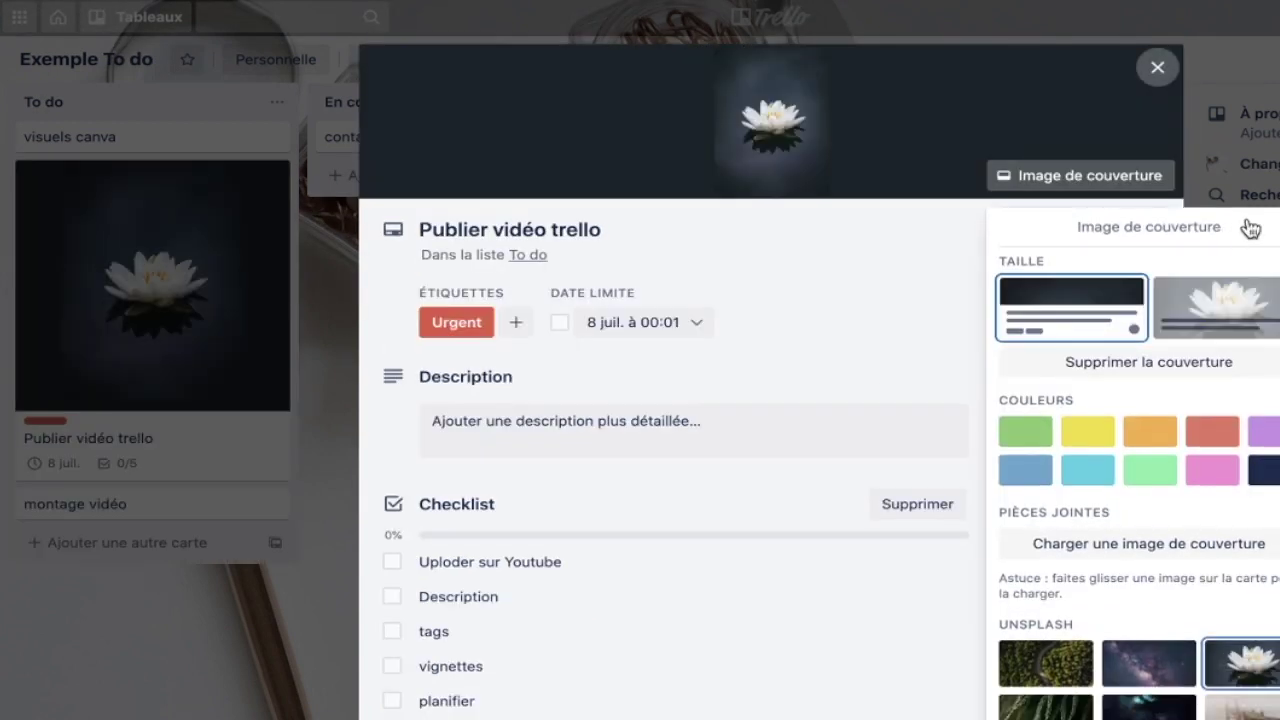
key(Escape)
click(1157, 67)
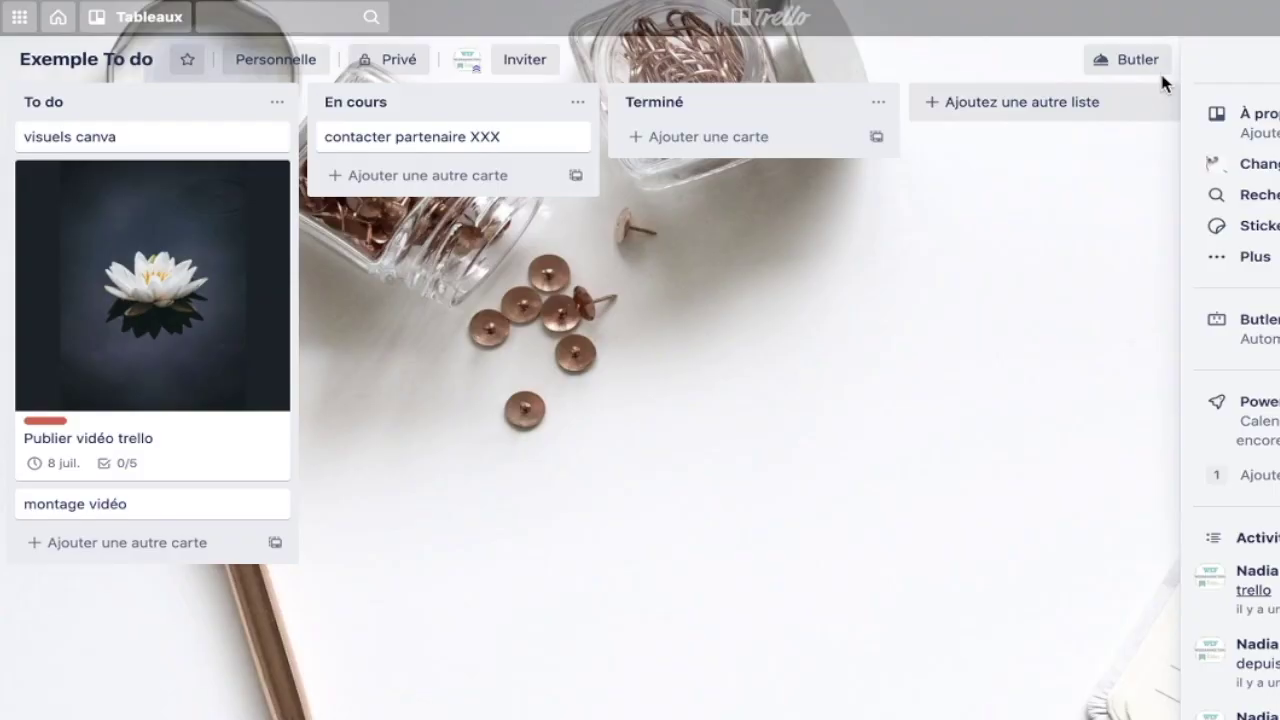
Reopen the "Publier vidéo trello" card and look over its checklist and activity
click(171, 449)
scroll(636, 486, down, 2)
scroll(636, 486, down, 3)
scroll(634, 420, up, 2)
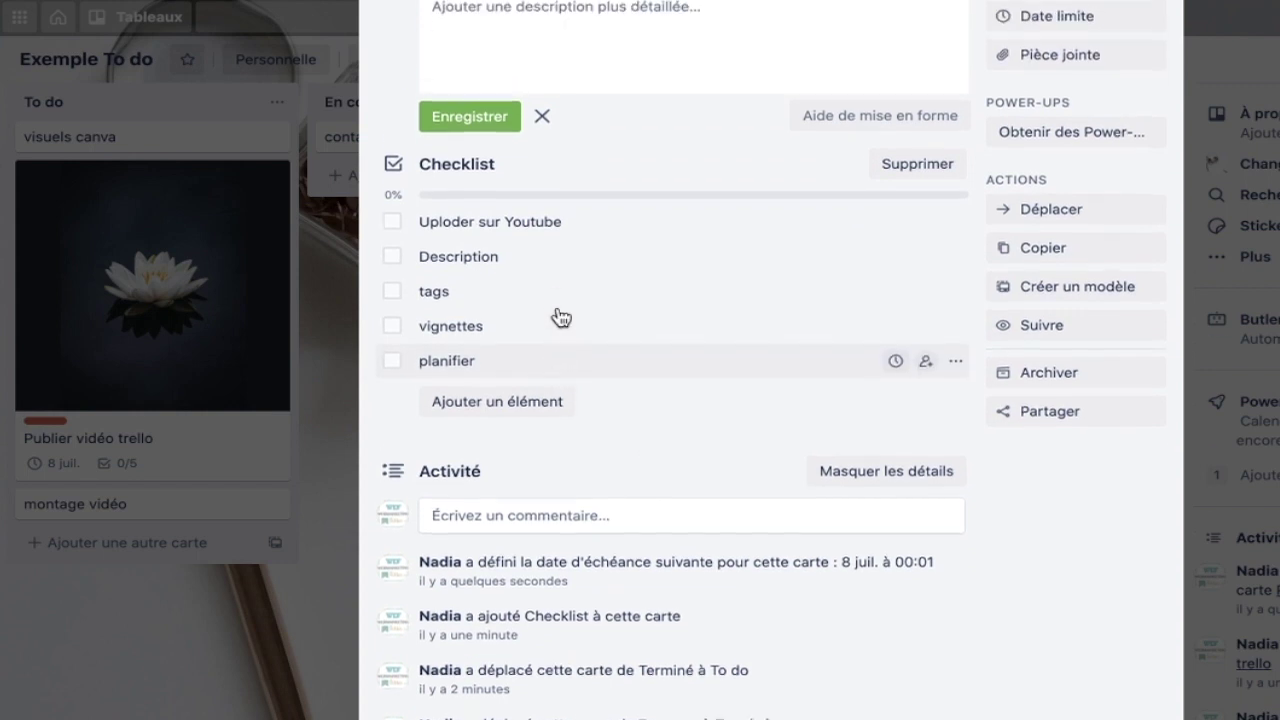
Add a second checklist with the default title "Checklist" to the "Publier vidéo trello" card
click(1025, 62)
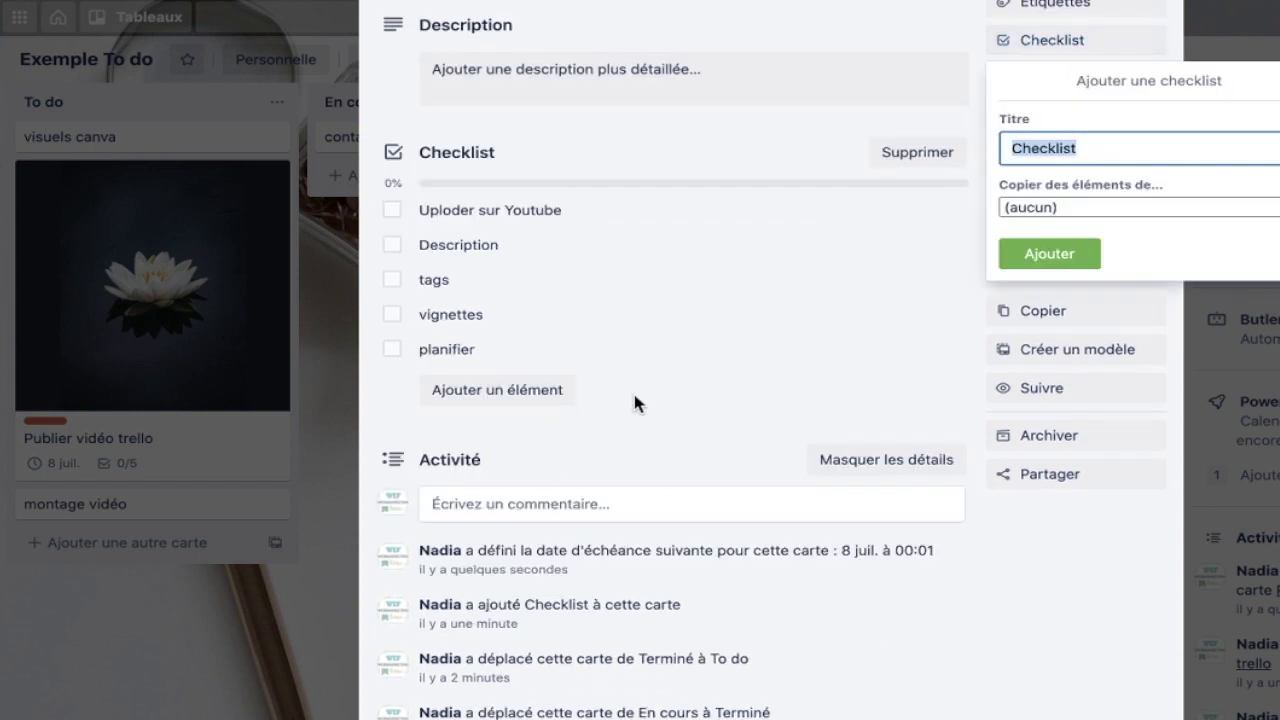
click(1057, 258)
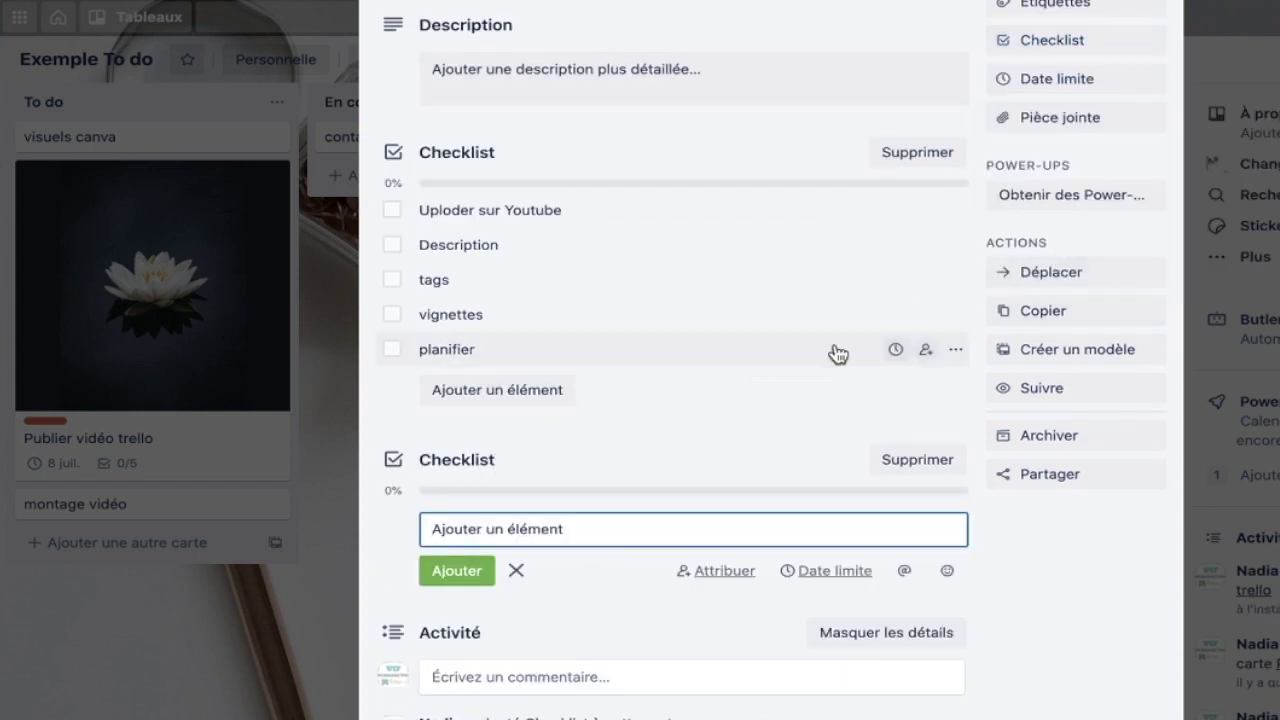
scroll(851, 349, up, 1)
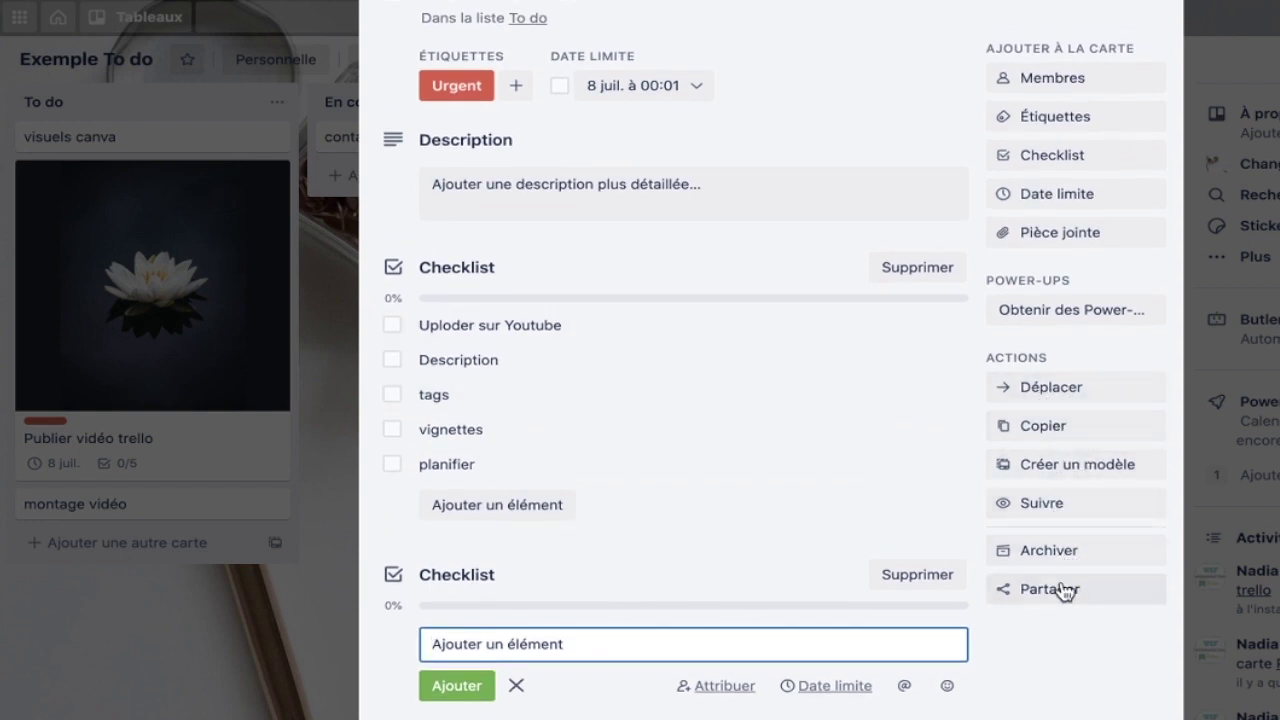
scroll(822, 464, up, 1)
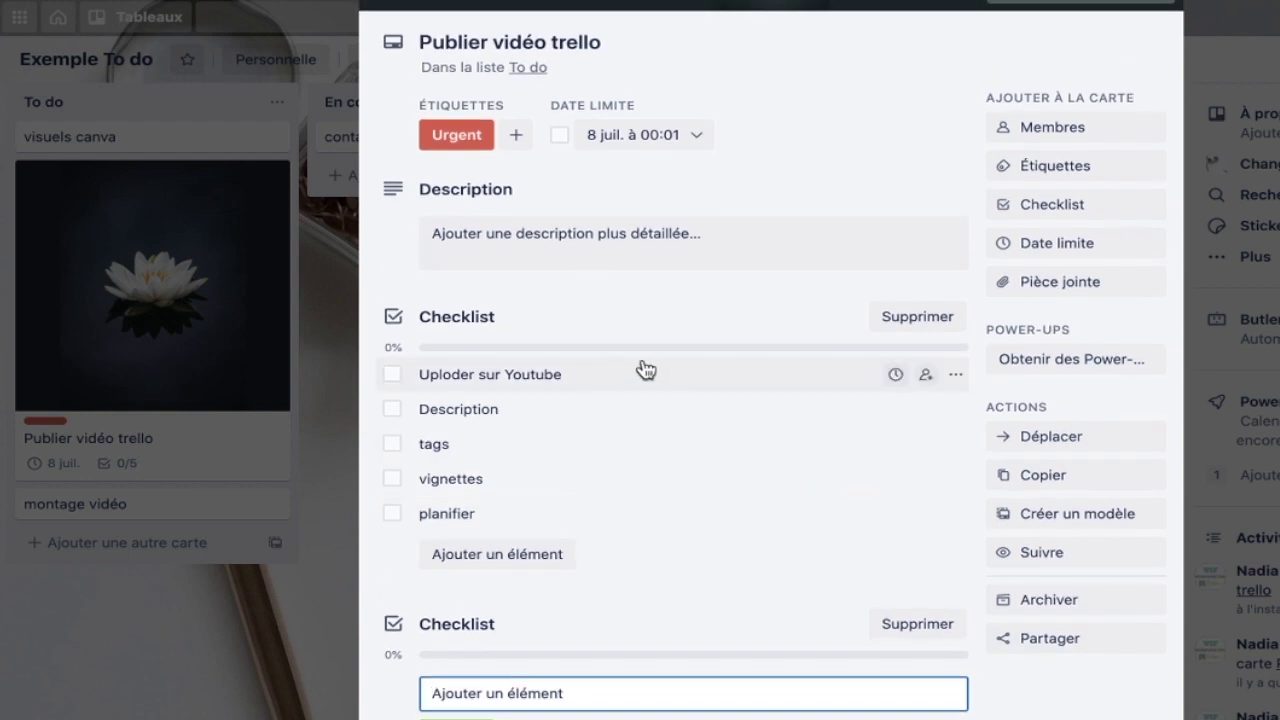
Look over the card's description field, due date and both checklists, and close the card
click(490, 233)
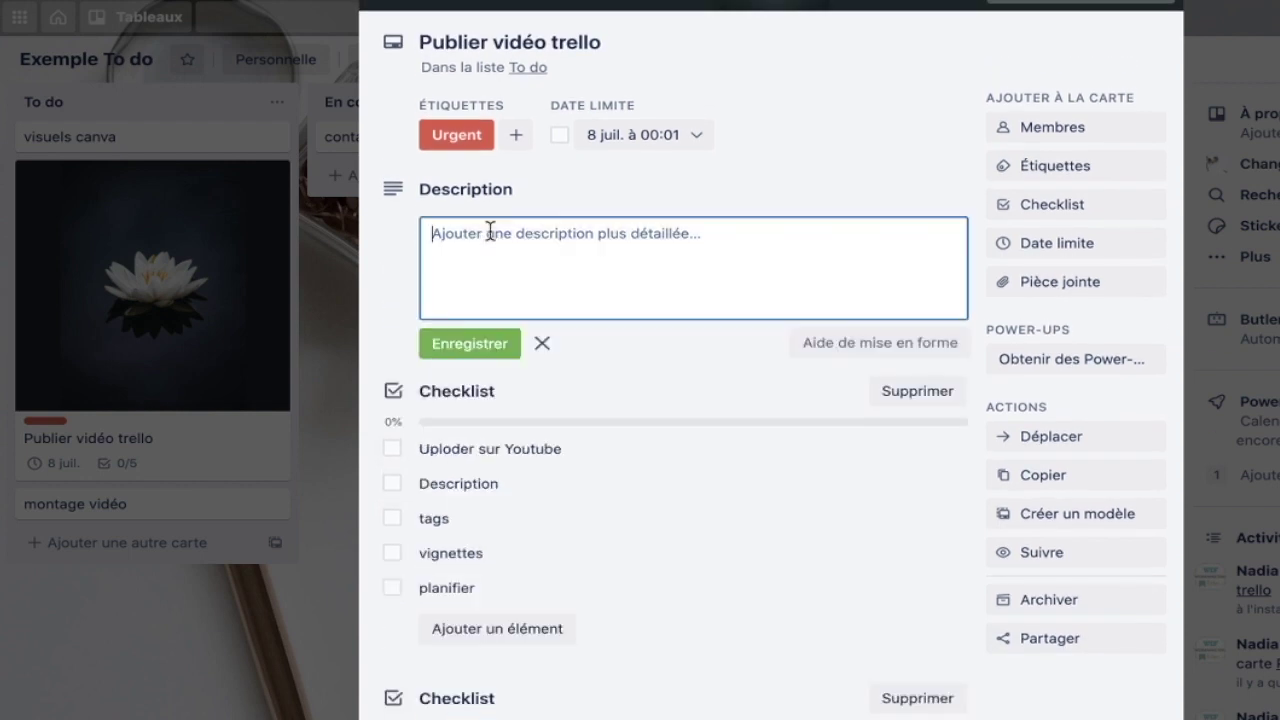
click(561, 187)
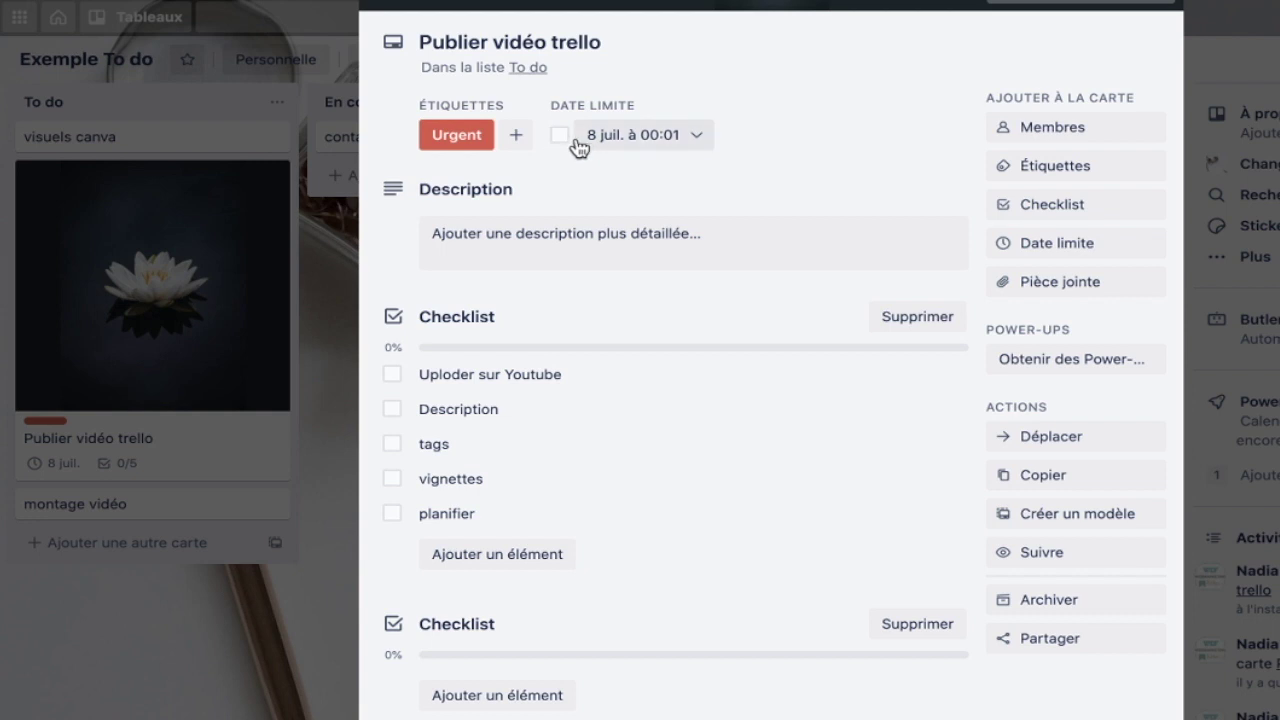
scroll(672, 371, down, 3)
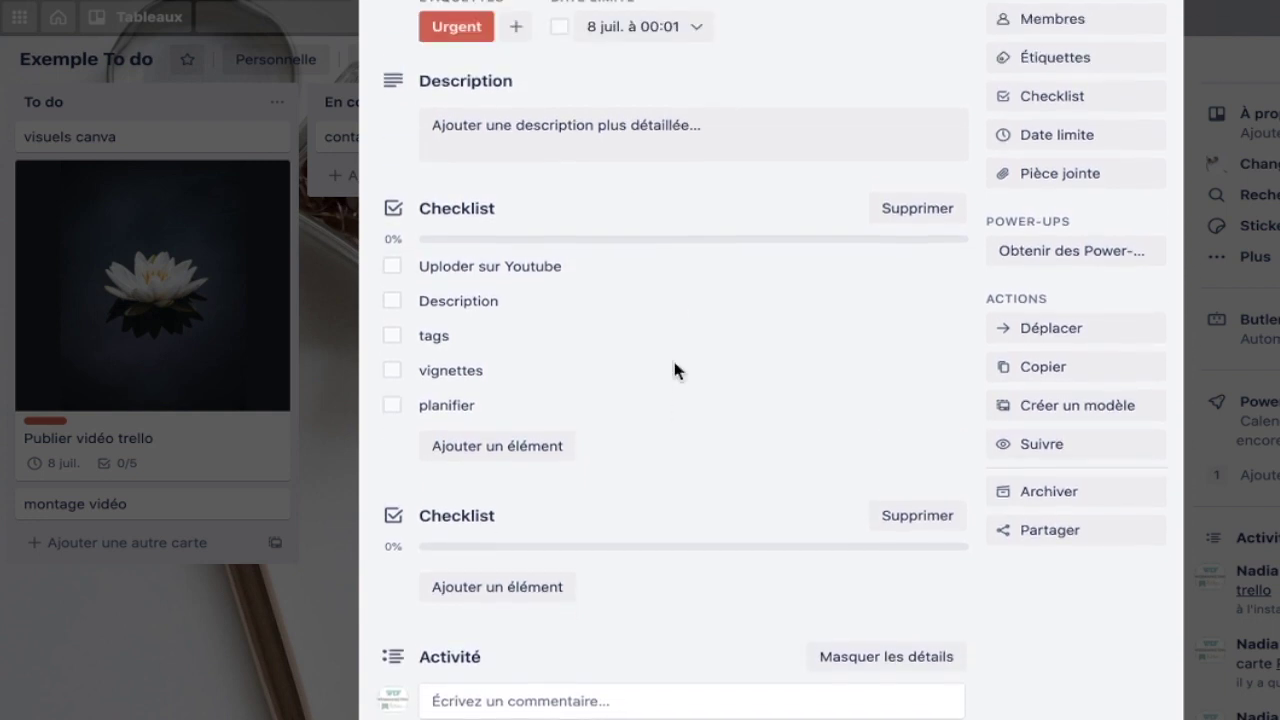
scroll(674, 371, up, 5)
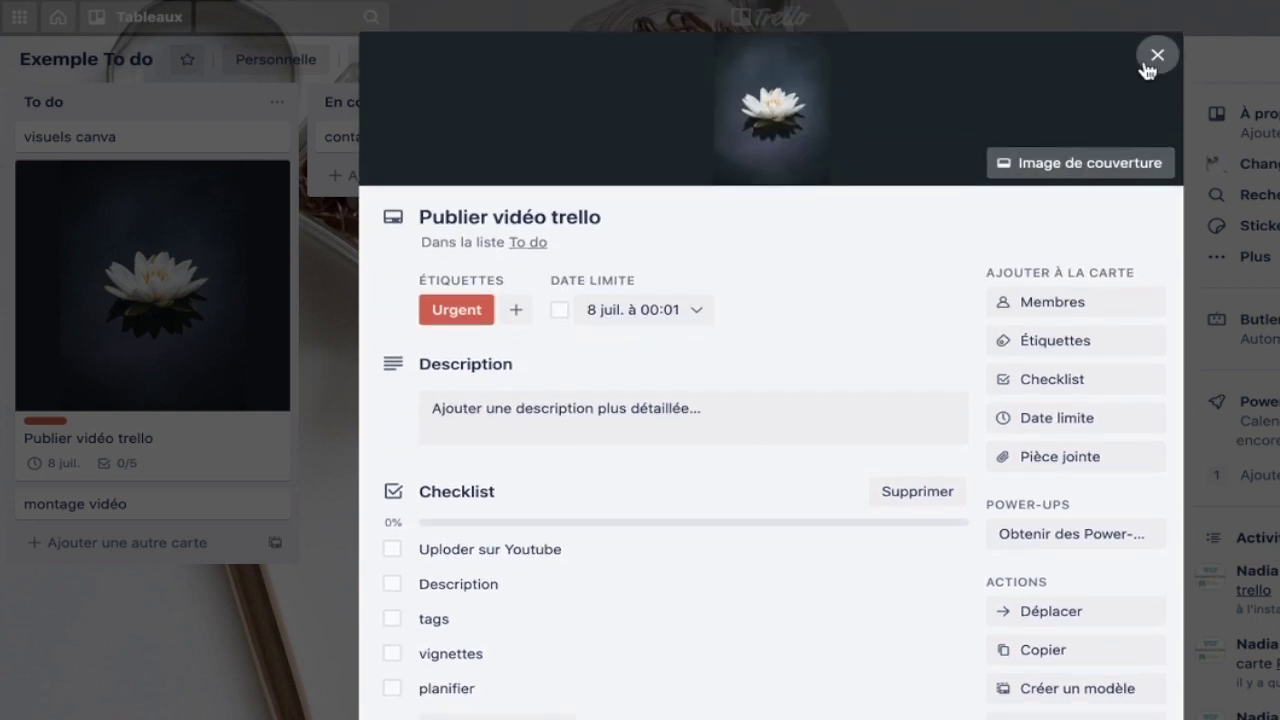
click(1157, 56)
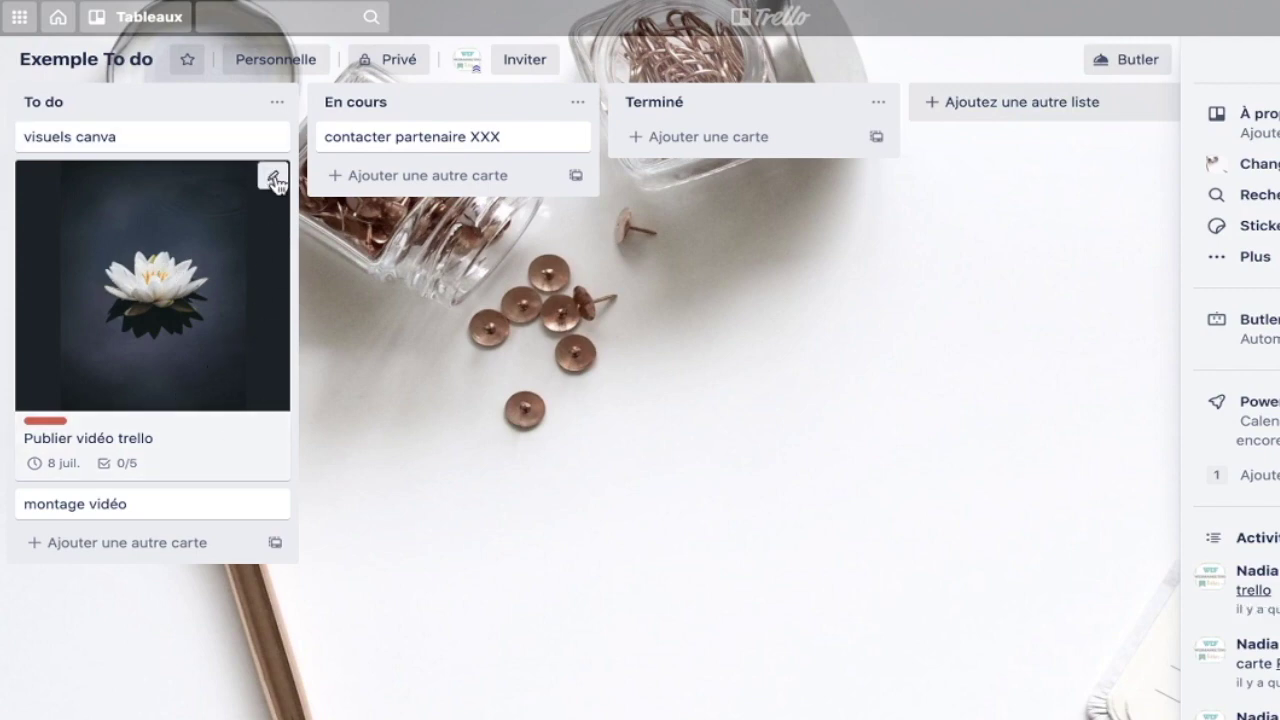
click(273, 178)
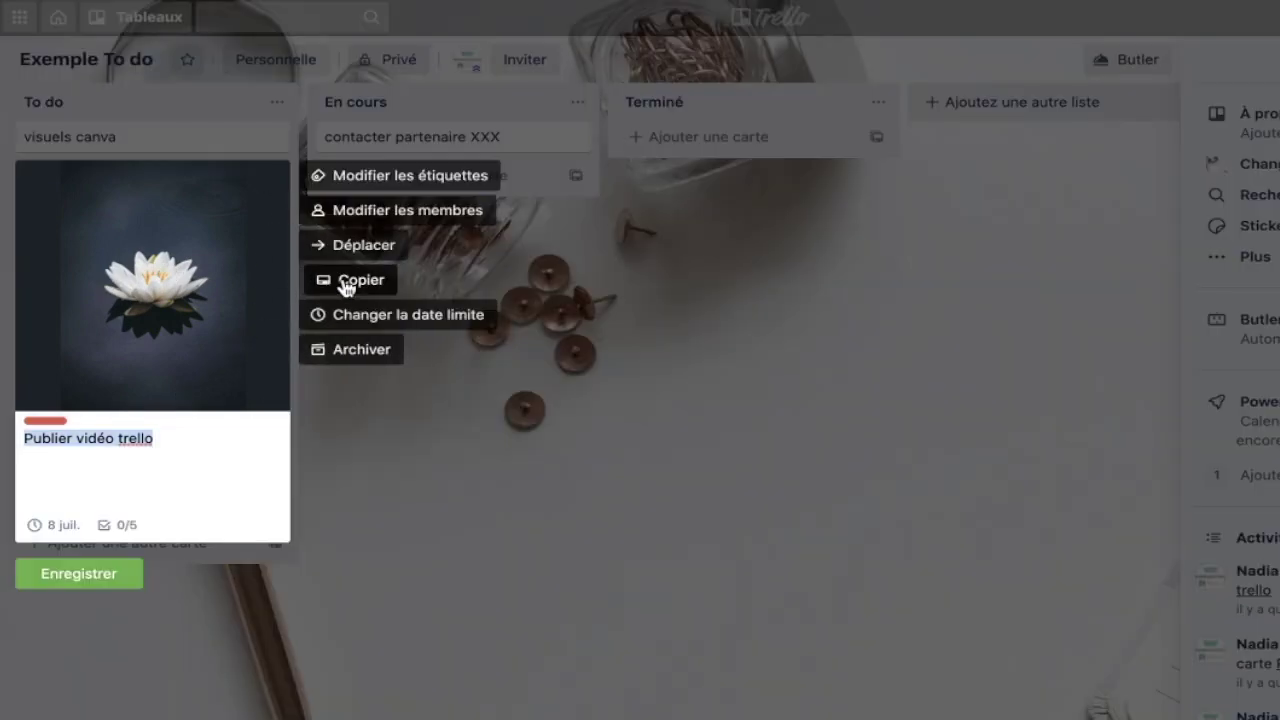
click(346, 285)
click(607, 322)
click(705, 350)
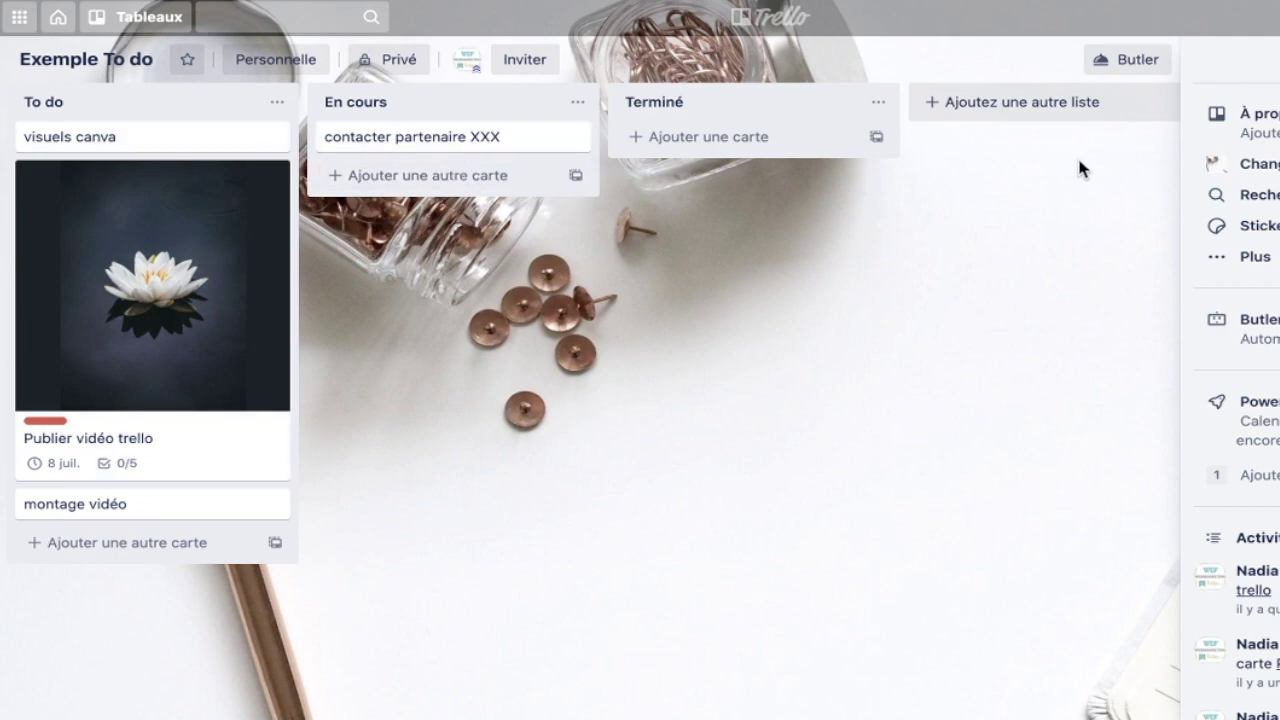
Reopen the "Publier vidéo trello" card, examine its label, due date and both checklists, and close it
click(170, 460)
click(1157, 55)
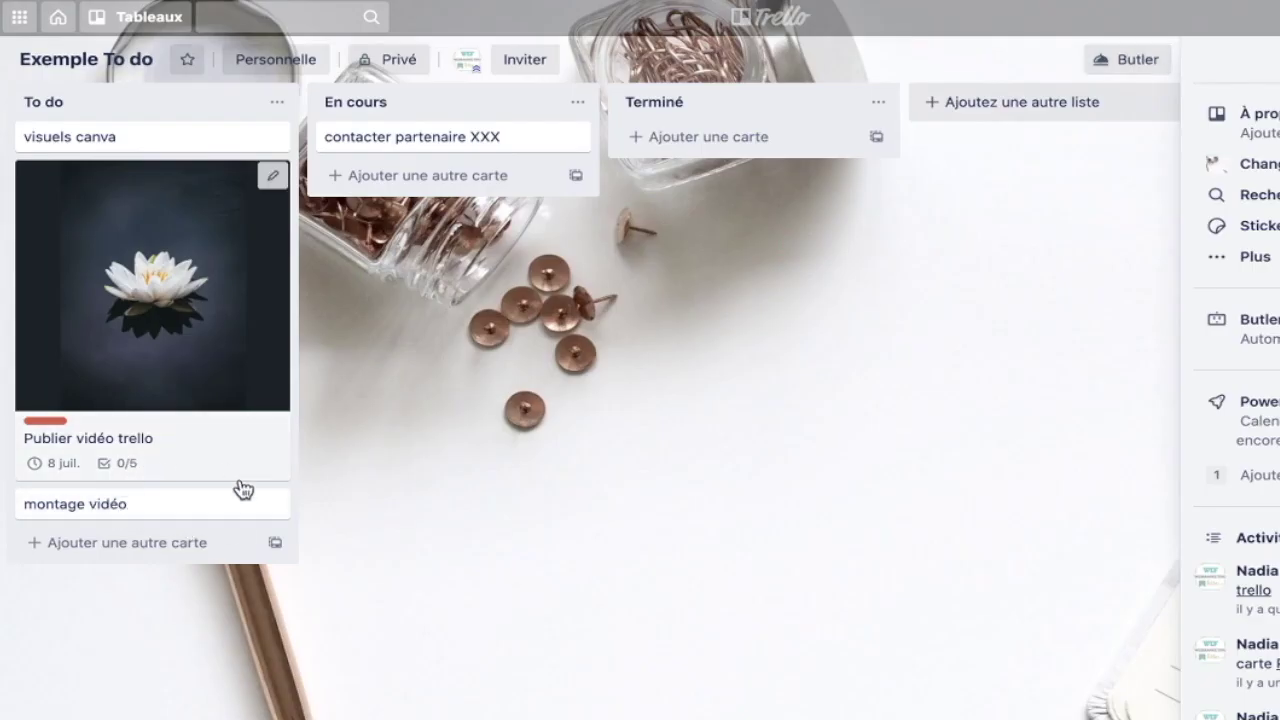
click(190, 463)
scroll(652, 526, down, 5)
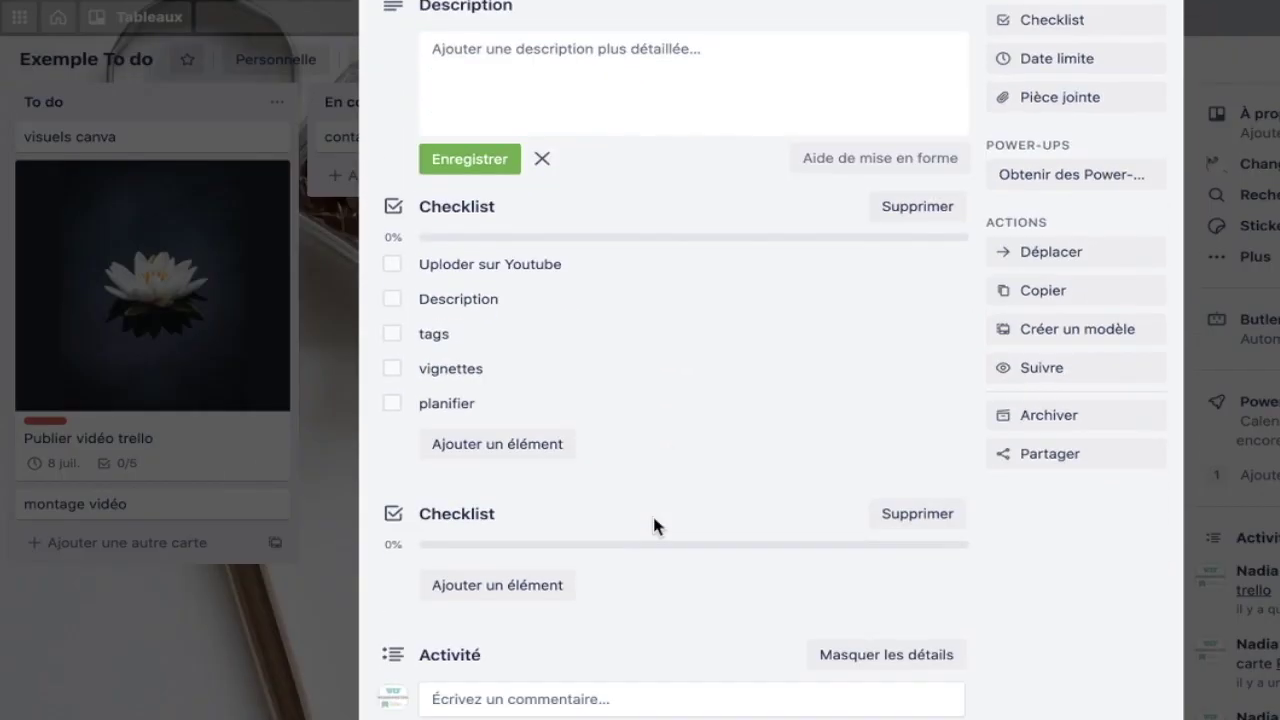
scroll(553, 411, up, 3)
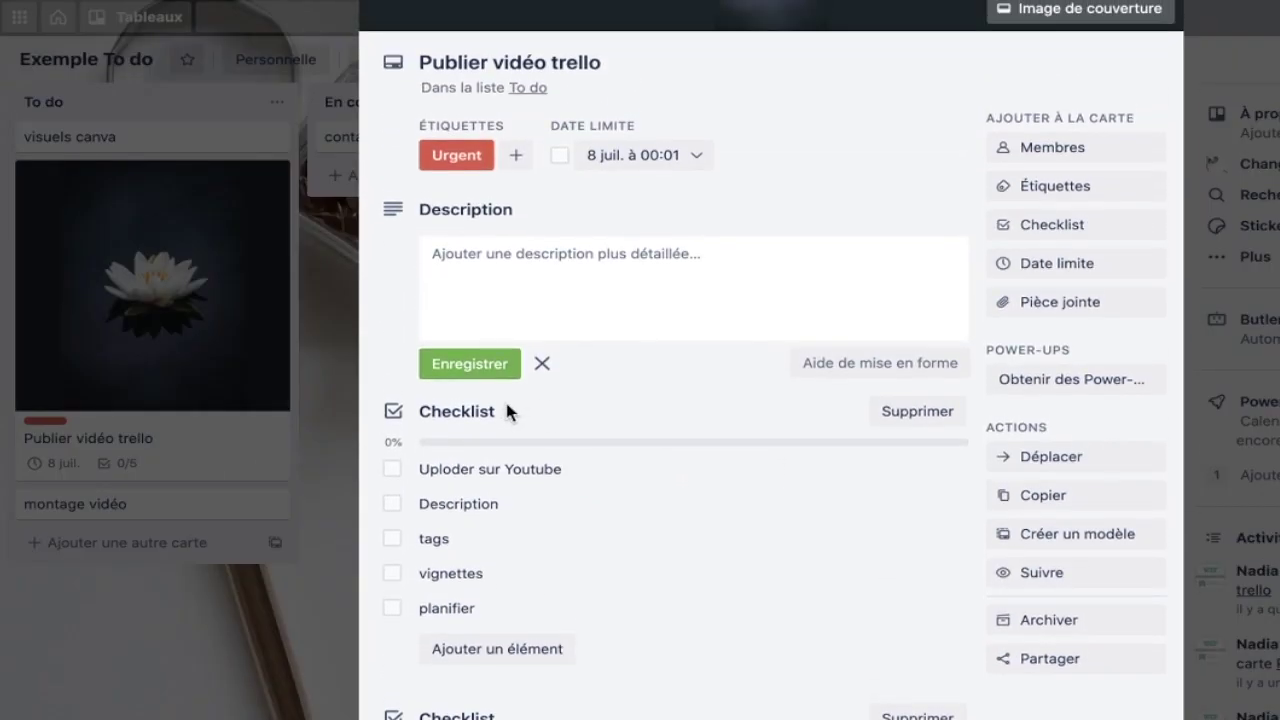
scroll(672, 531, down, 3)
scroll(660, 505, up, 1)
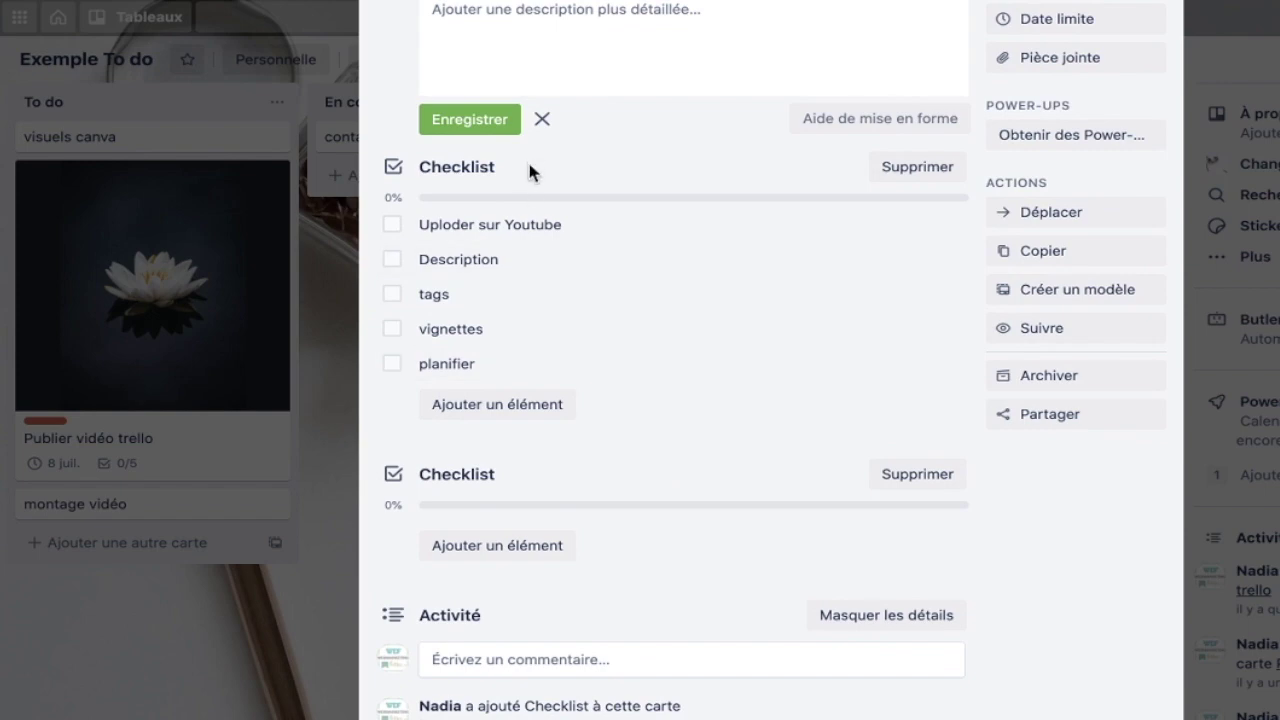
scroll(580, 660, up, 10)
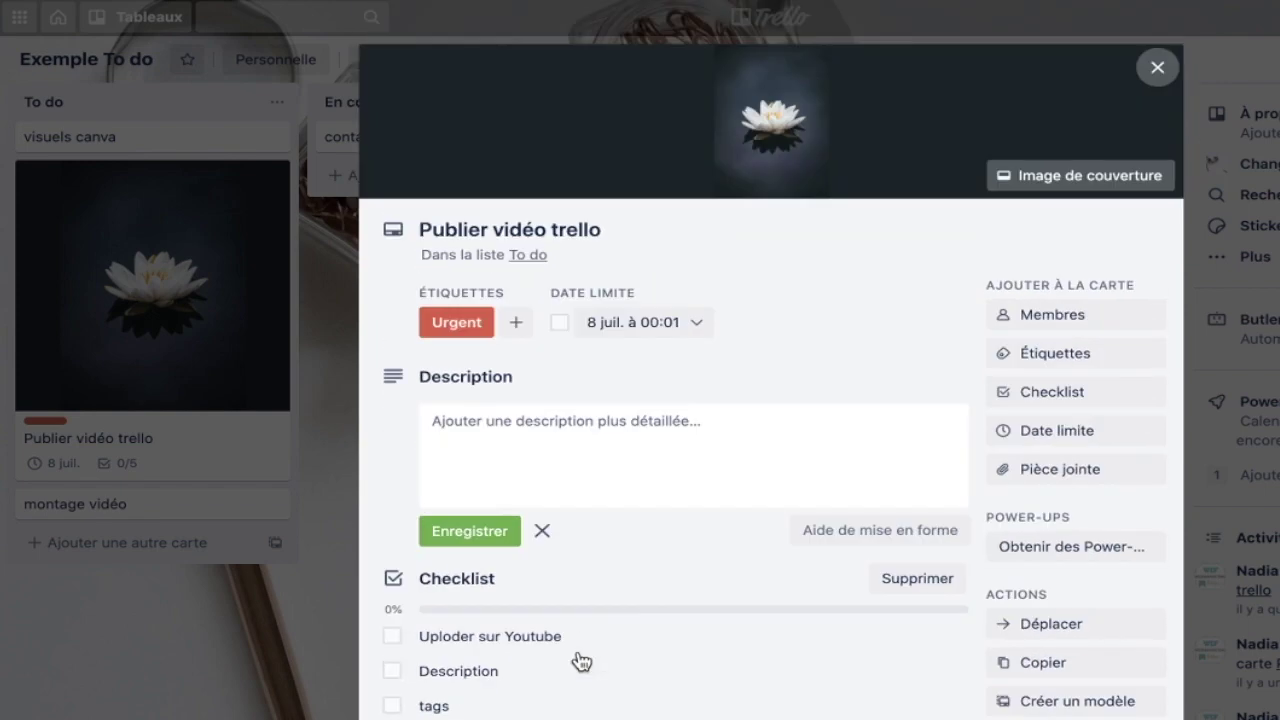
click(1154, 64)
click(253, 467)
click(1157, 67)
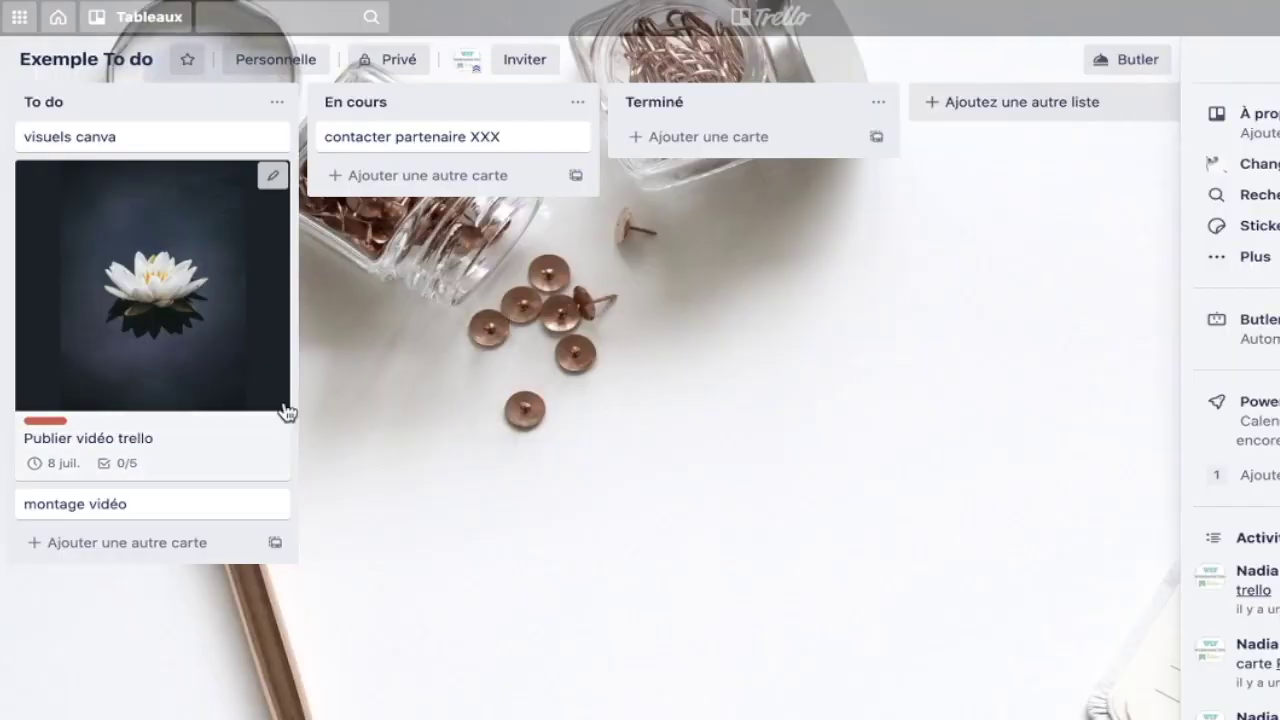
Try the options for keeping checklists and labels when copying the "Publier vidéo trello" card, and cancel the copy
click(273, 179)
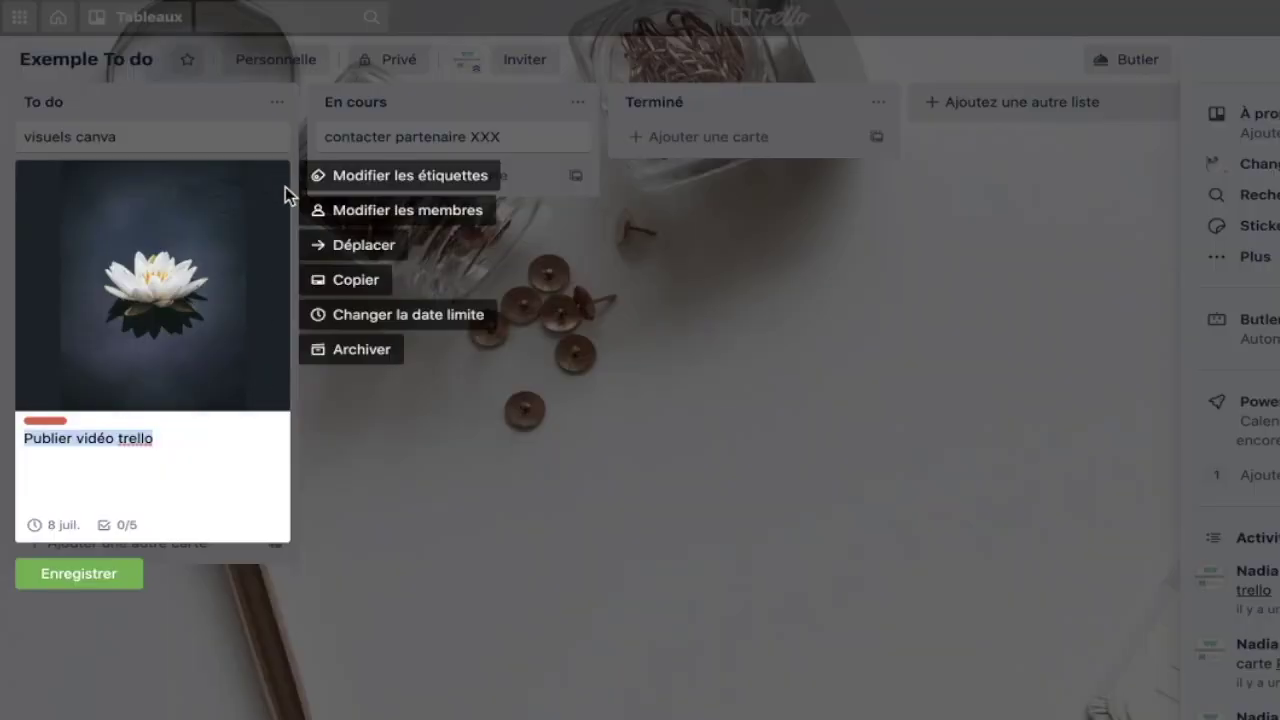
click(349, 280)
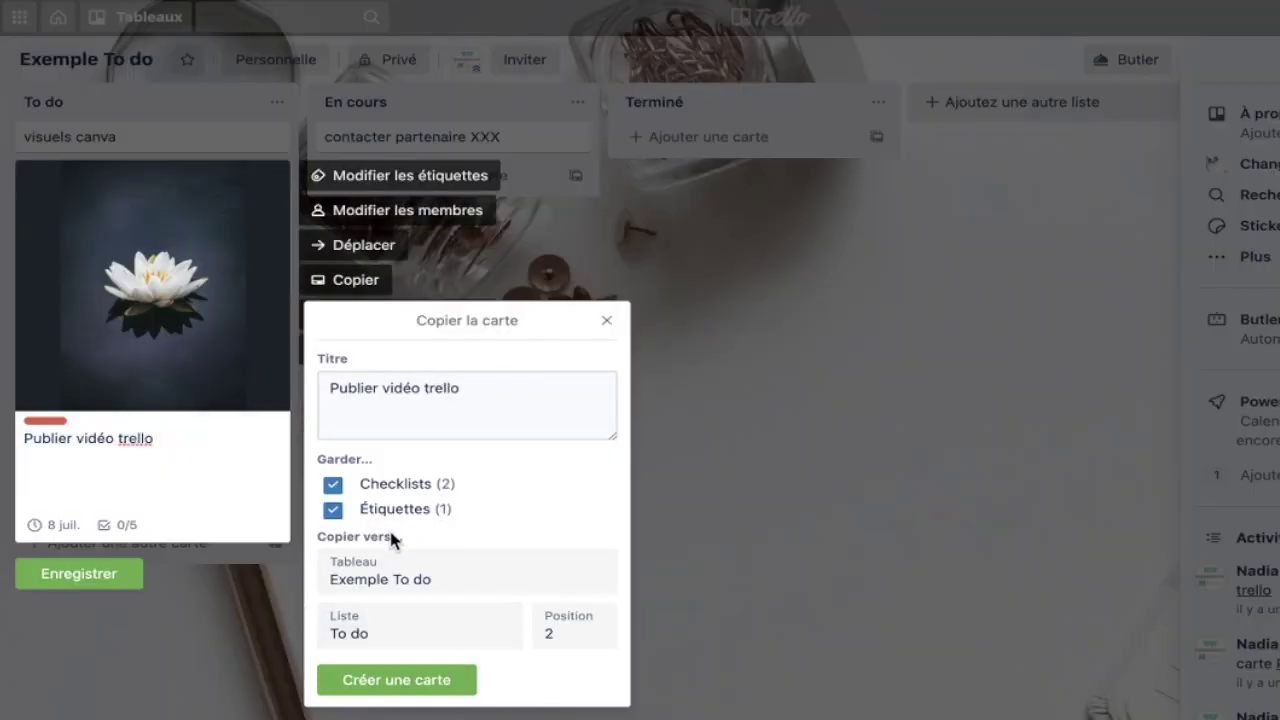
click(338, 487)
click(334, 509)
click(334, 486)
click(334, 510)
click(606, 320)
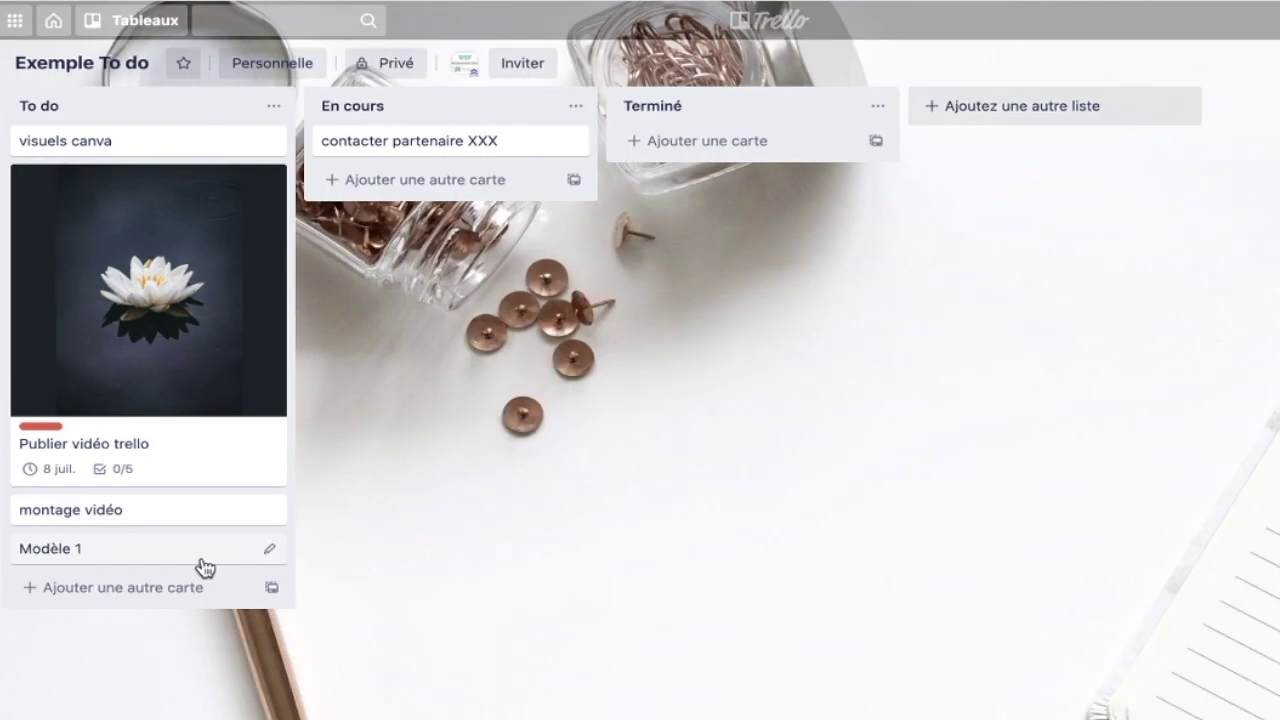
Create a new card template titled "Modèle 1" in the To do list
click(270, 551)
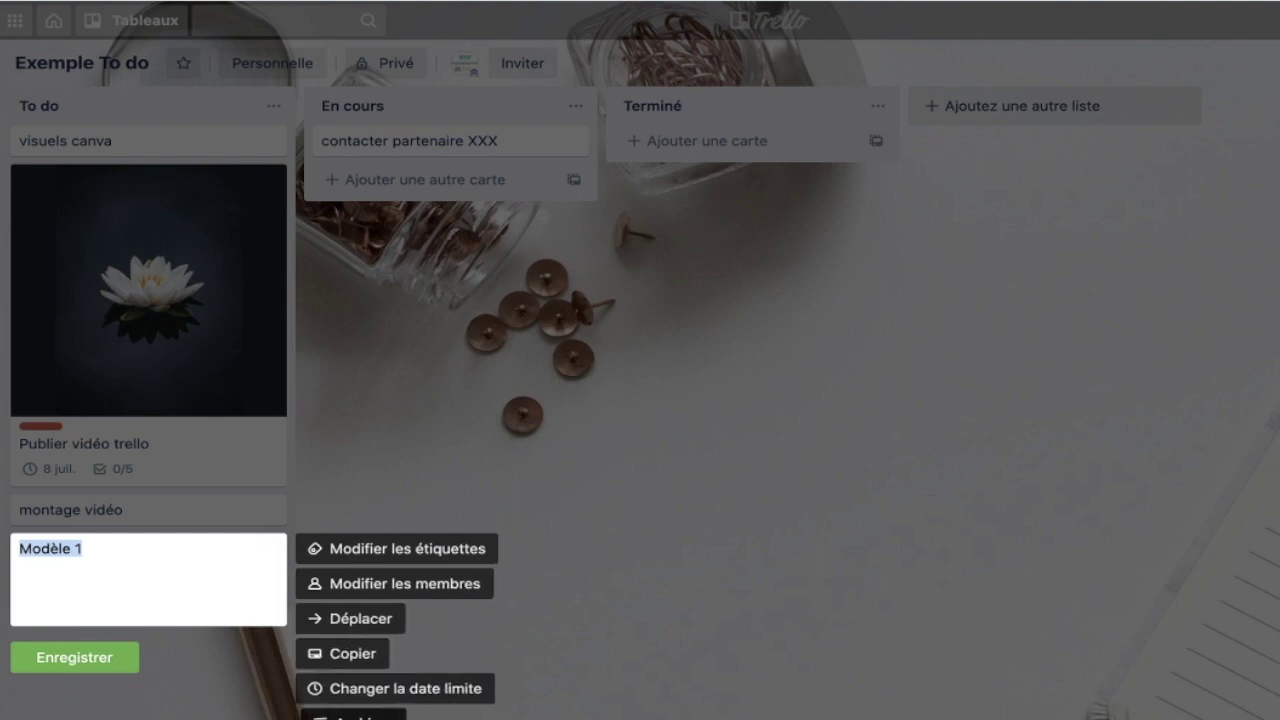
click(600, 660)
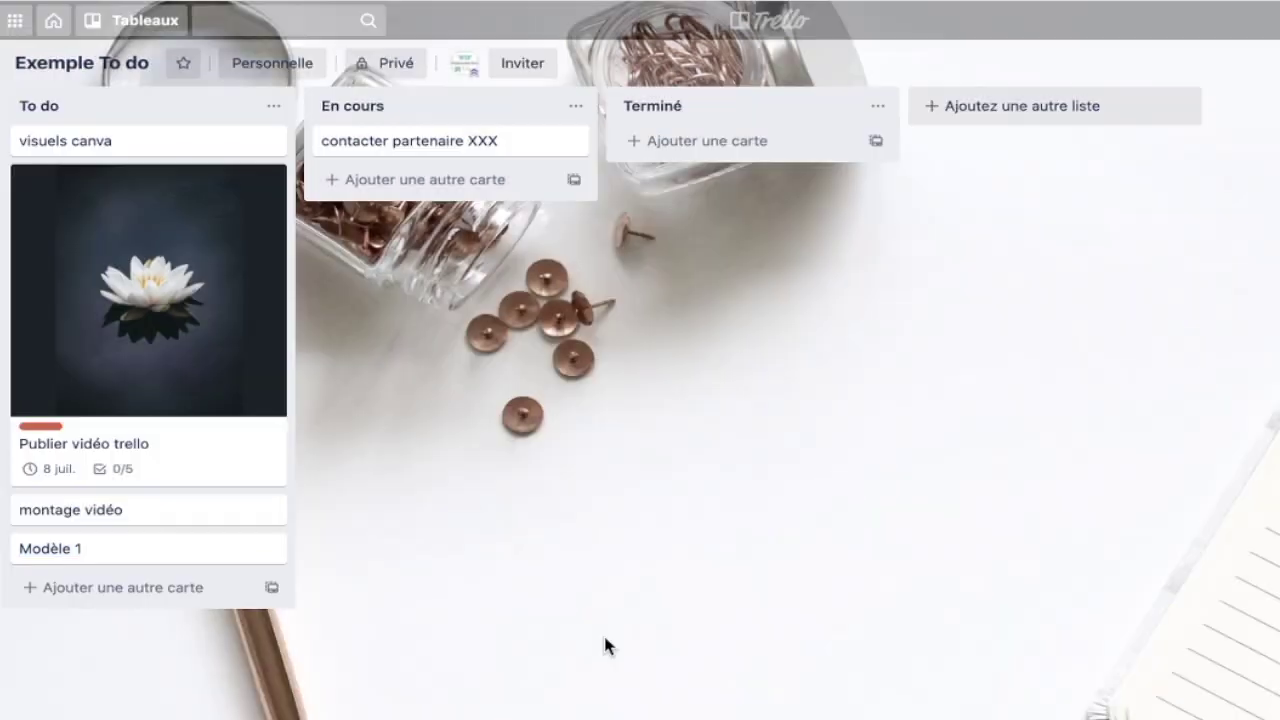
click(272, 588)
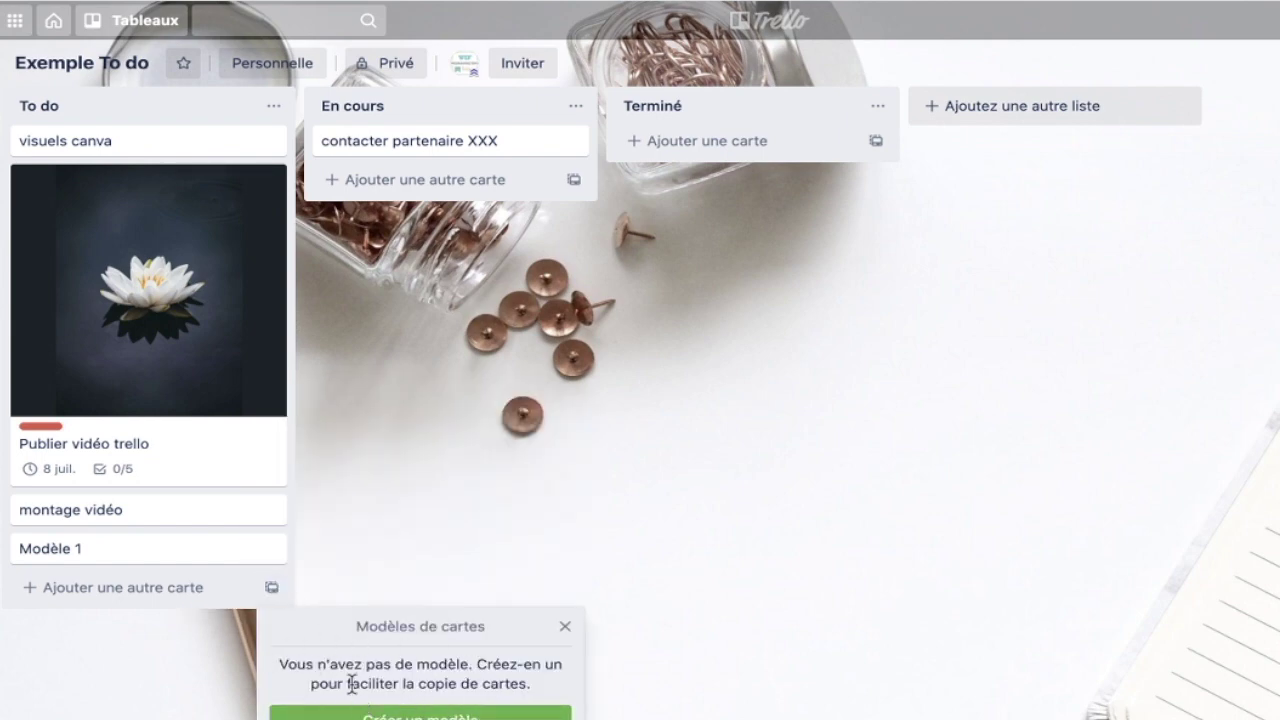
click(440, 714)
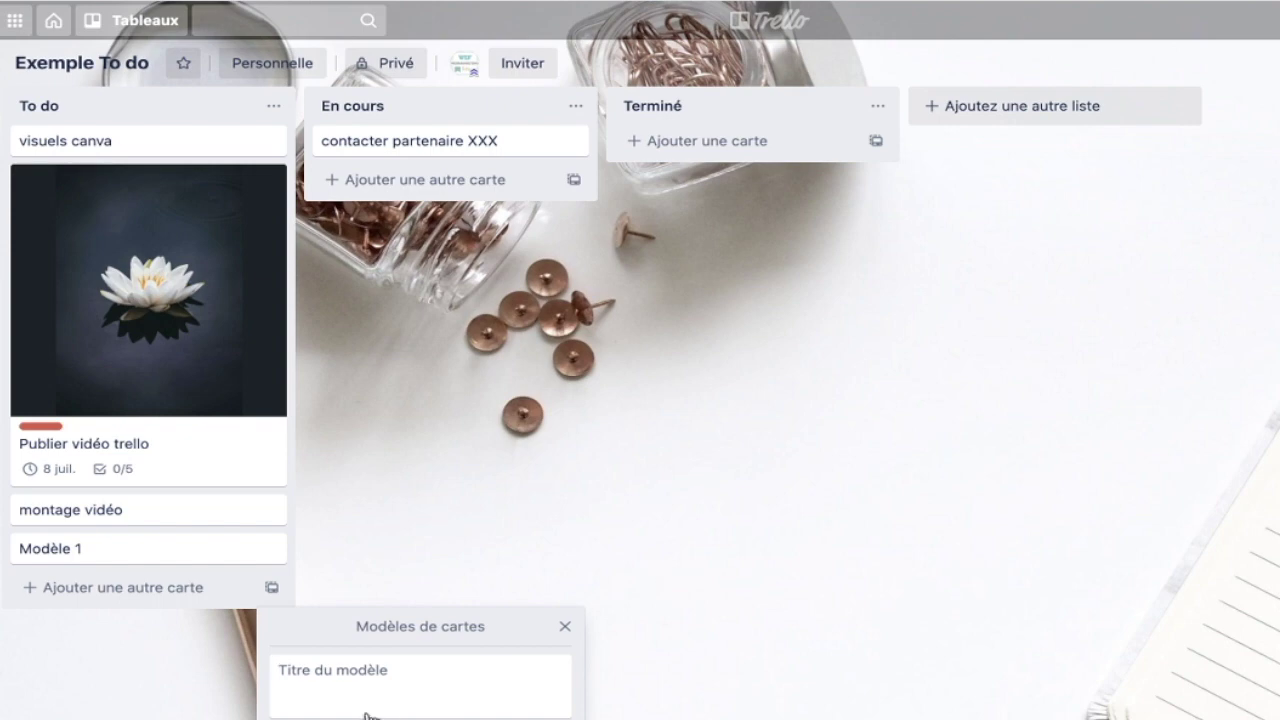
text(Mod)
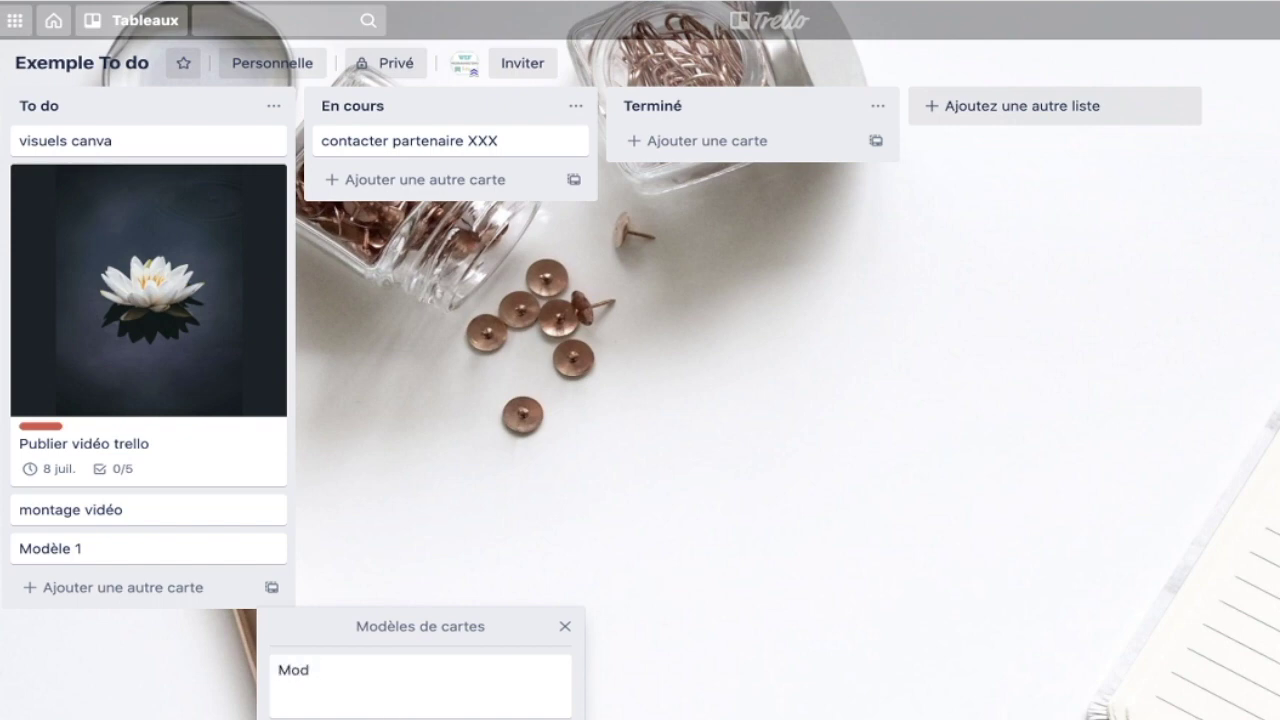
text(èle 1)
key(Return)
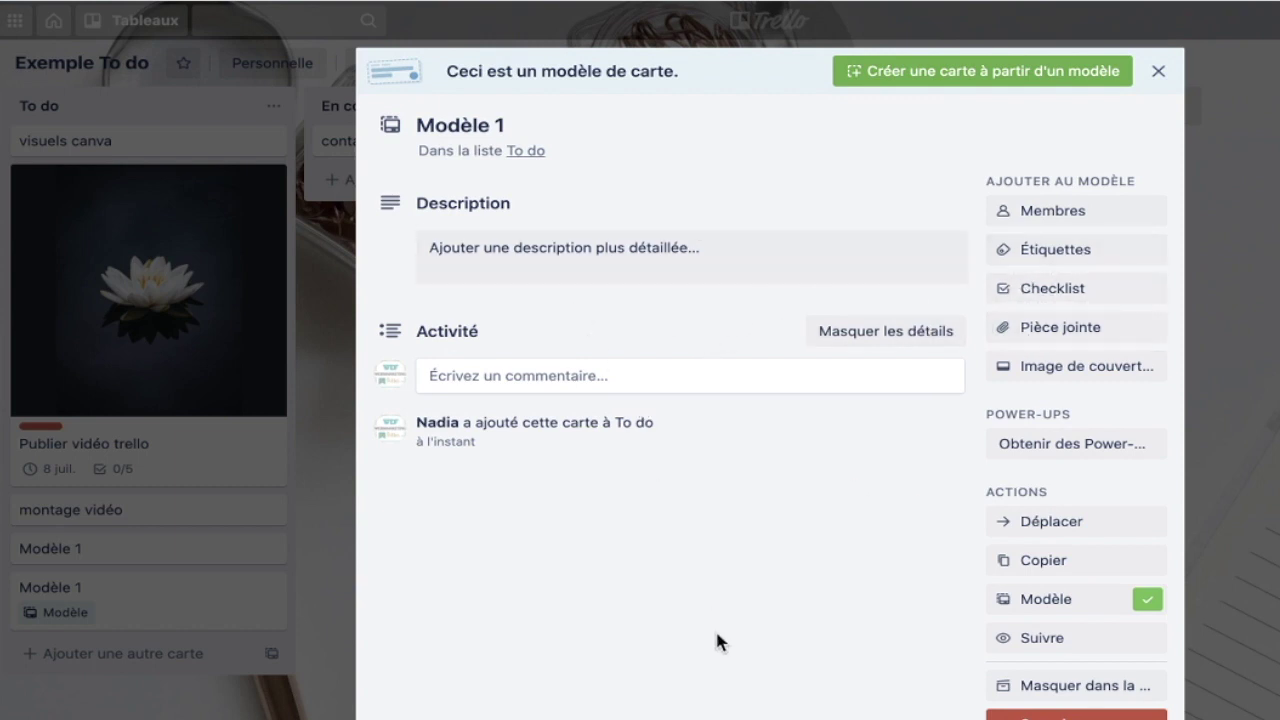
Create a card from the "Modèle 1" template in the To do list, keeping its title, and close it
click(947, 89)
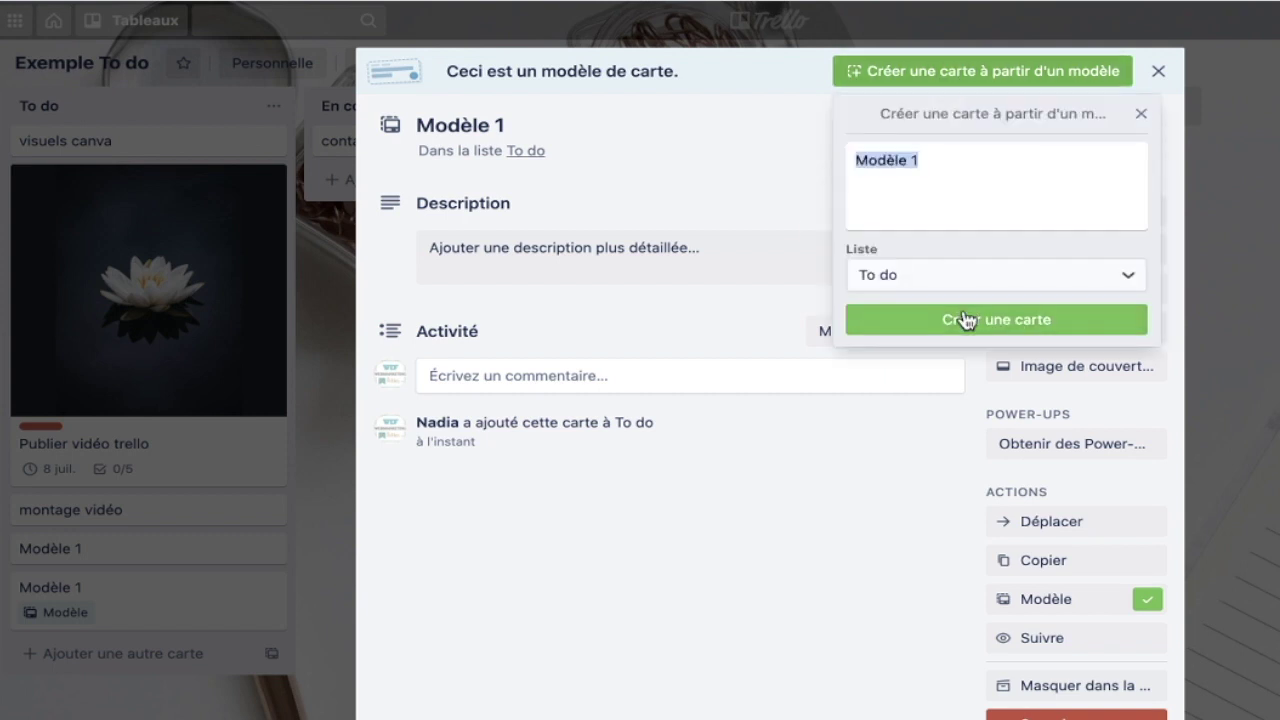
click(952, 278)
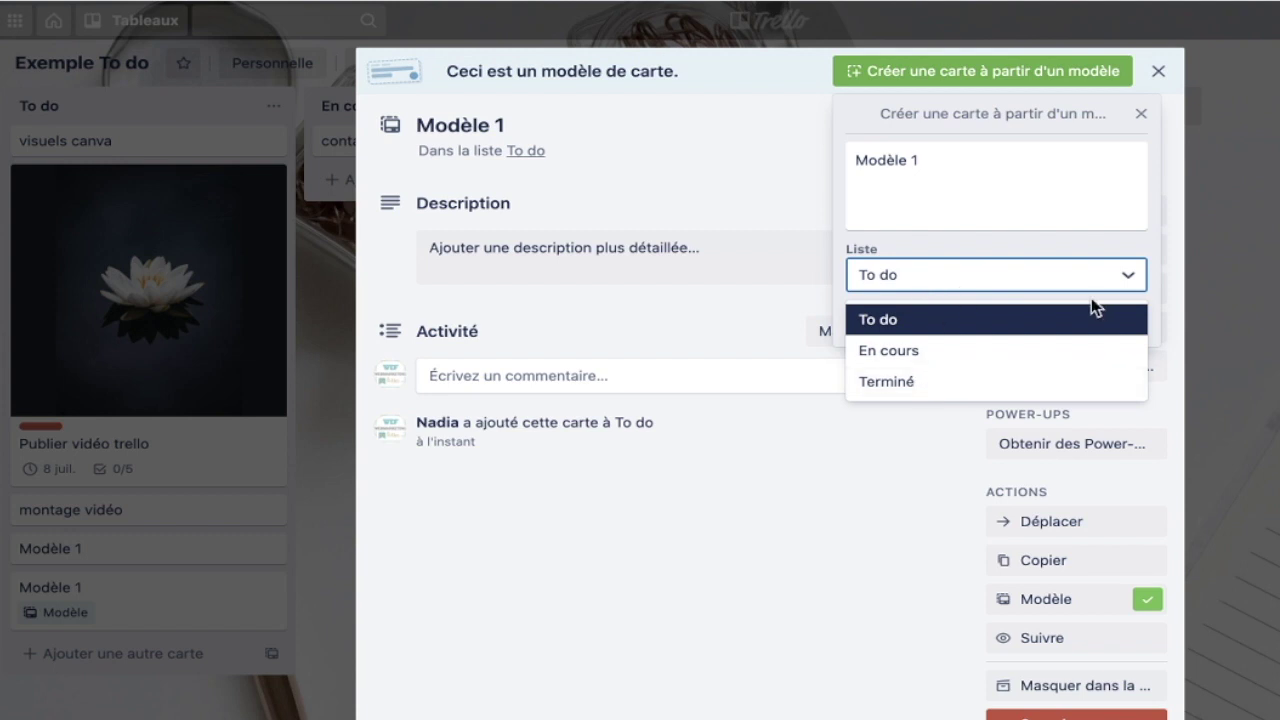
click(1186, 262)
click(1106, 70)
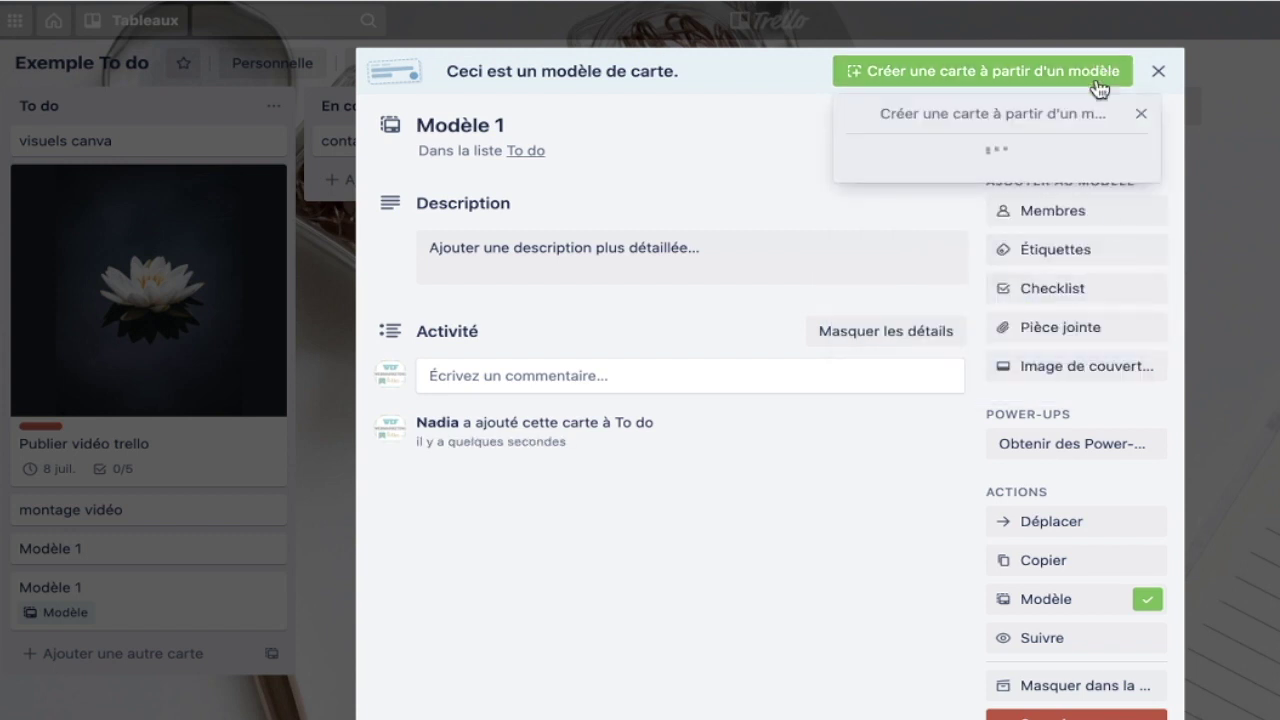
click(1006, 326)
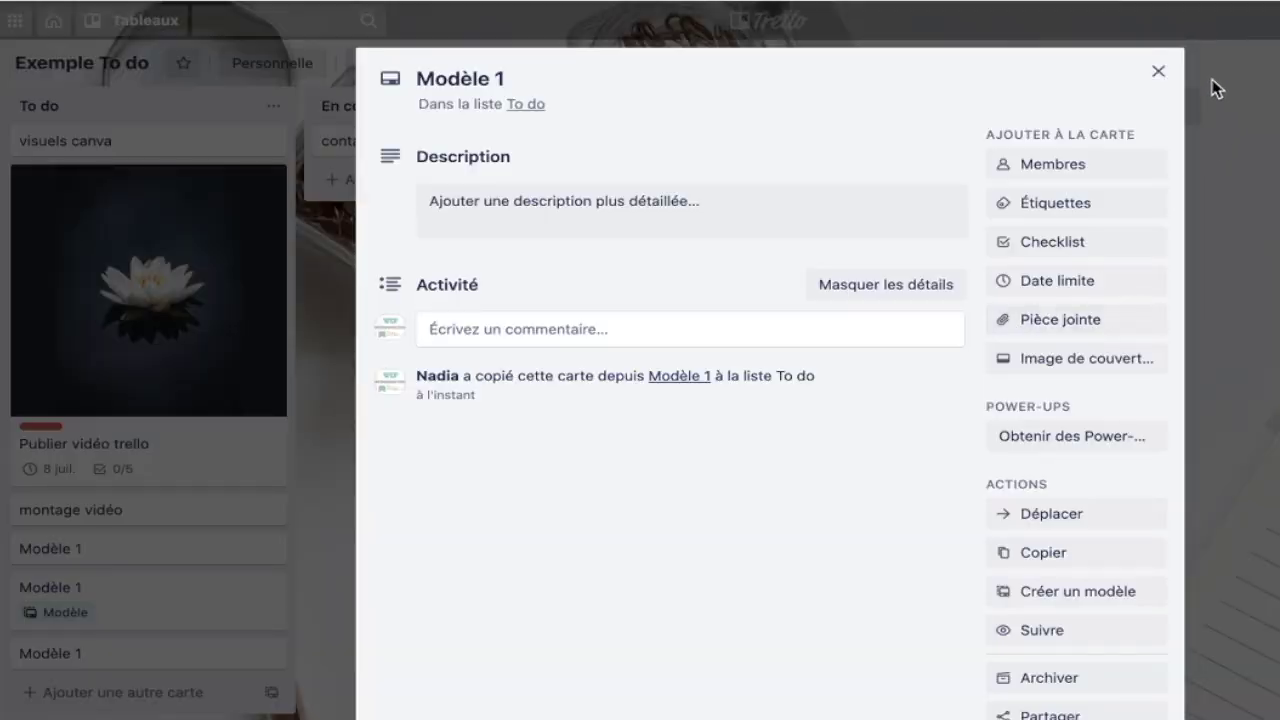
click(1158, 72)
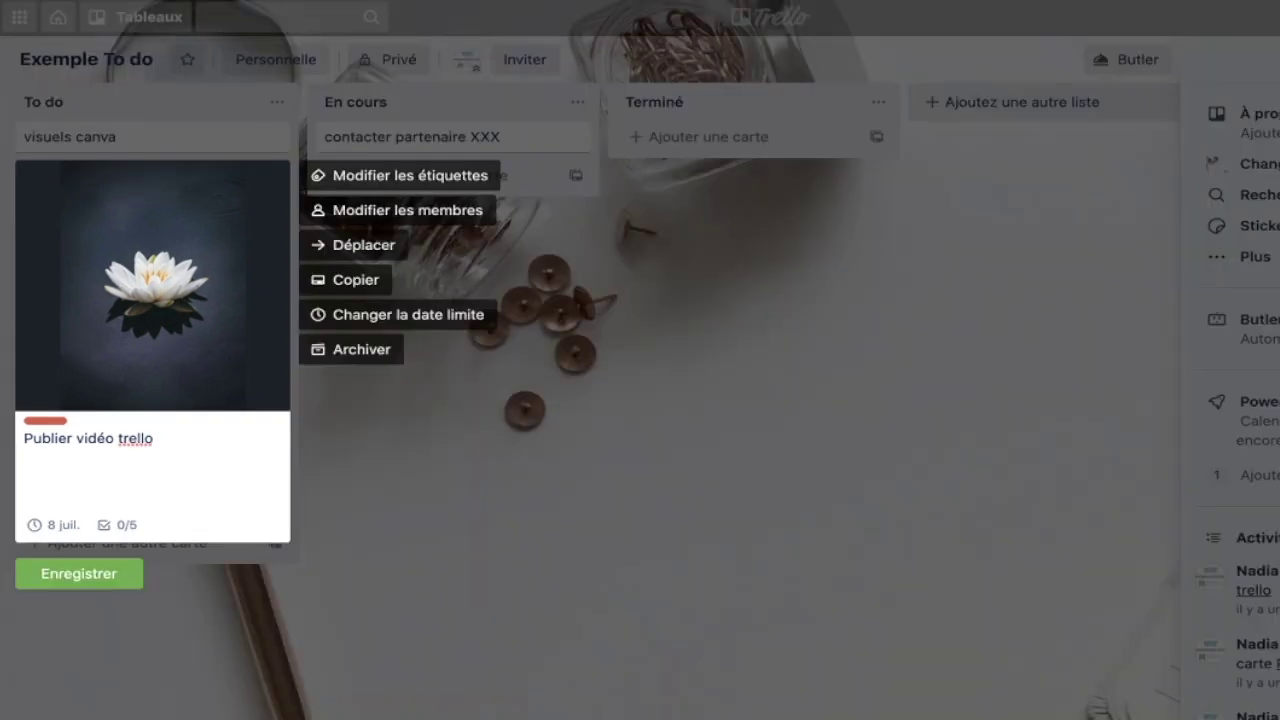
click(1150, 262)
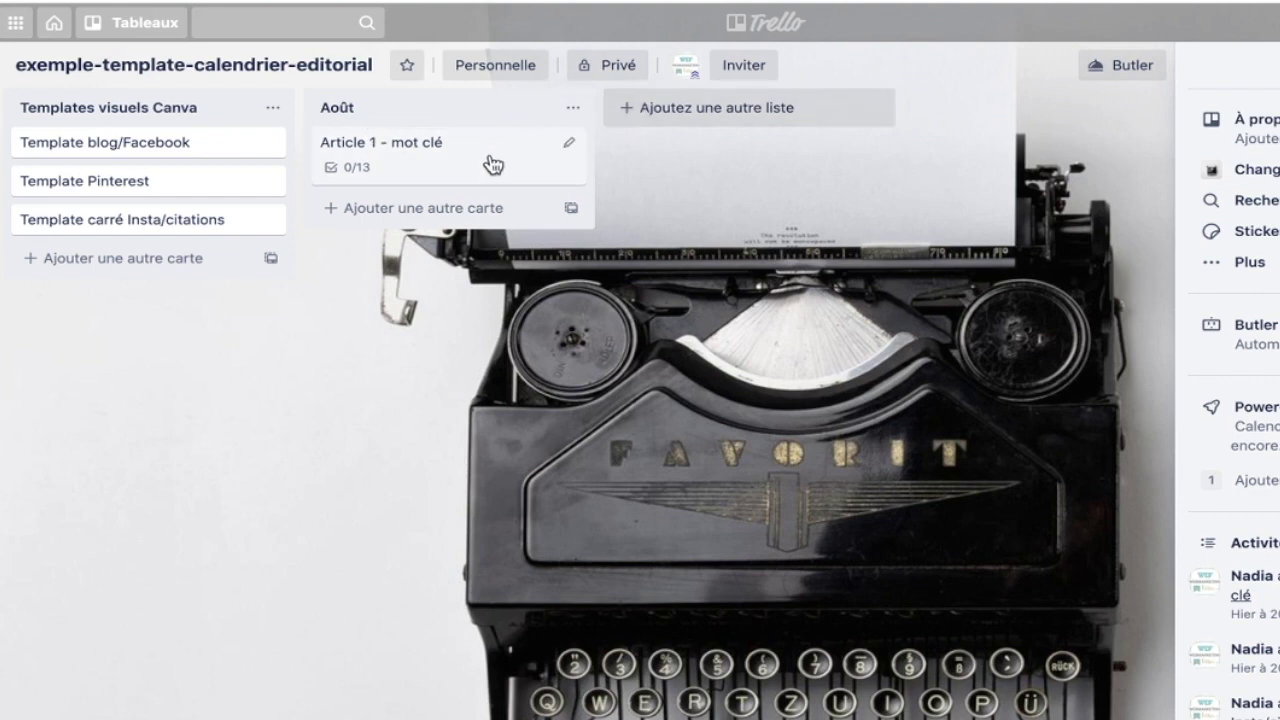
Add the lists "Septembre", "Octobre", "Novembre" and "Décembre" to the exemple-template-calendrier-editorial board
click(721, 104)
text(Septembre)
key(Return)
text(Octobre)
key(Return)
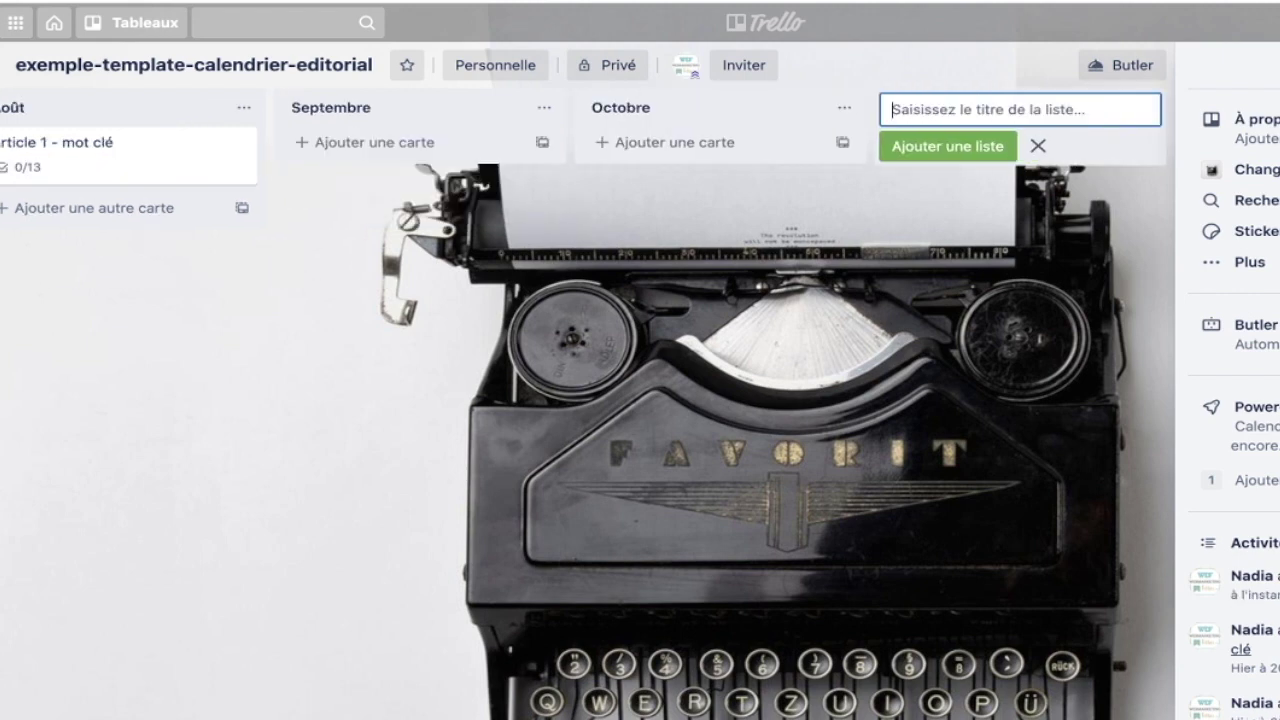
text(Novembre)
key(Return)
text(Décembre)
key(Return)
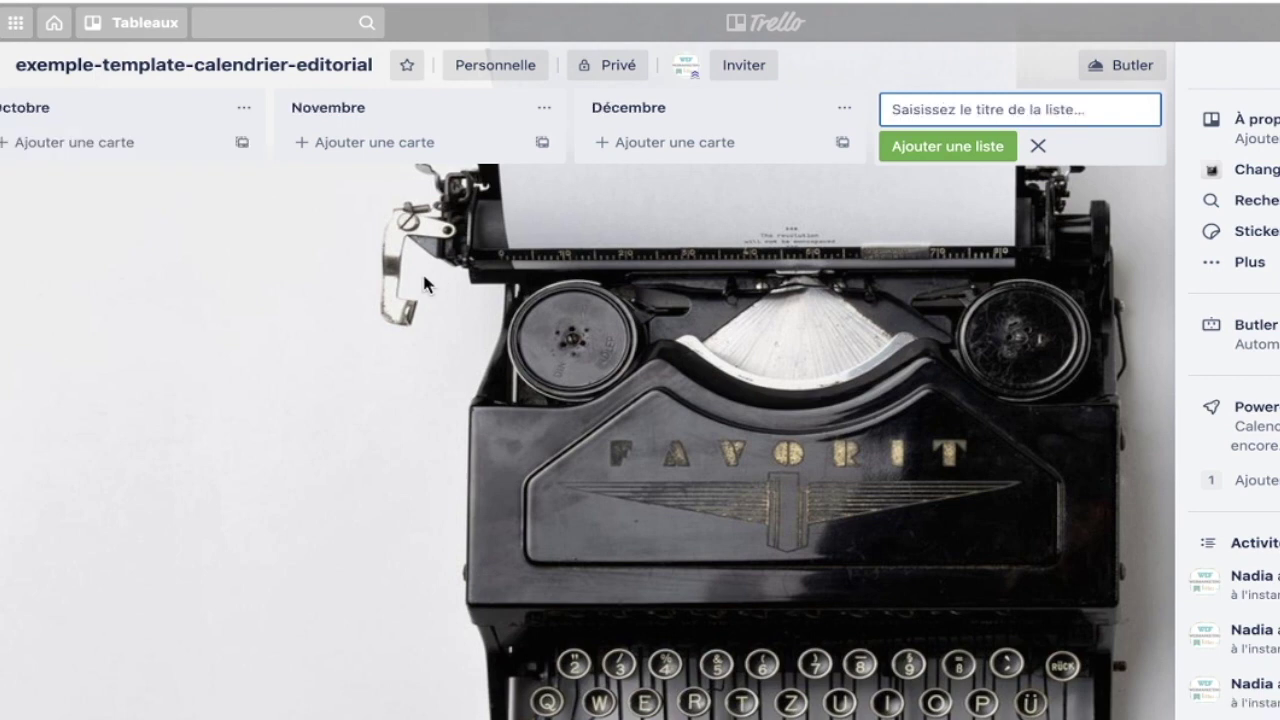
scroll(423, 275, left, 9)
scroll(738, 307, right, 3)
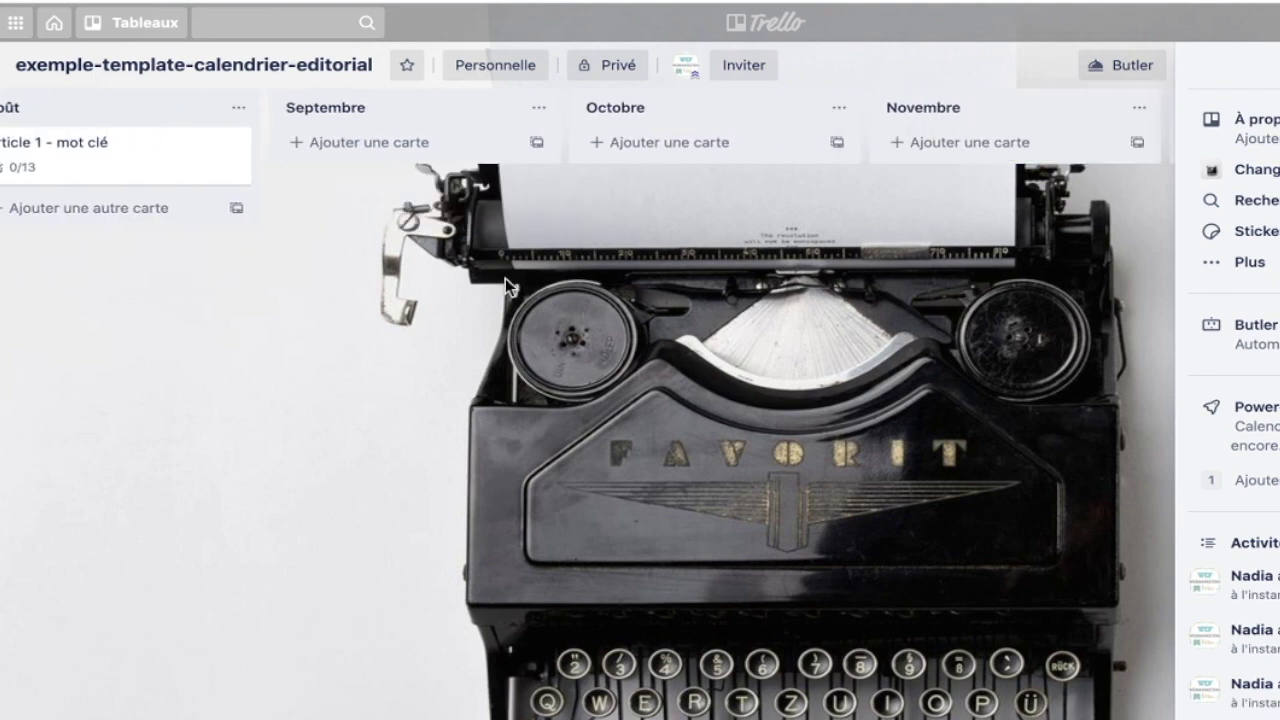
Examine the checklist of the "Article 1 - mot clé" card in the Août list, from "Mot clé principal" to "Newsletter", and close the card
scroll(488, 323, left, 3)
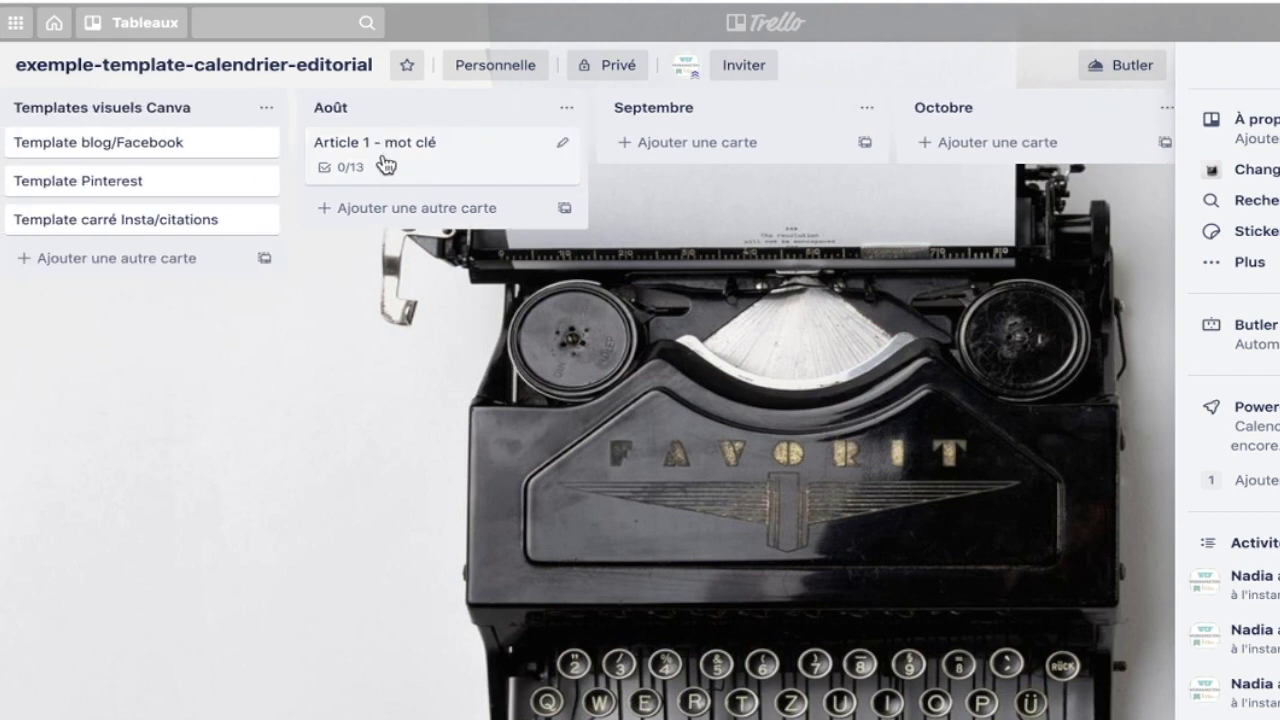
click(487, 154)
scroll(650, 430, down, 3)
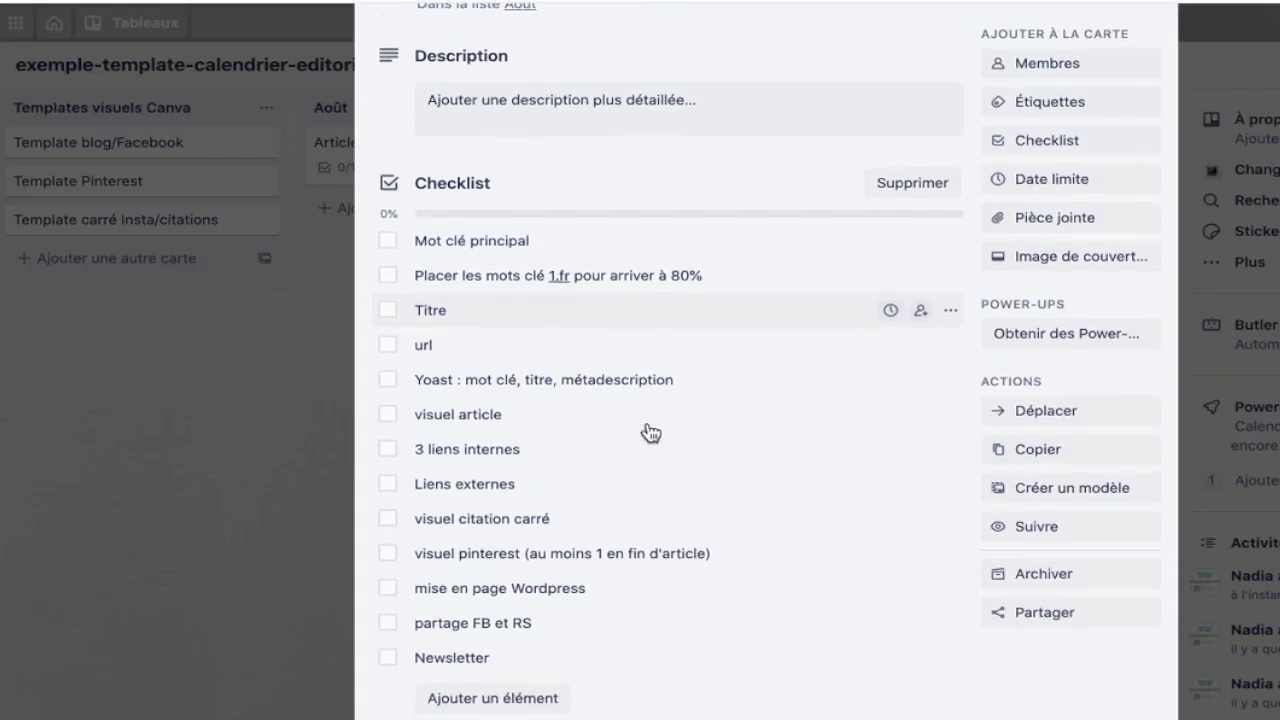
scroll(649, 425, up, 3)
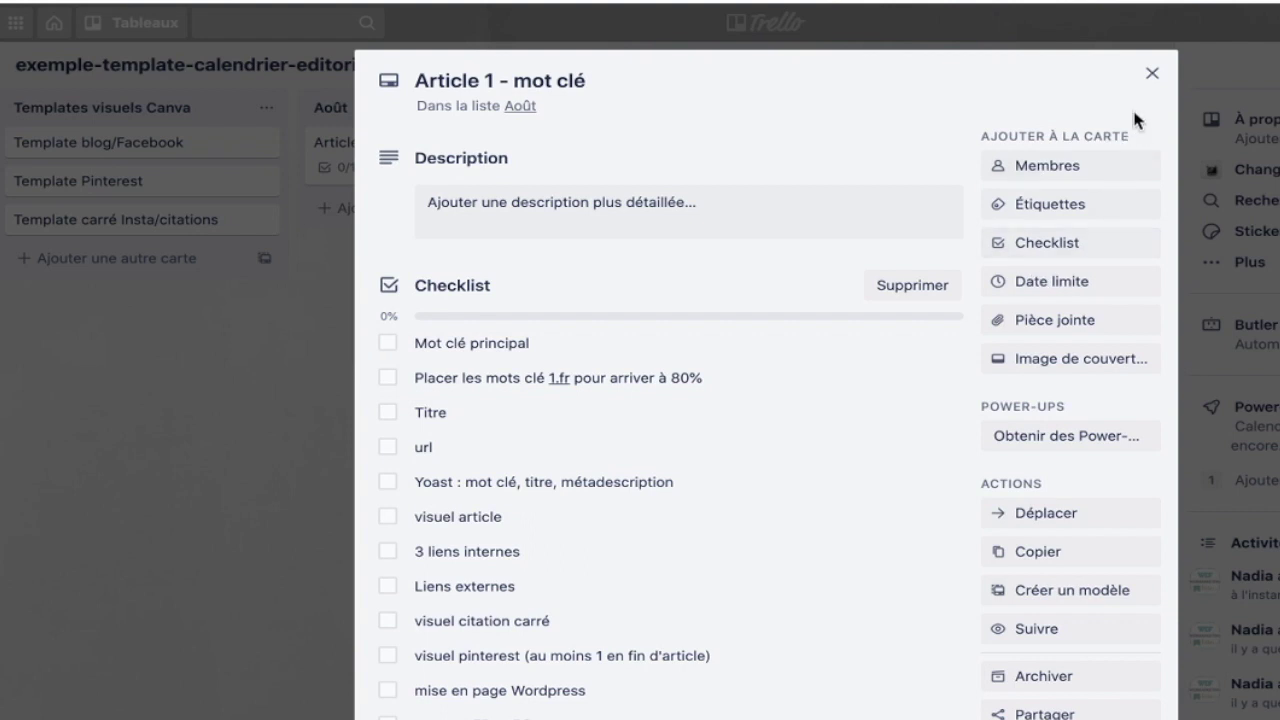
scroll(746, 449, down, 1)
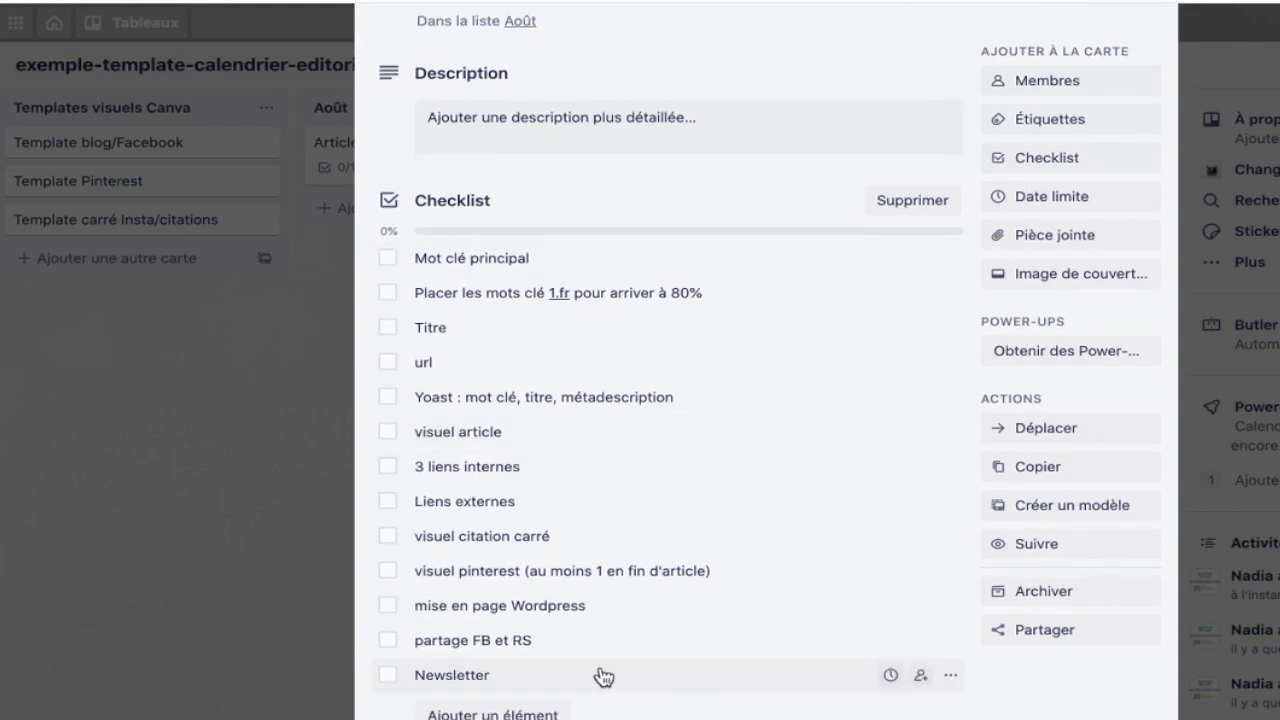
scroll(500, 283, up, 1)
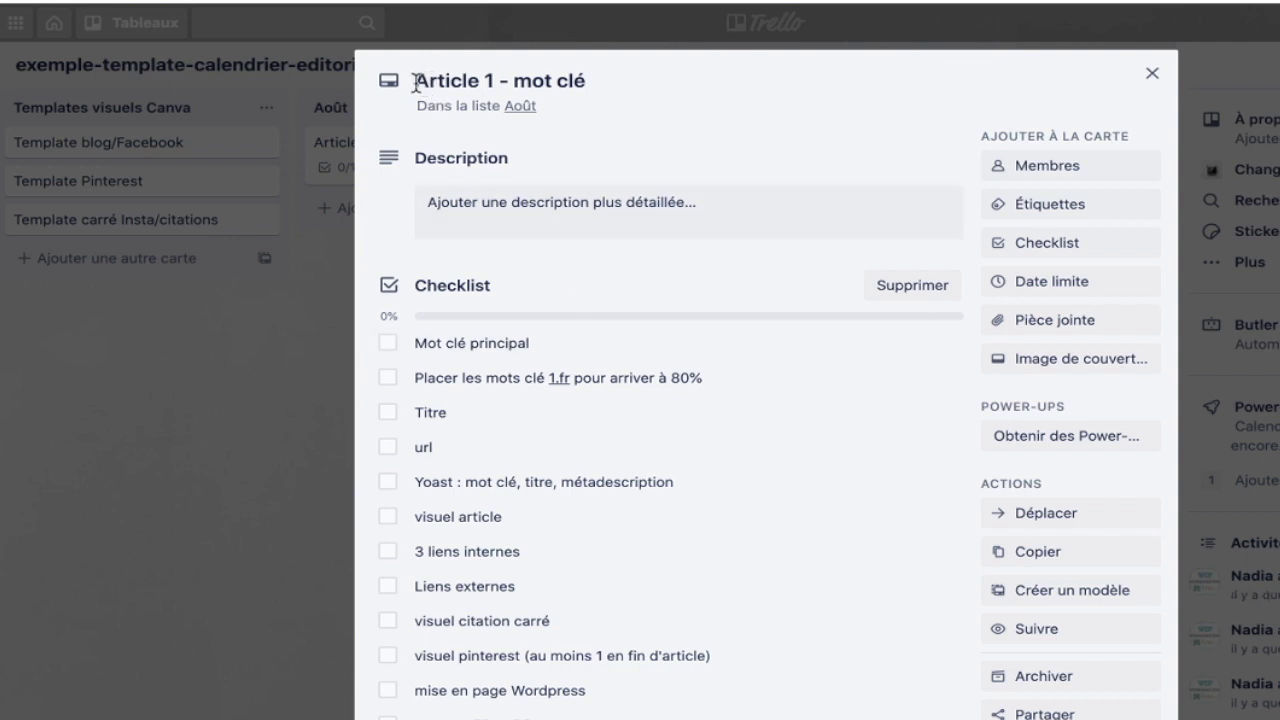
click(1151, 73)
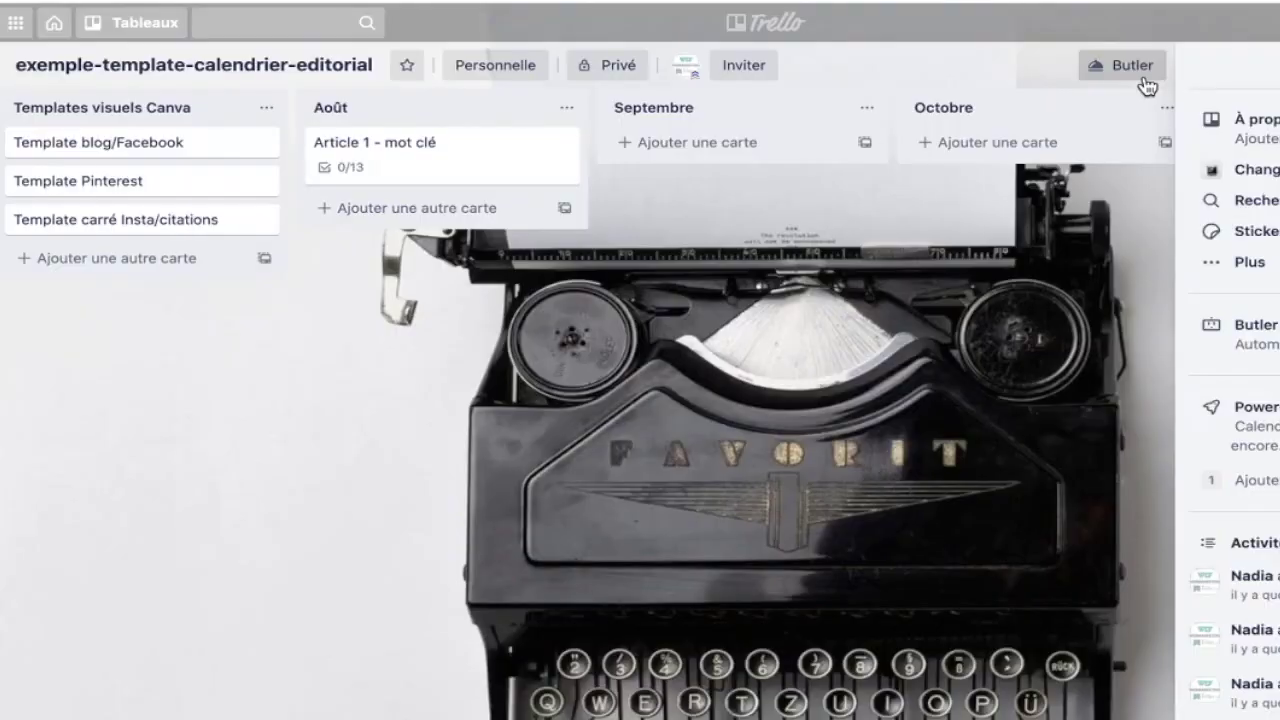
click(400, 212)
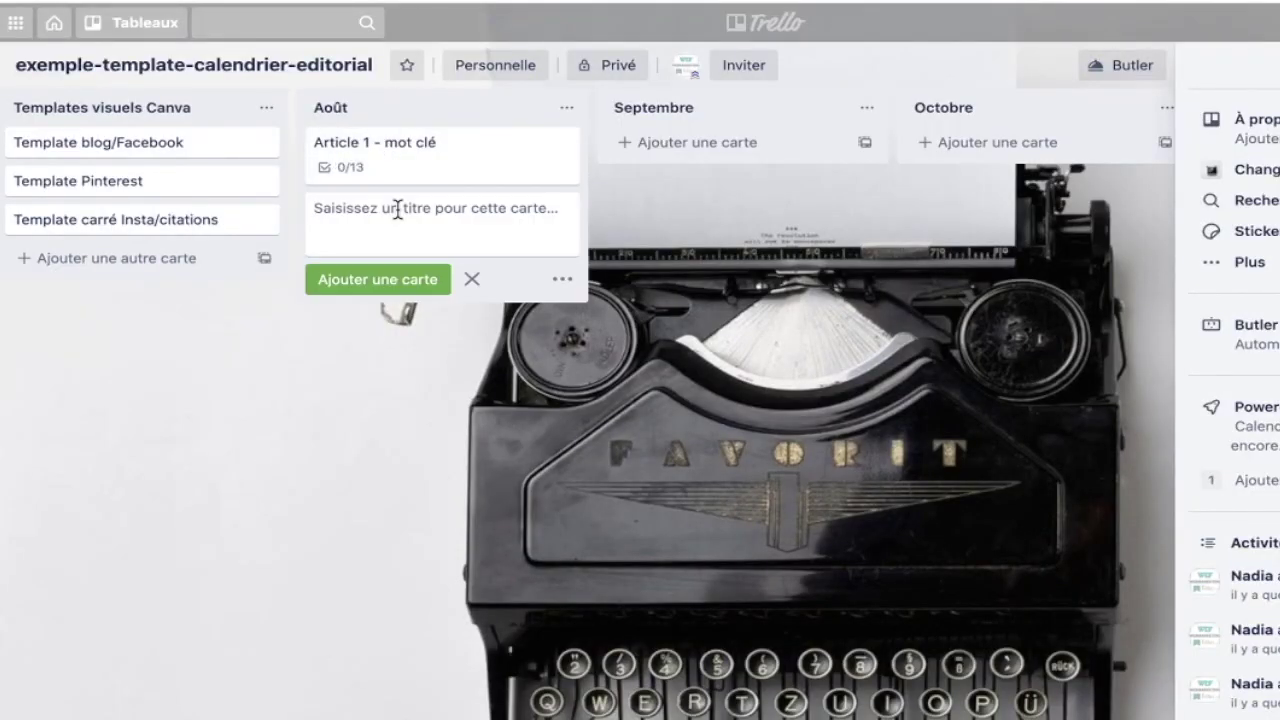
click(502, 468)
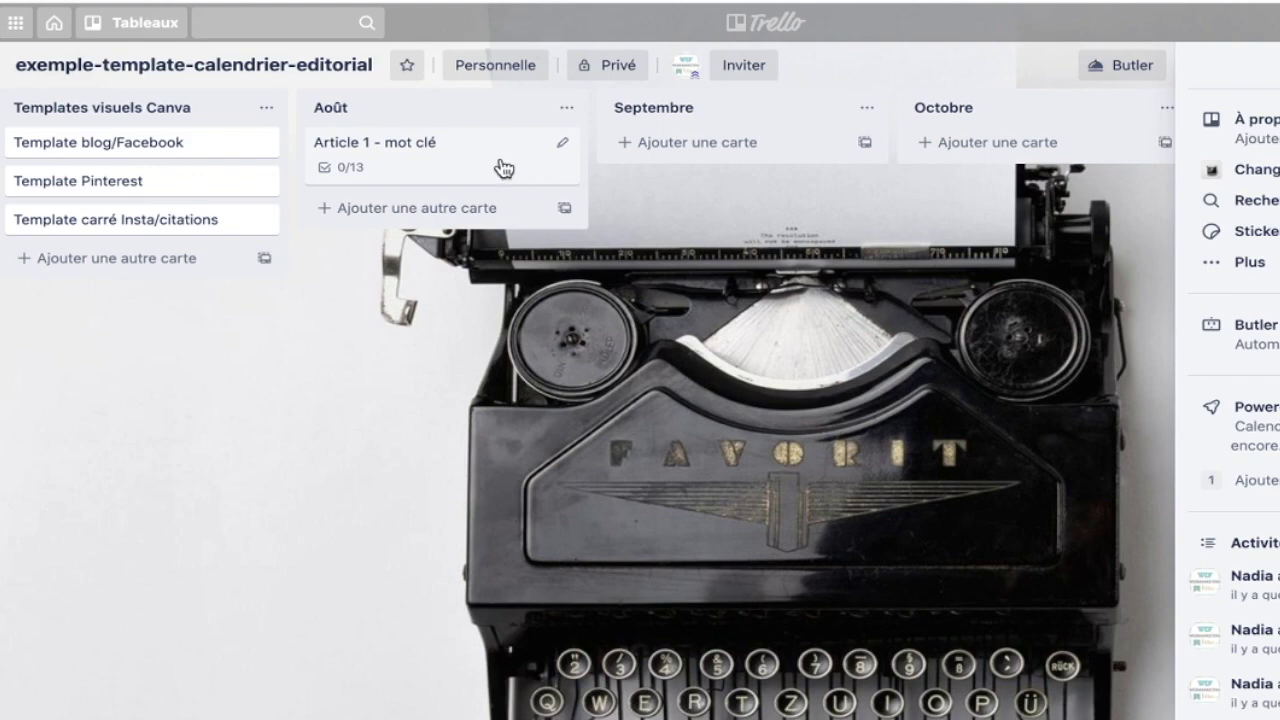
click(376, 180)
scroll(563, 451, down, 2)
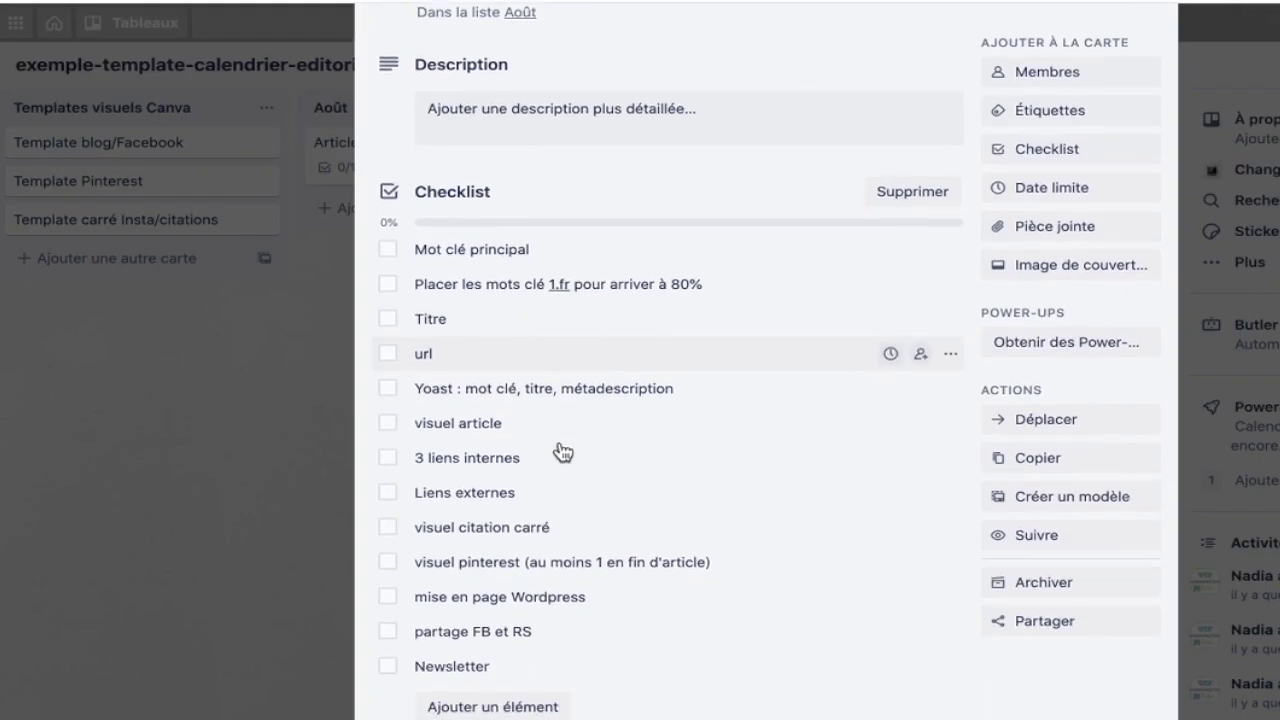
scroll(643, 414, up, 2)
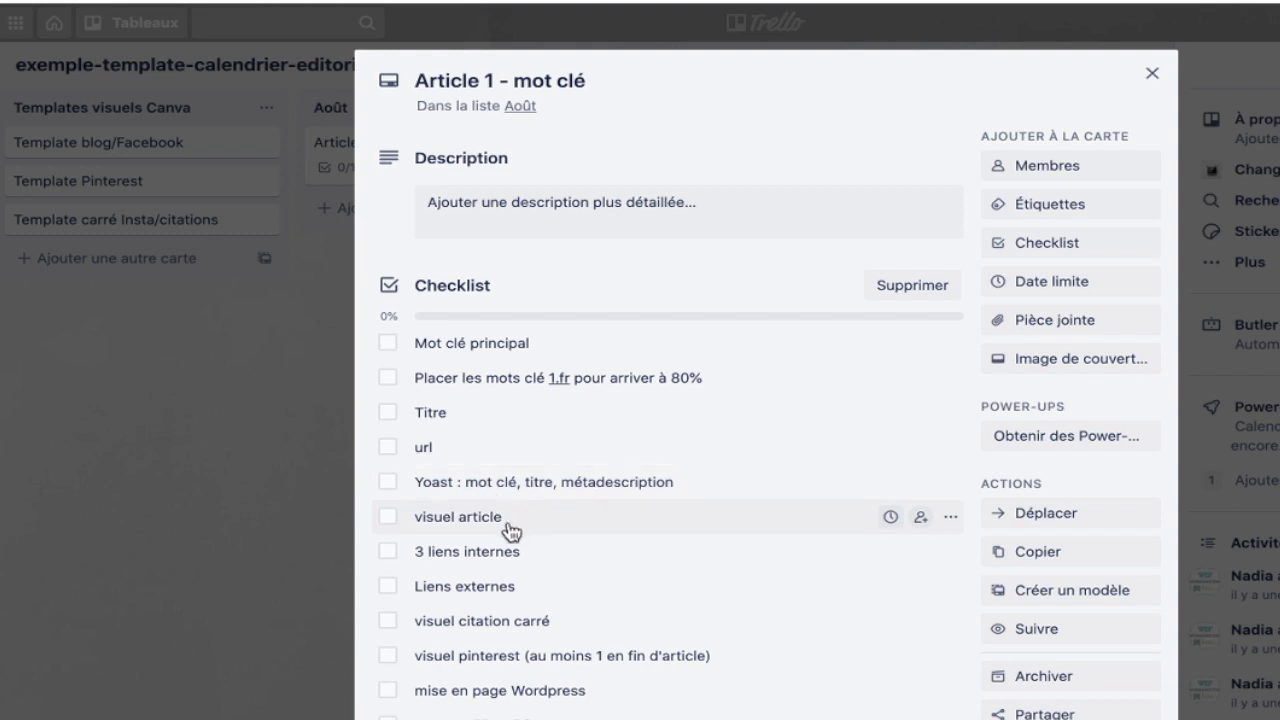
scroll(509, 531, down, 3)
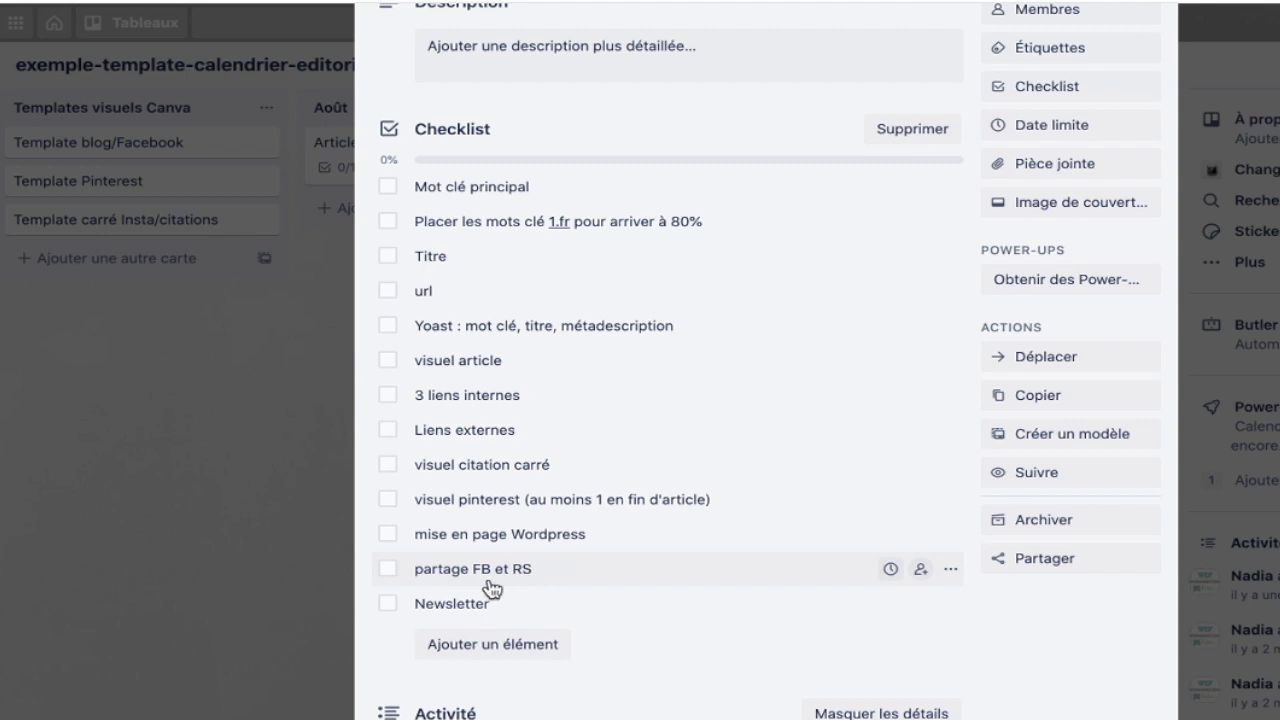
scroll(515, 606, up, 2)
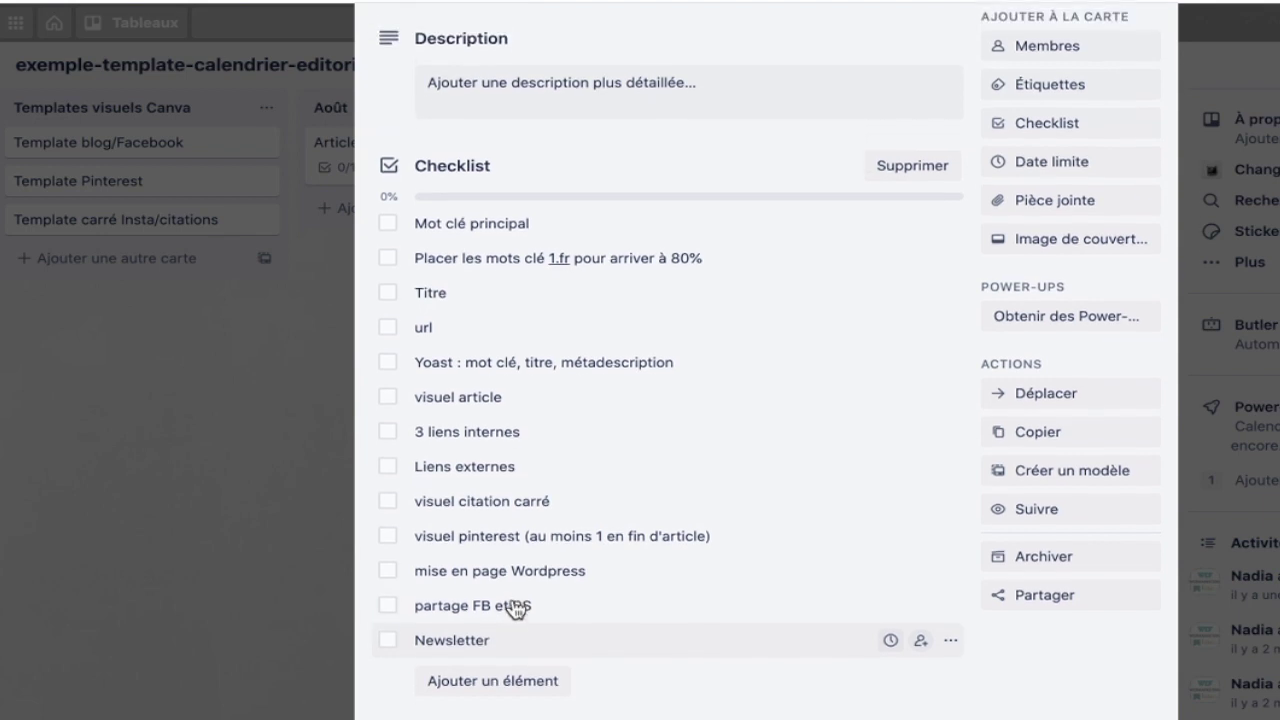
scroll(528, 692, up, 2)
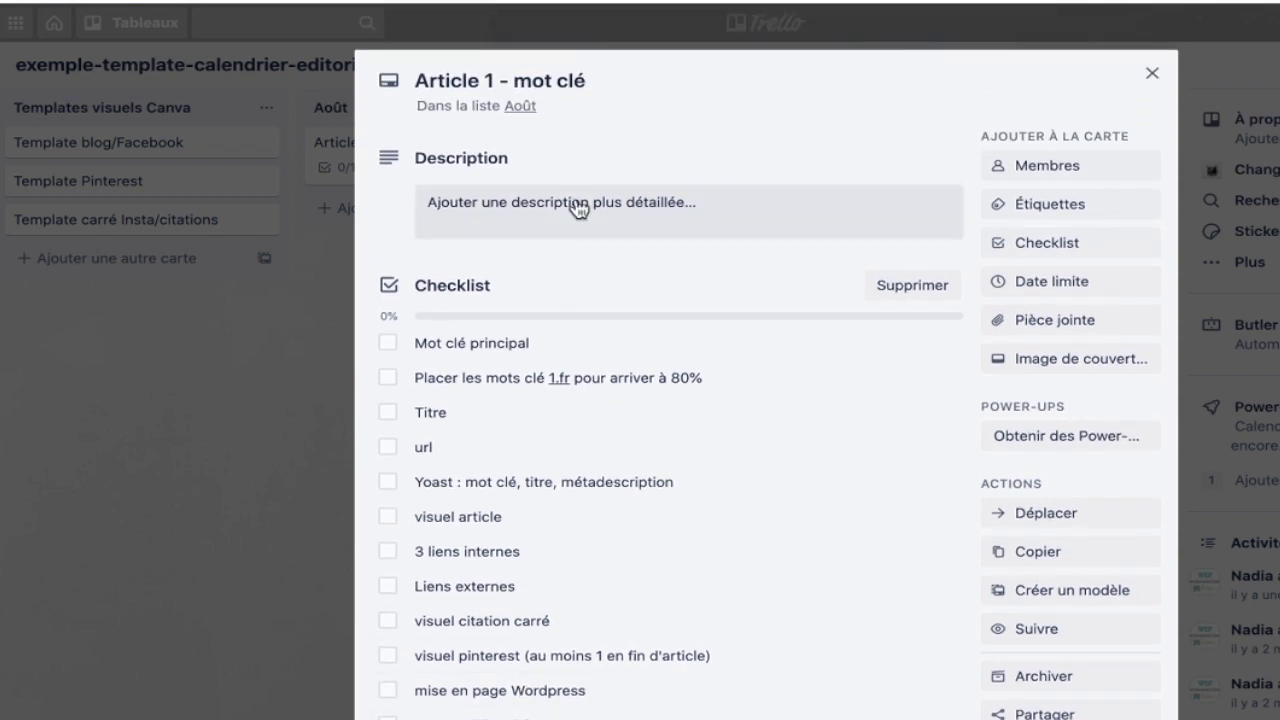
click(1152, 76)
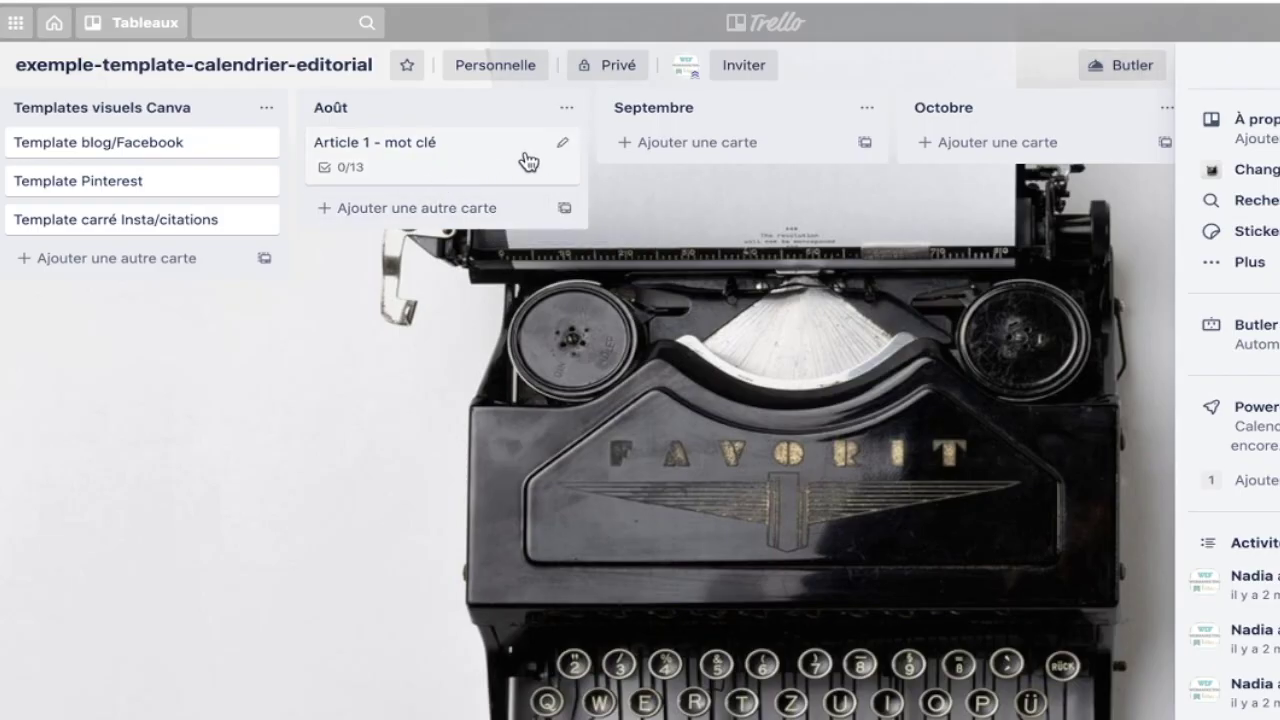
Copy the "Article 1 - mot clé" card to position 2 of the Août list, keeping its checklist
click(564, 143)
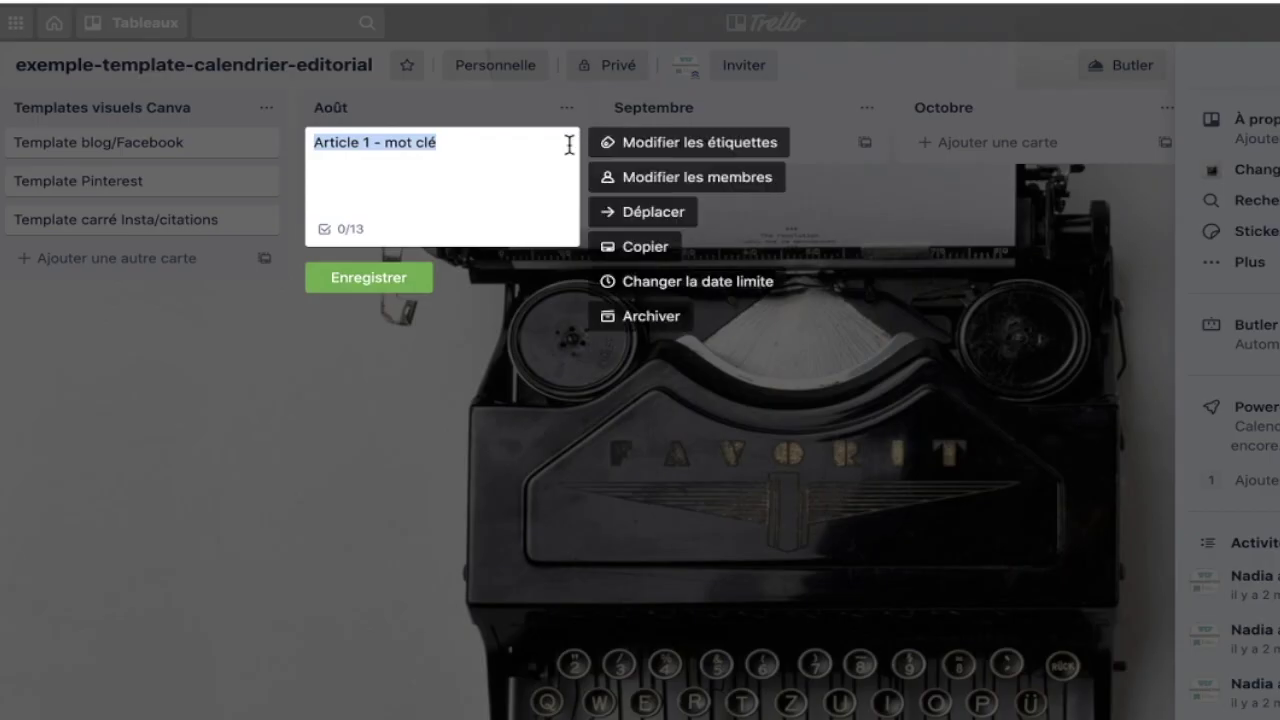
click(646, 258)
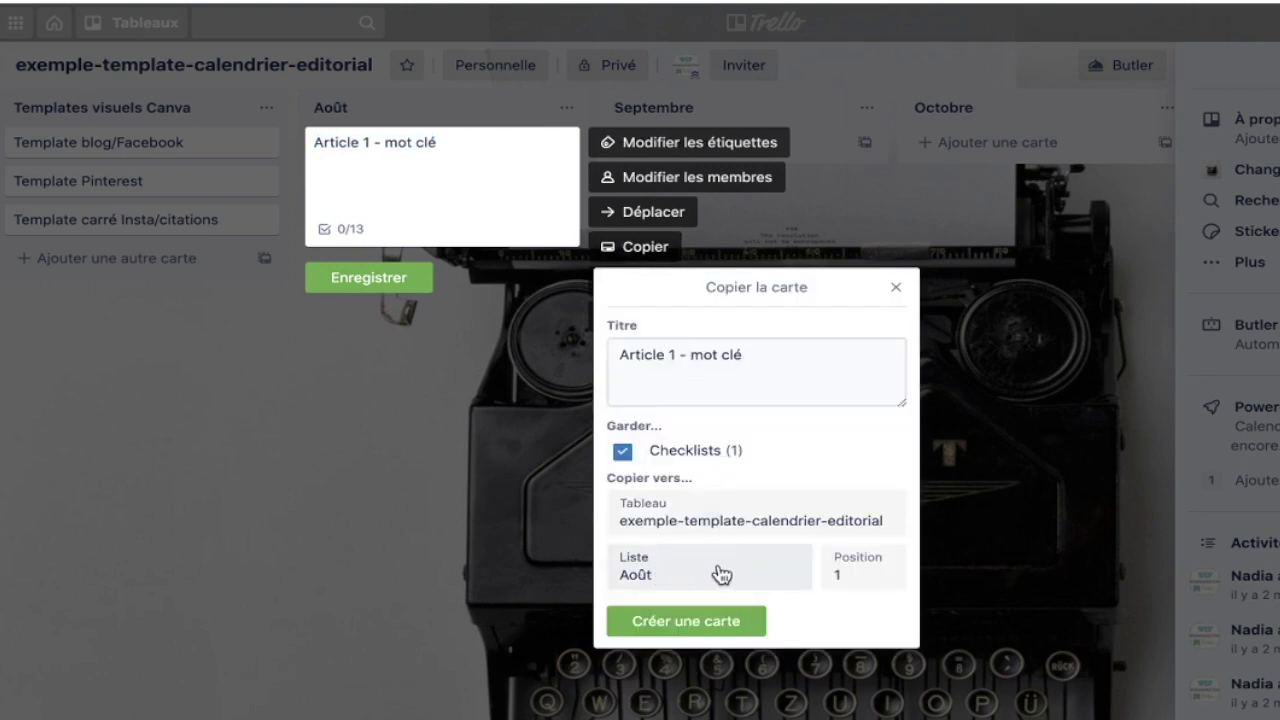
click(846, 574)
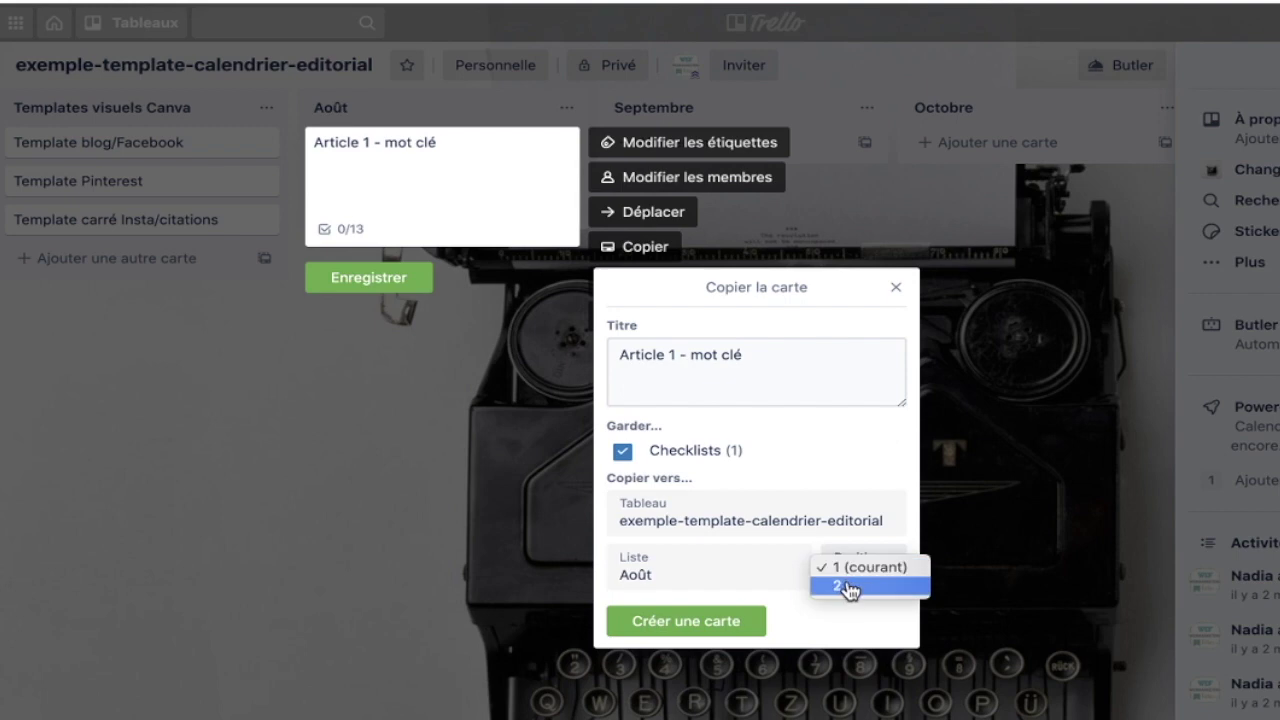
click(849, 590)
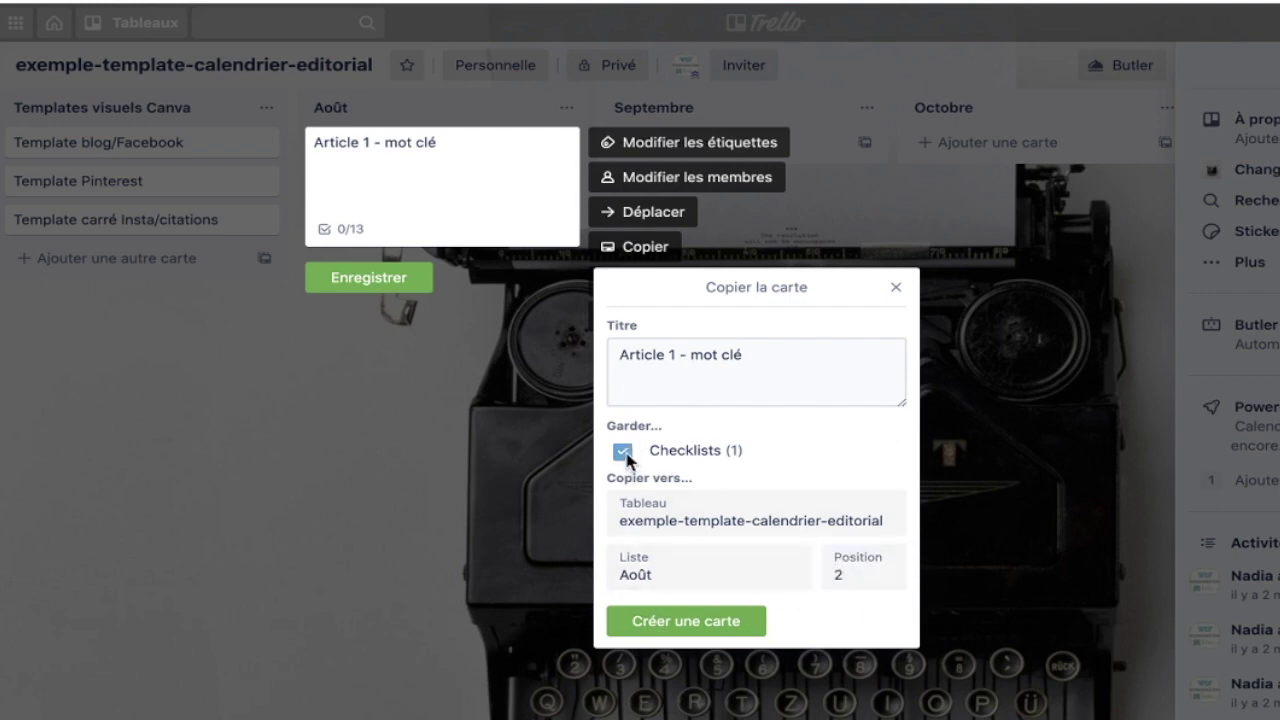
click(717, 628)
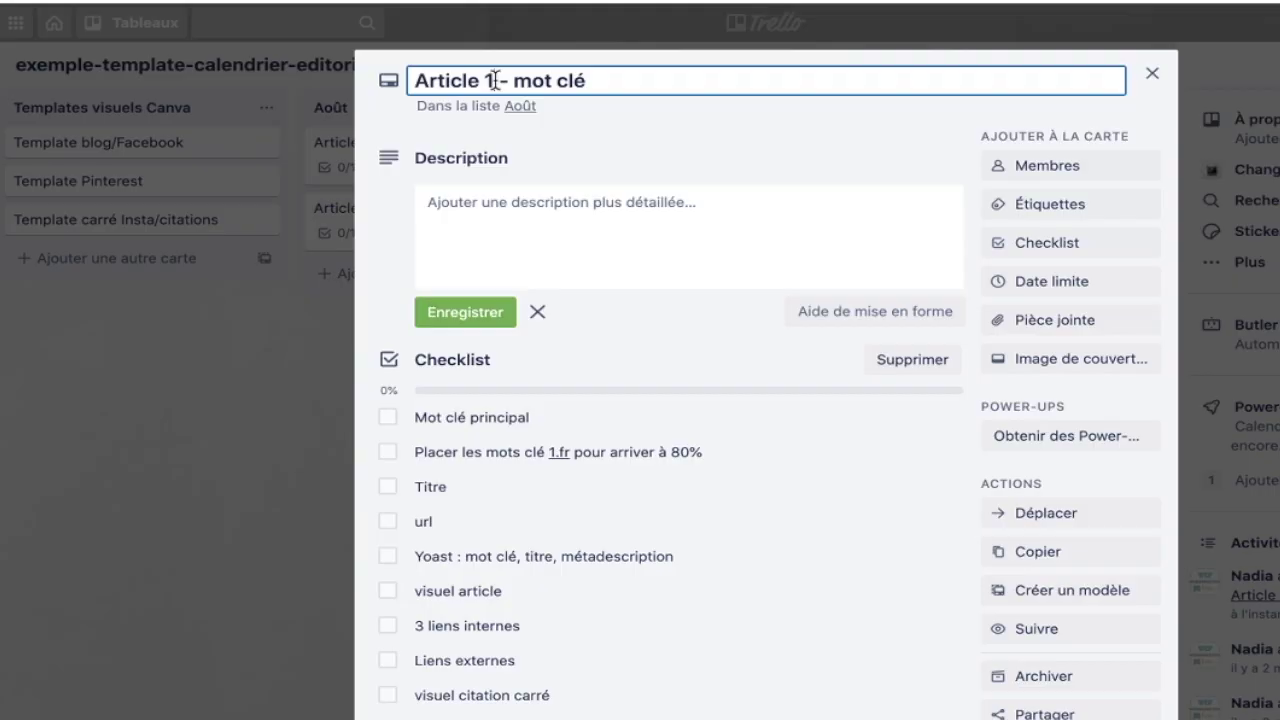
Rename the copied card in second position as "Article 2 - mot clé", leave its description empty and close it
key(BackSpace)
text(2 - mot clé)
click(471, 318)
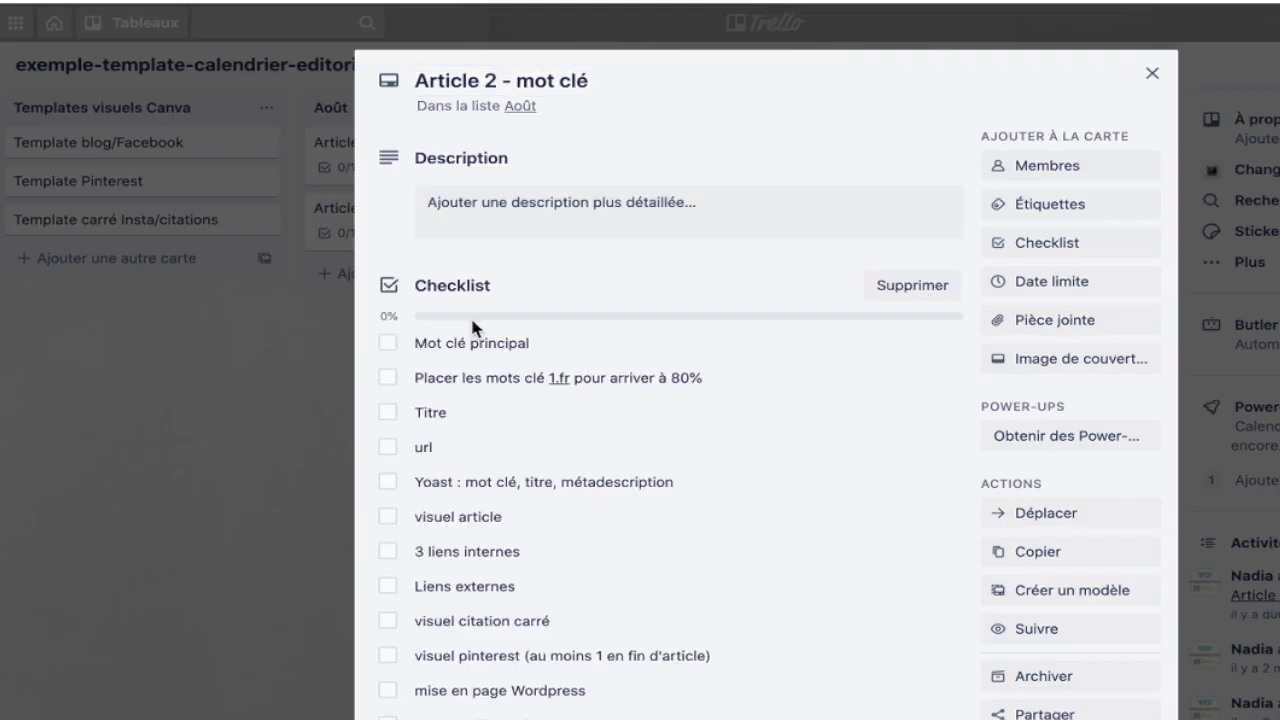
click(1152, 74)
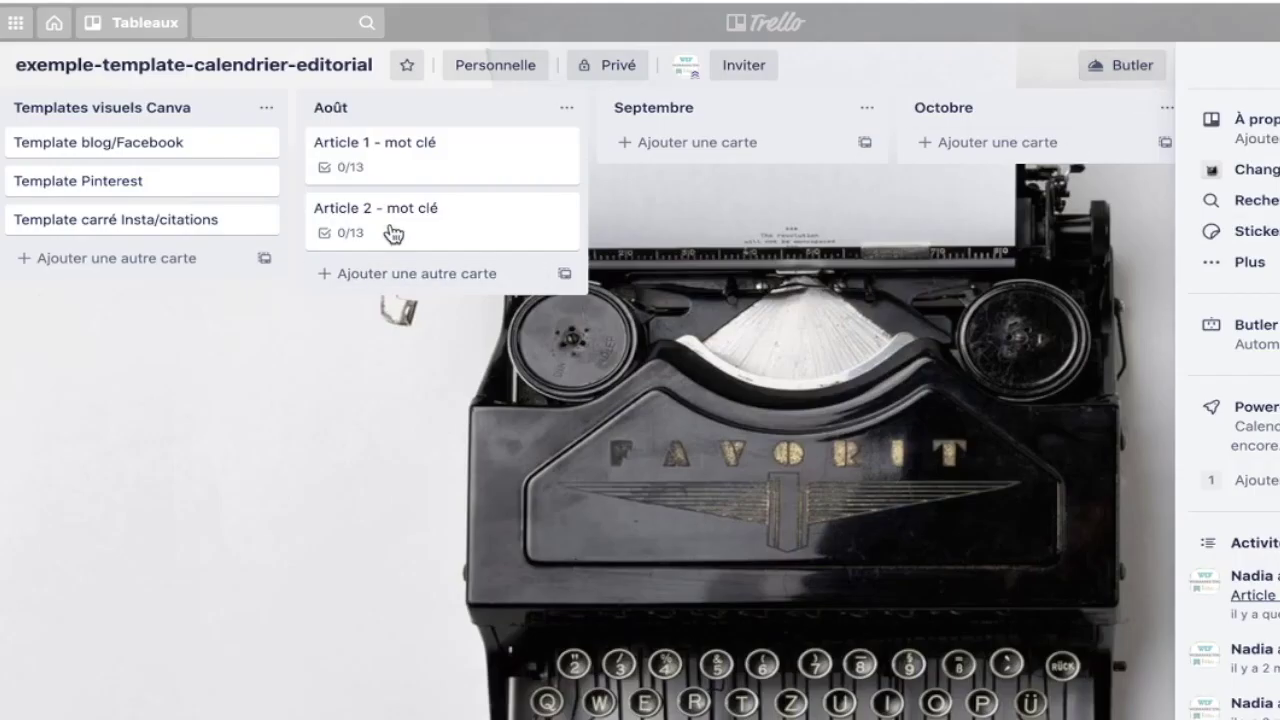
Copy the "Article 2 - mot clé" card to position 3 of the Août list with its checklist
click(562, 207)
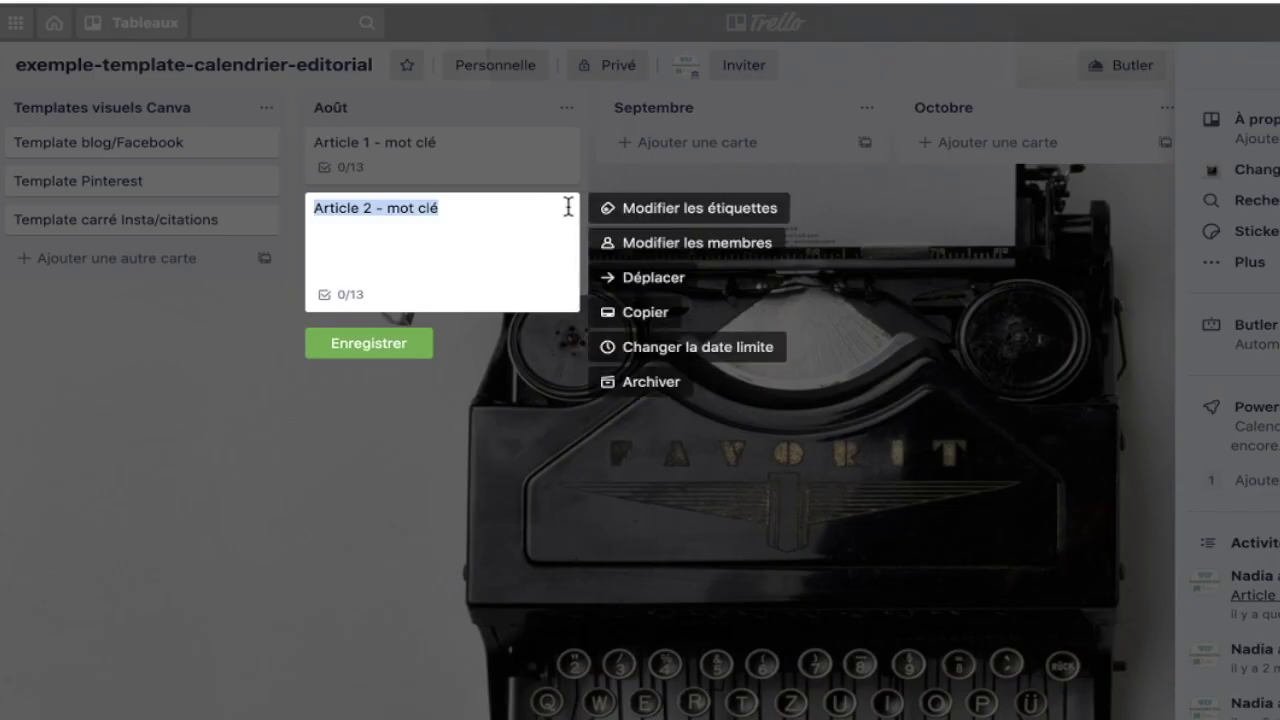
click(635, 314)
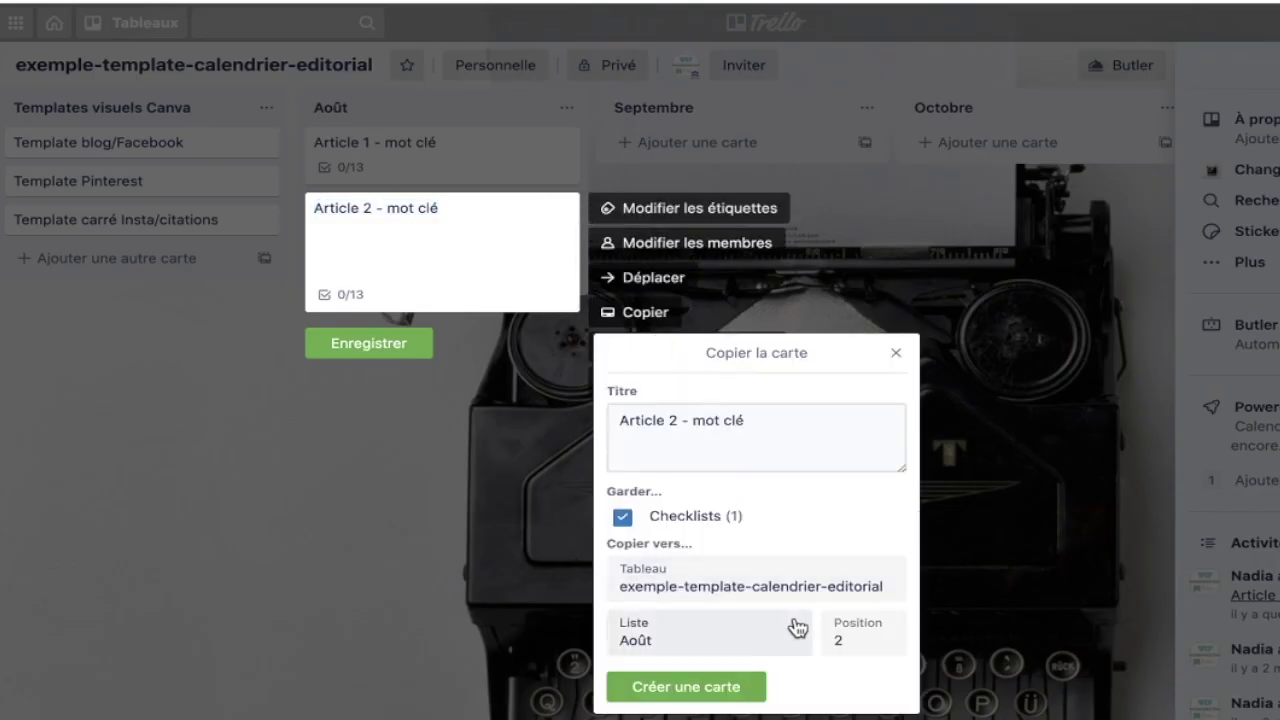
click(848, 640)
click(843, 653)
click(748, 688)
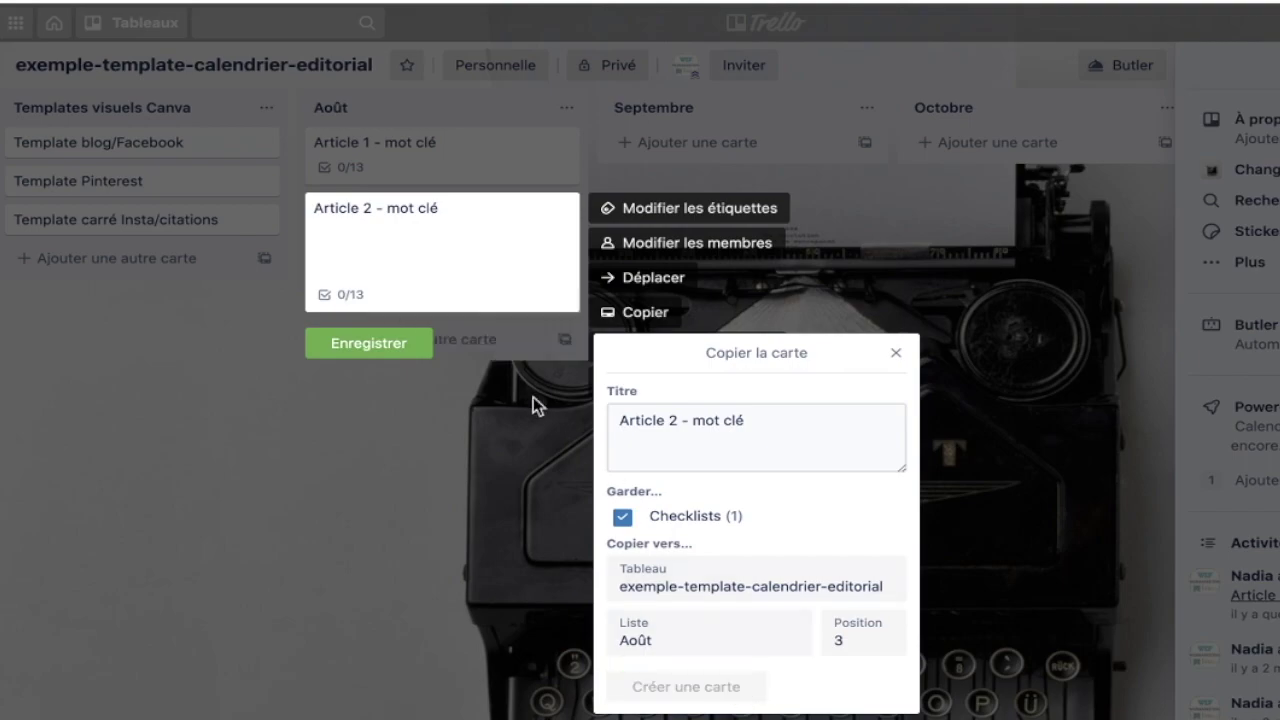
Retitle the third card of the Août list "Article 3 - mot clé", discard the empty description and close the card
click(375, 290)
click(485, 82)
key(BackSpace)
text(3 - mot clé)
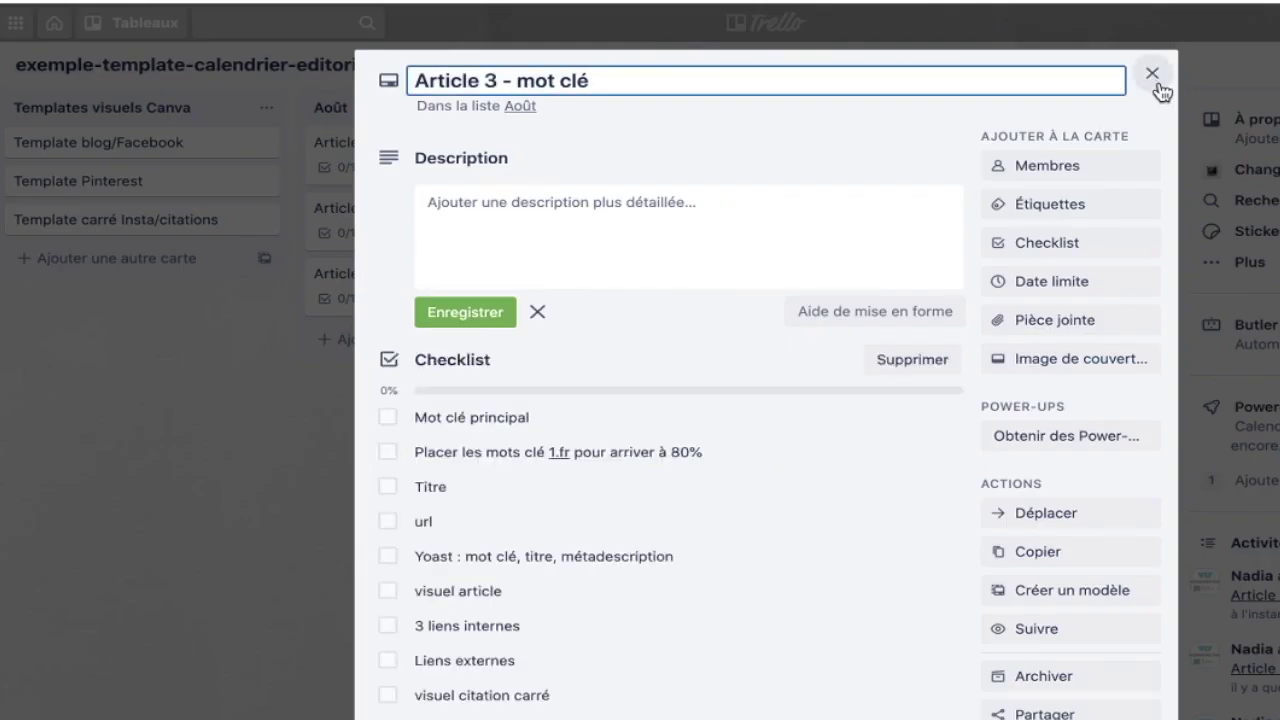
click(536, 314)
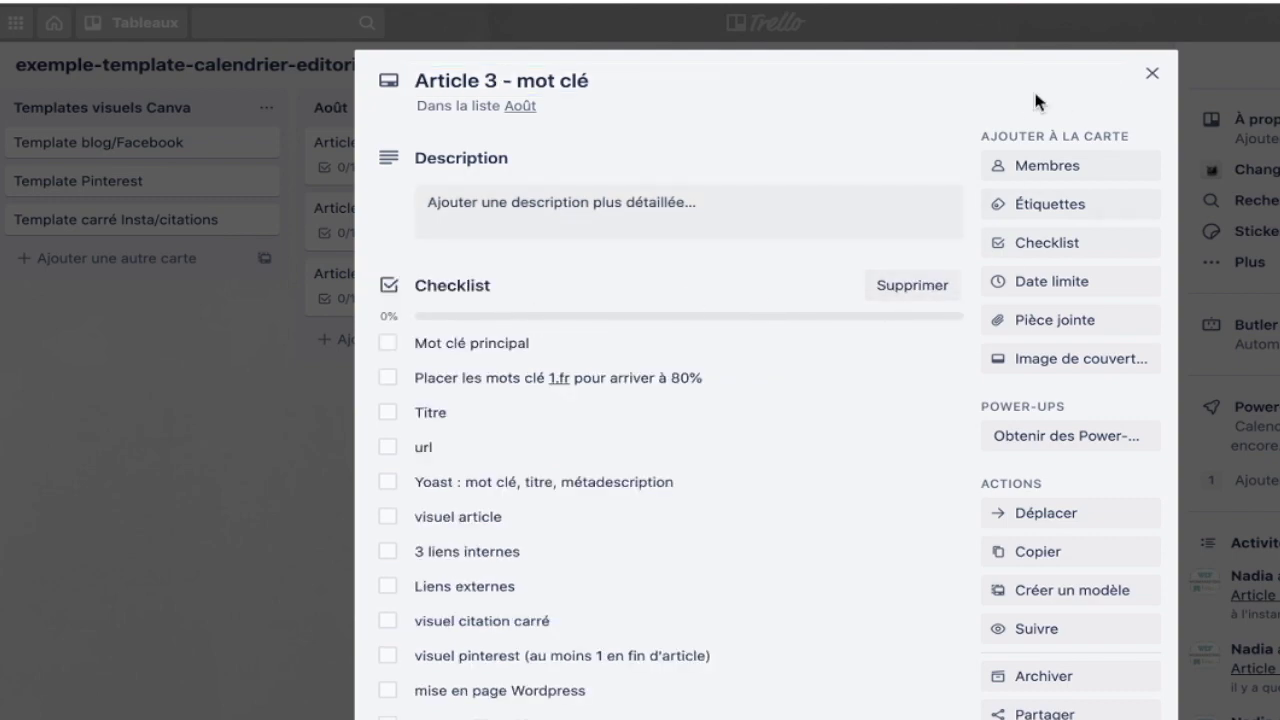
click(1156, 80)
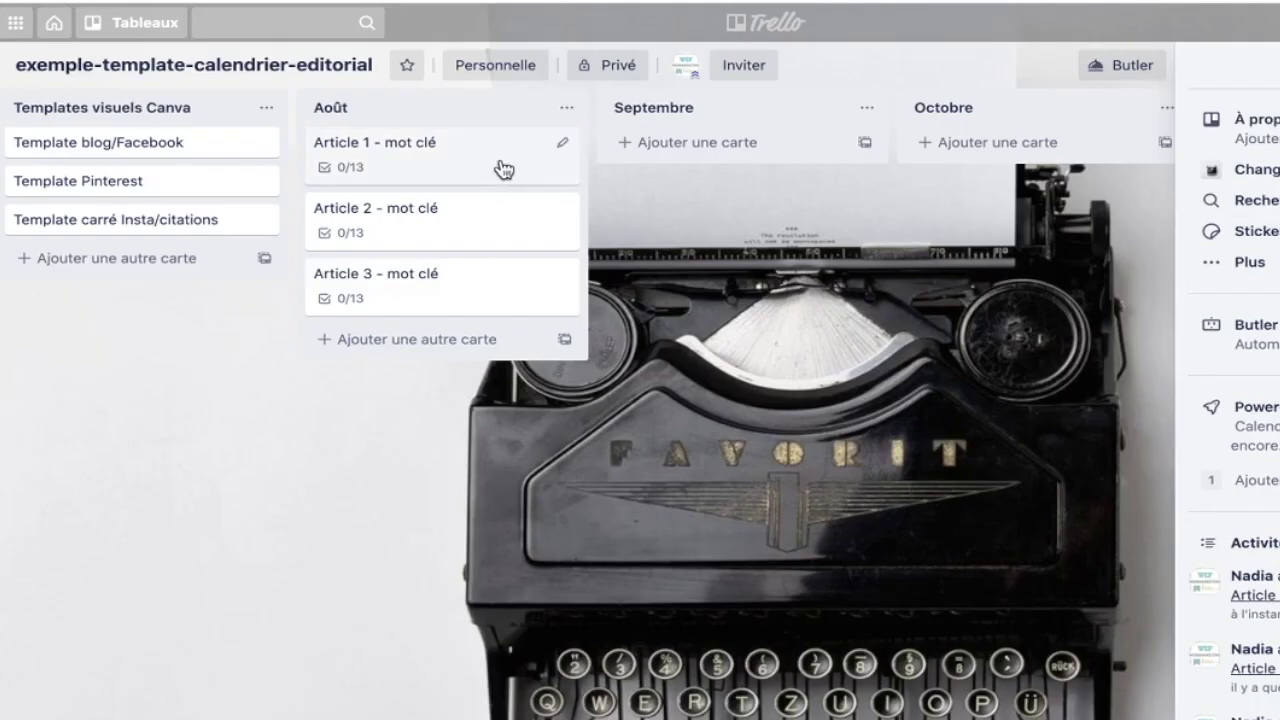
Set the due date of the "Article 1 - mot clé" card to 6/7/2020 at 00:07 and close the card
click(410, 176)
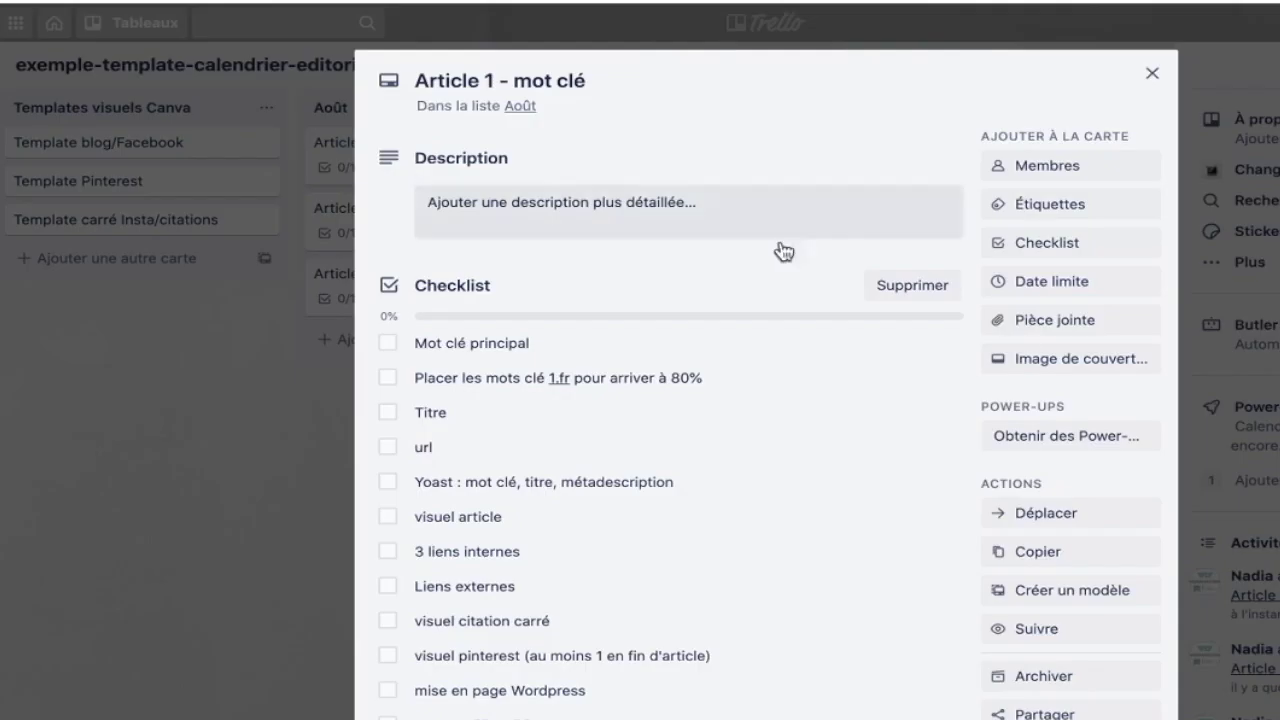
click(1052, 284)
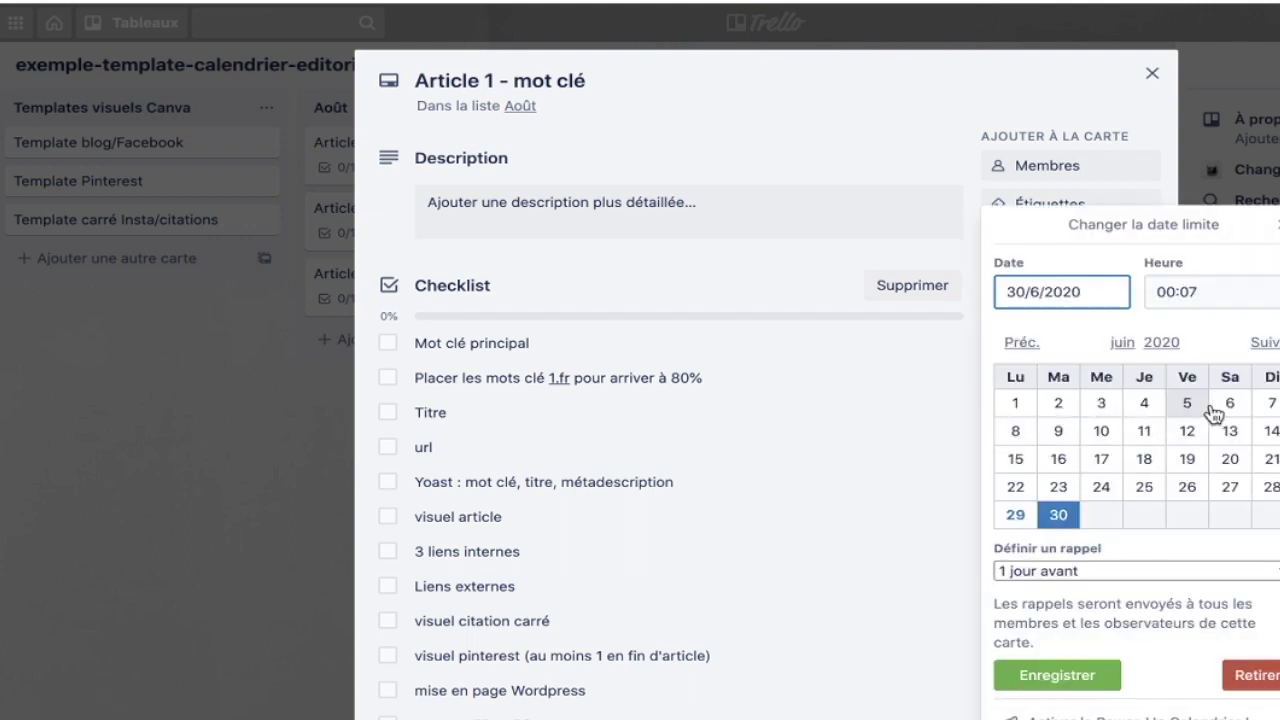
click(1268, 343)
click(1022, 436)
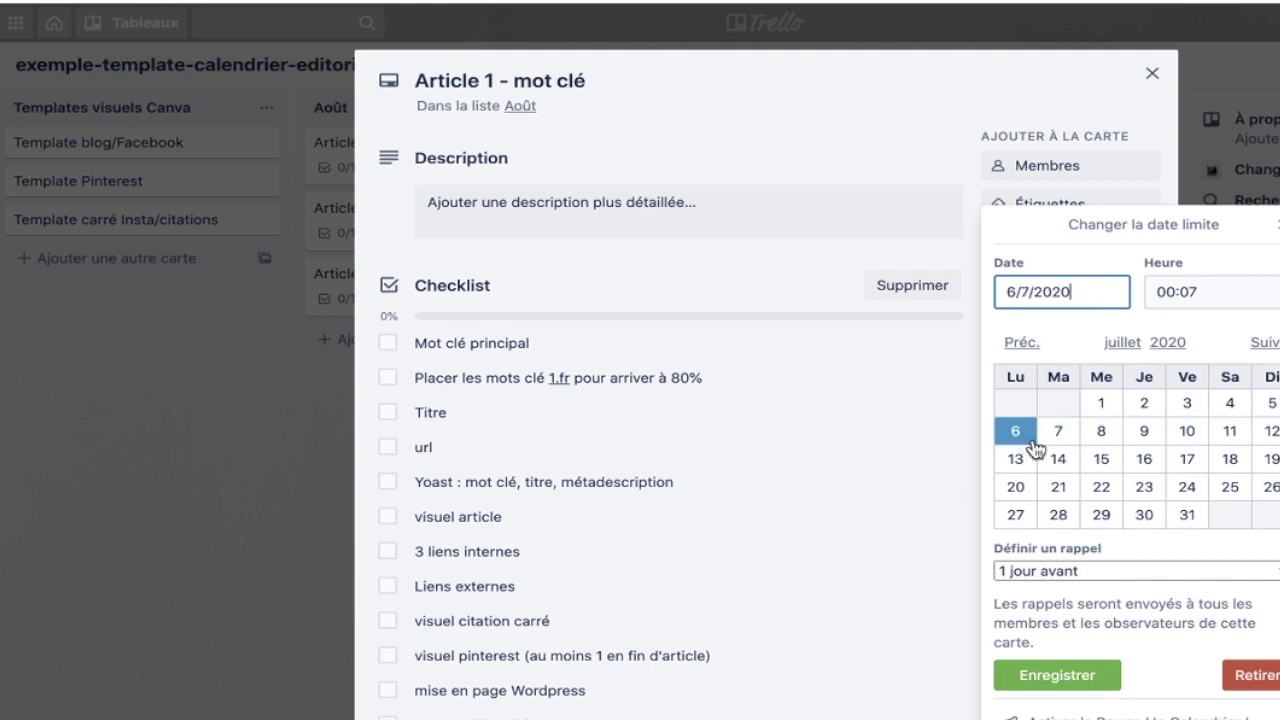
click(1012, 678)
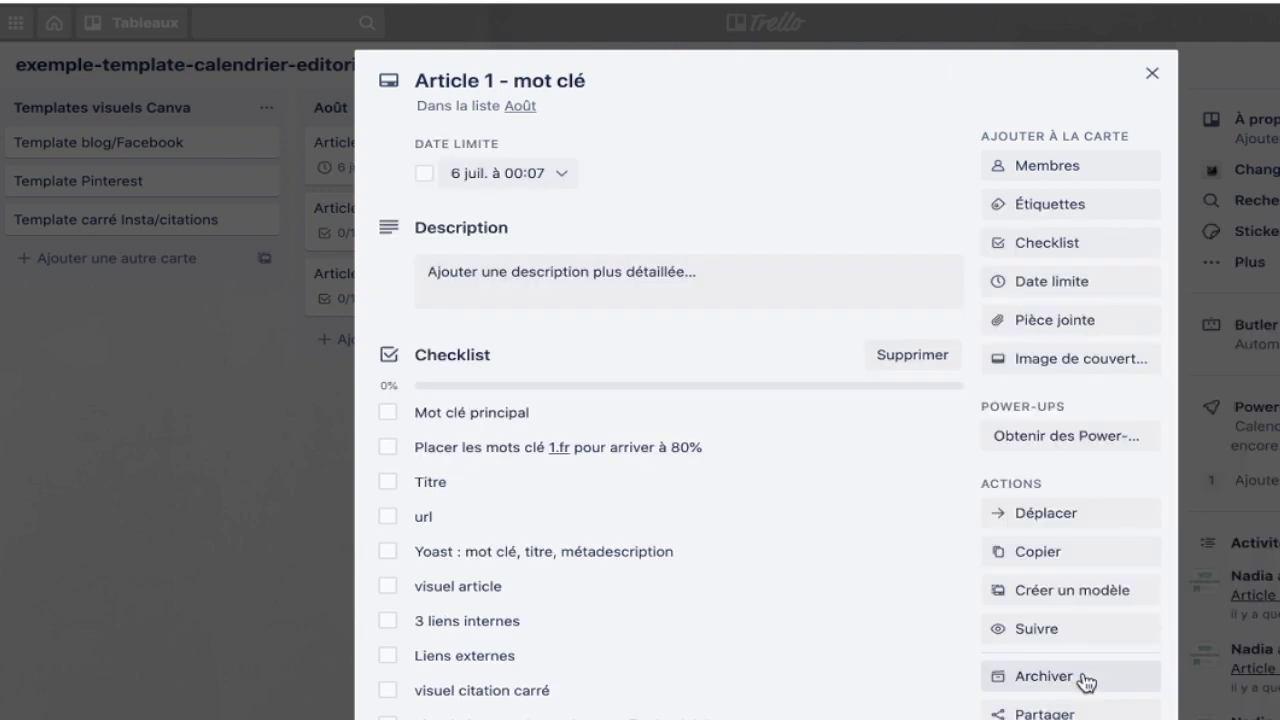
click(1155, 77)
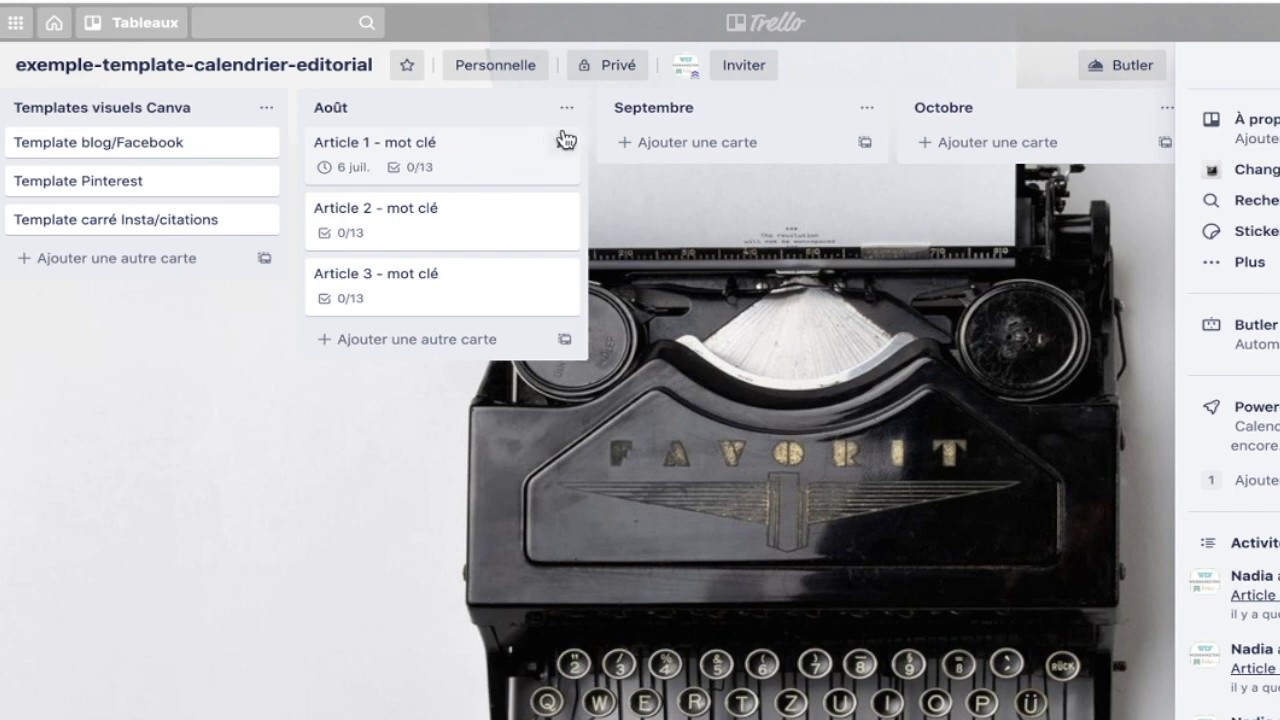
Look across the monthly lists of the editorial calendar and open the template-lancement-marque board
scroll(800, 140, right, 1)
scroll(800, 140, right, 3)
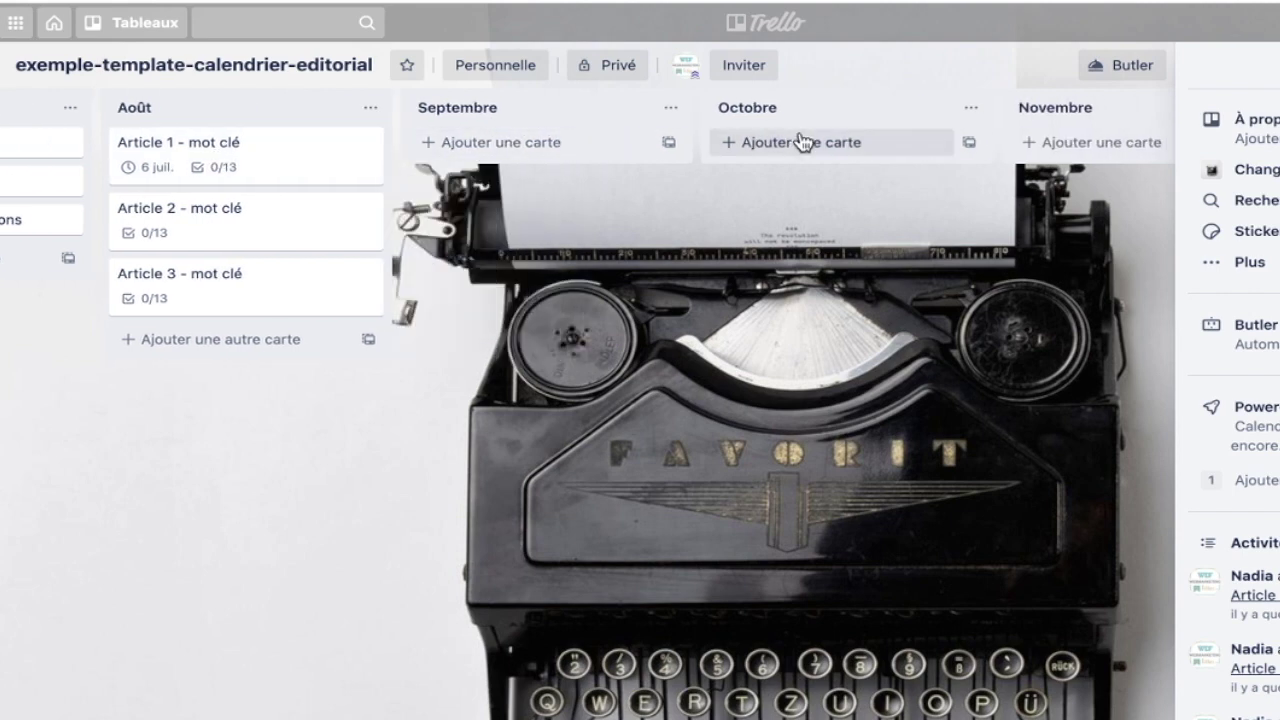
scroll(734, 151, right, 10)
scroll(731, 155, left, 15)
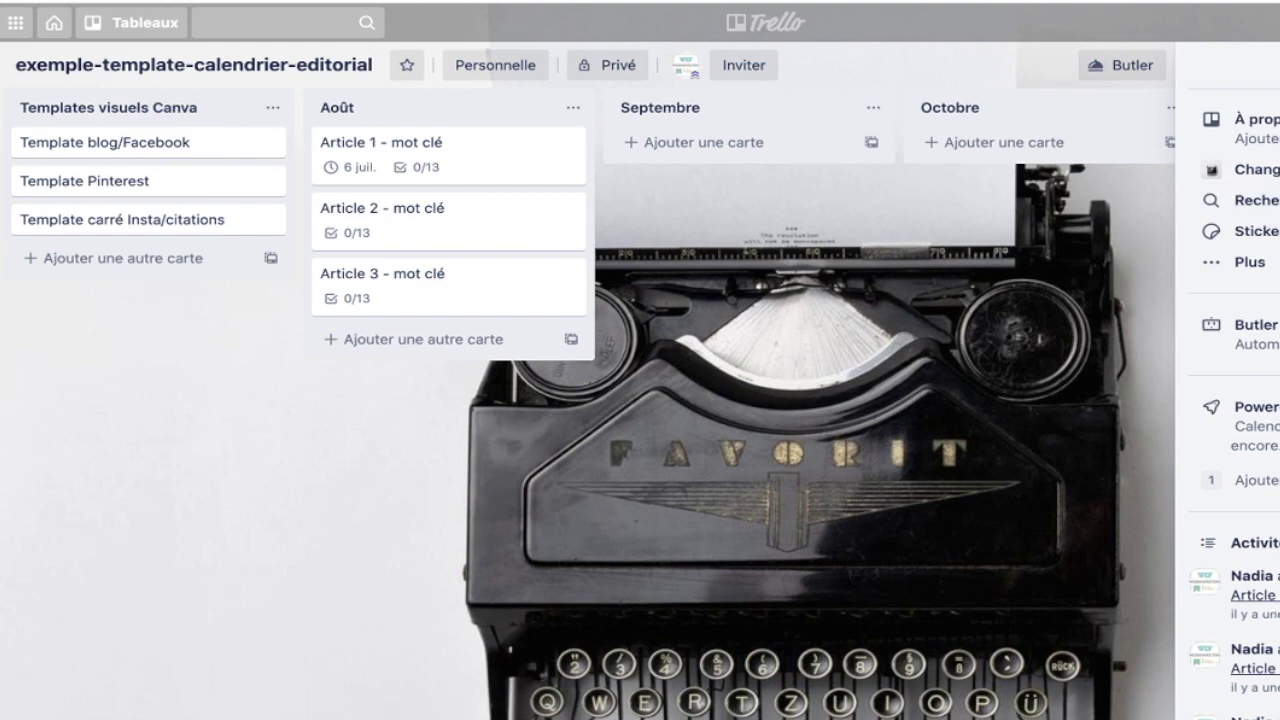
click(1157, 390)
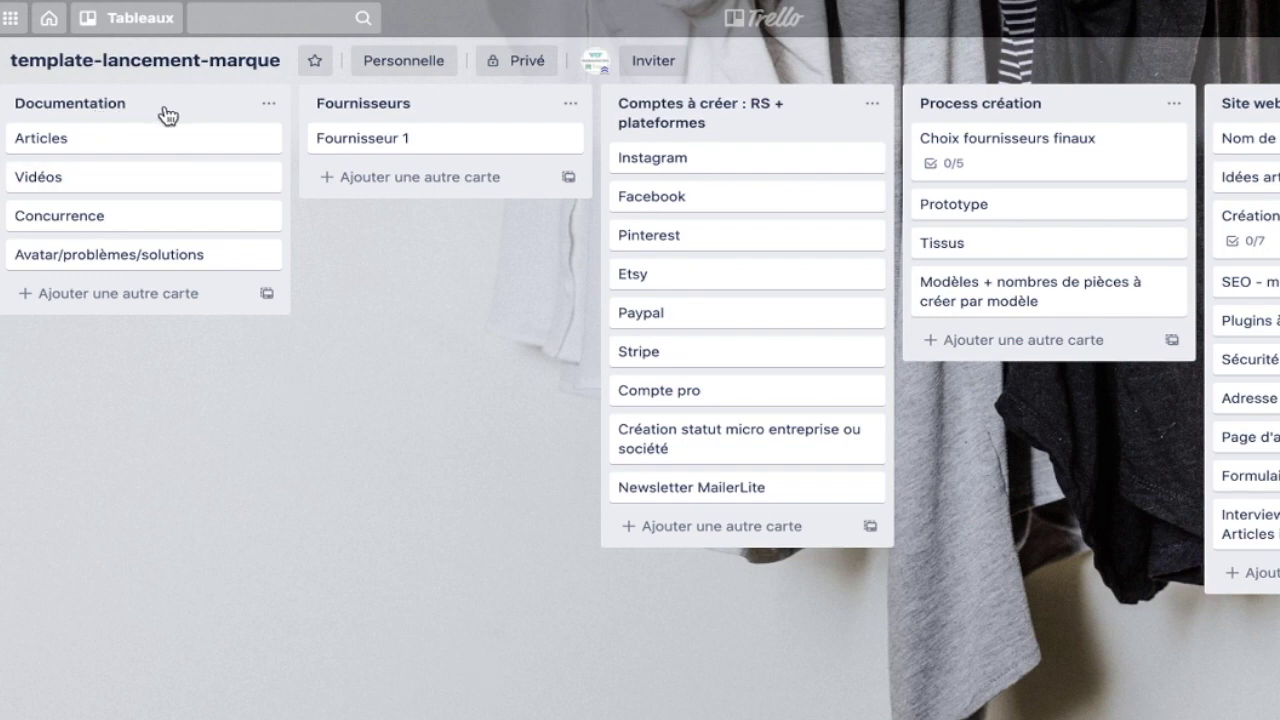
Add a checklist with the item "Url" to the Articles card in the Documentation list and close the card
click(100, 152)
click(1047, 240)
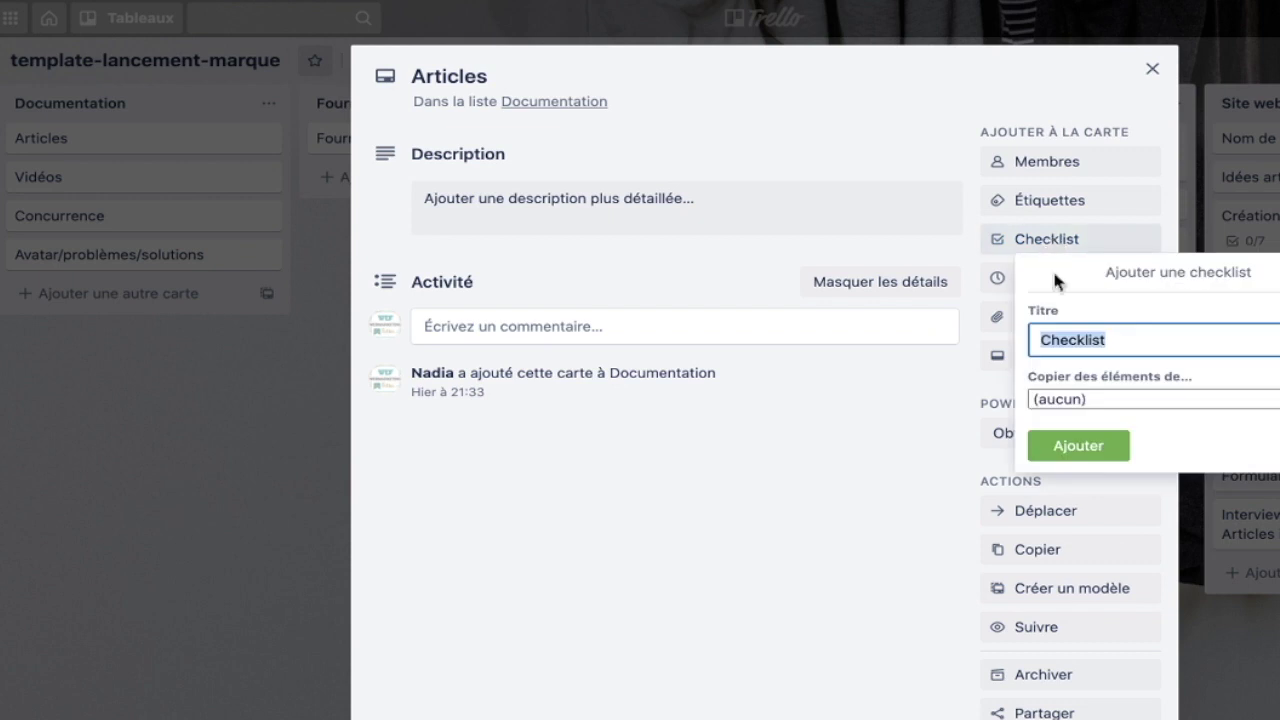
click(1063, 448)
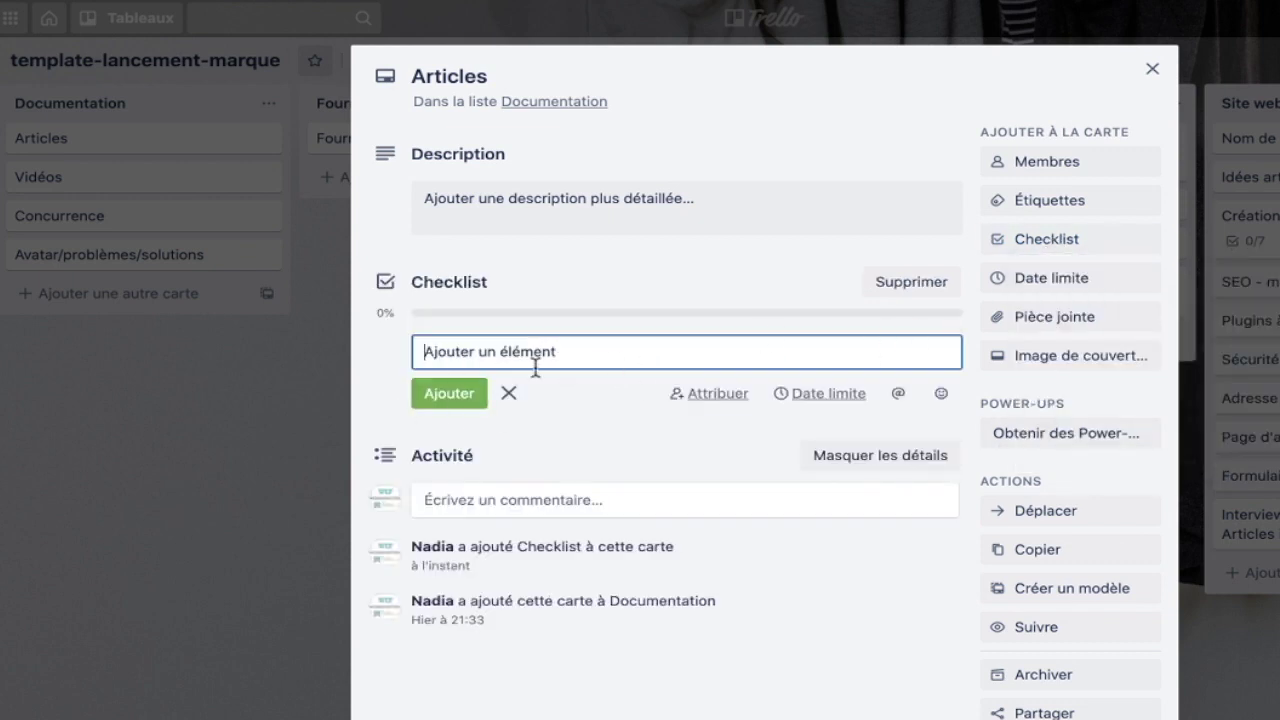
text(Url)
click(446, 382)
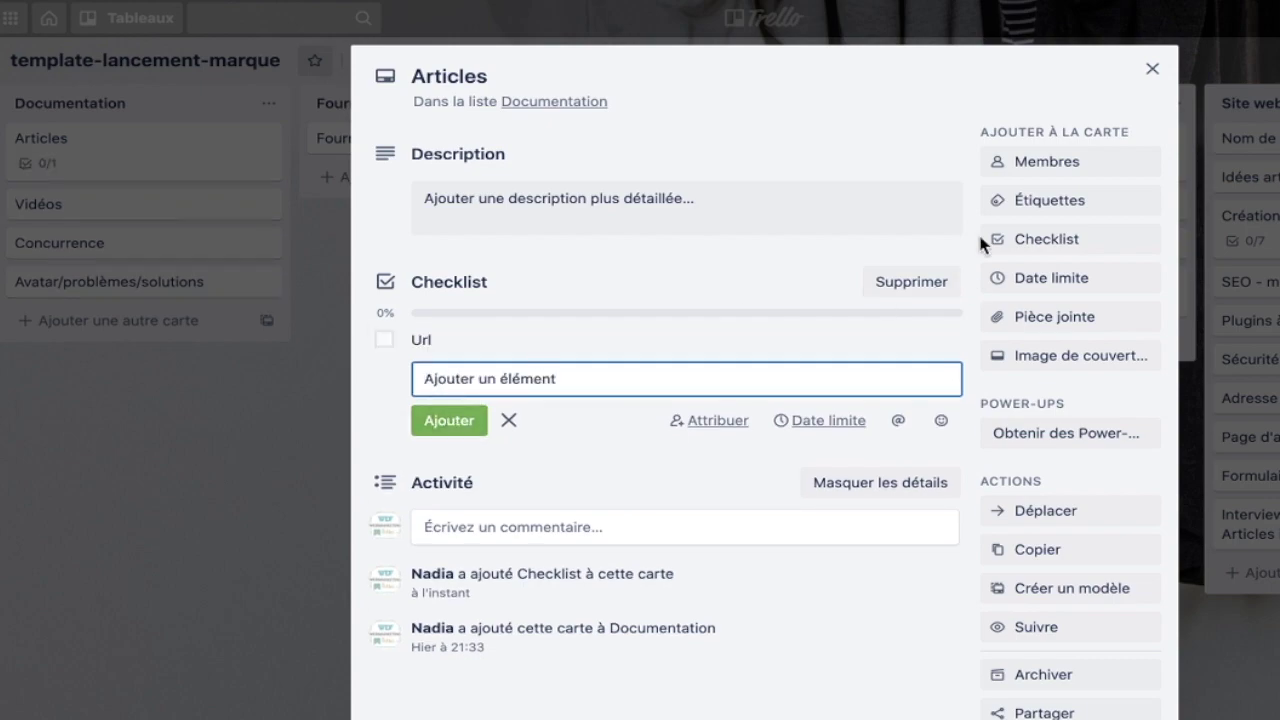
click(1148, 68)
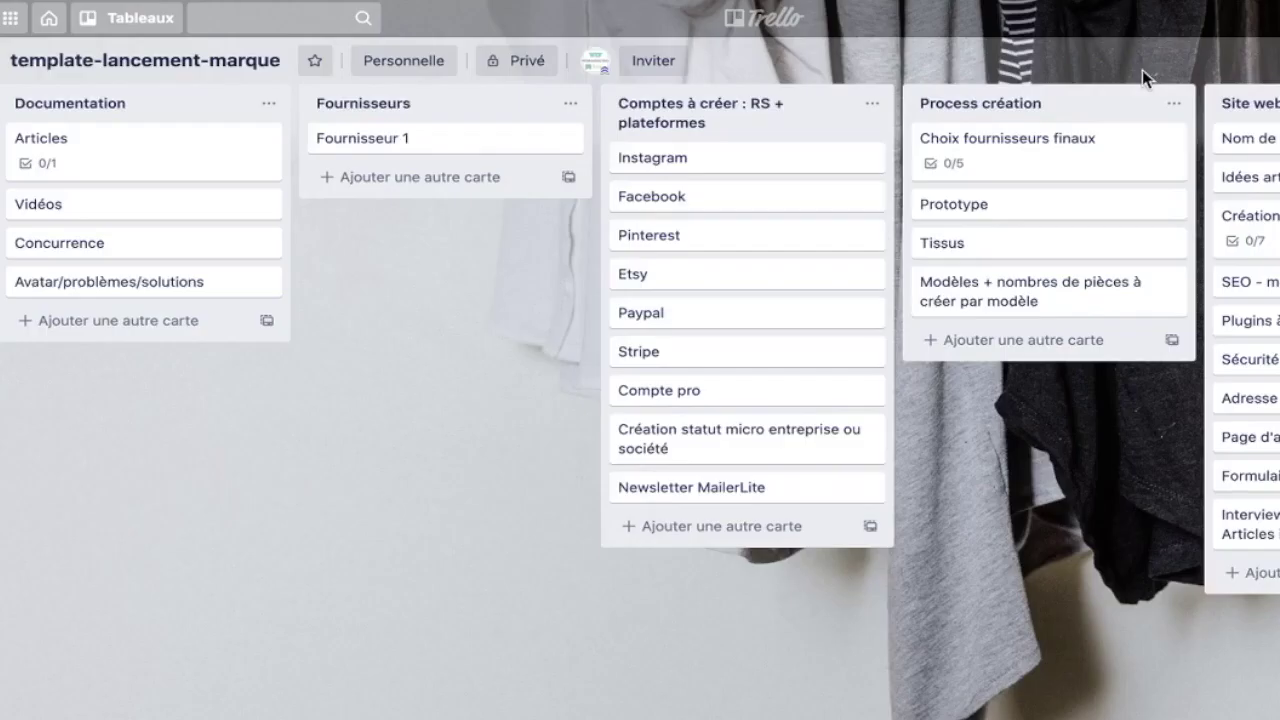
Review all the checklists of the Concurrence card in the Documentation list and close the card
click(100, 254)
scroll(672, 437, down, 2)
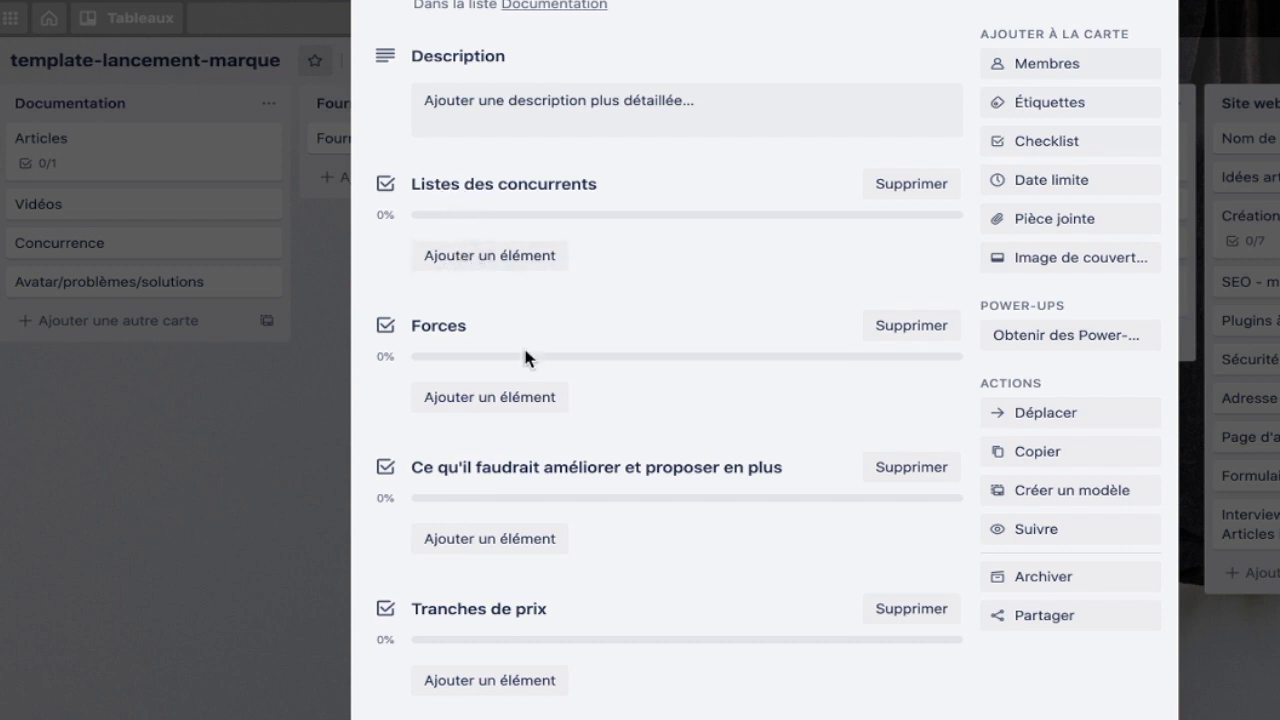
scroll(464, 398, down, 2)
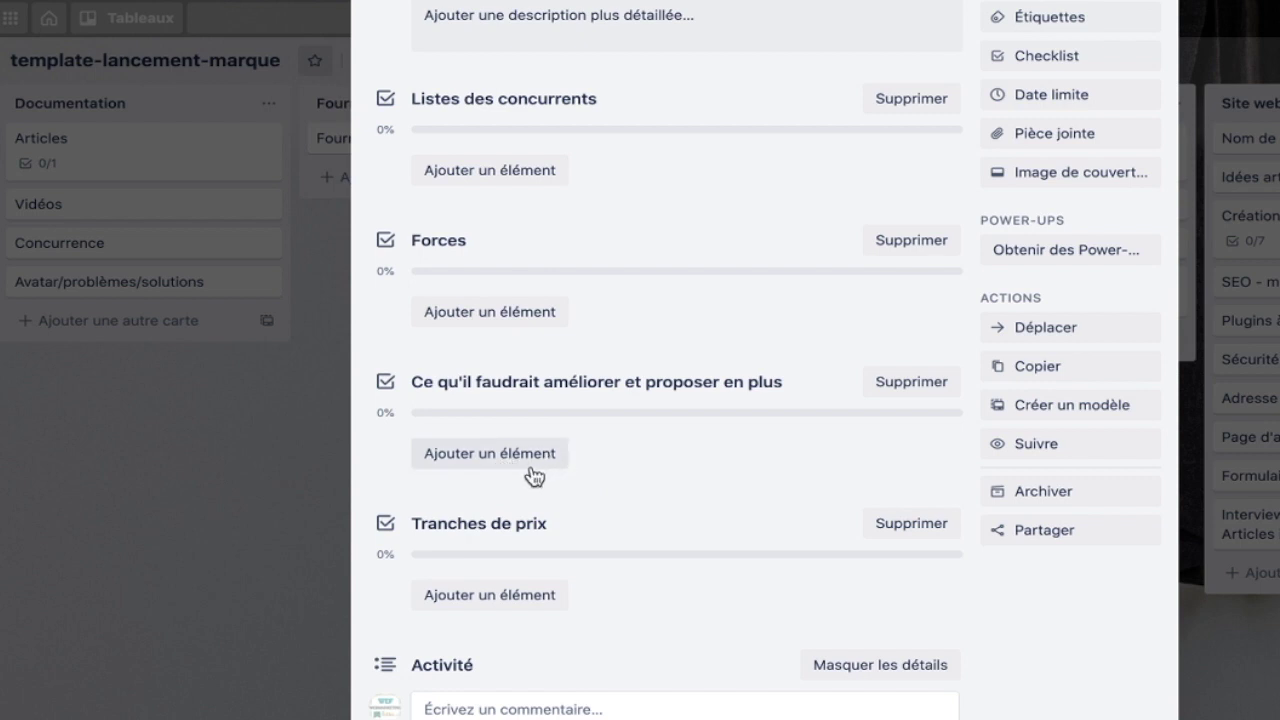
scroll(533, 476, down, 1)
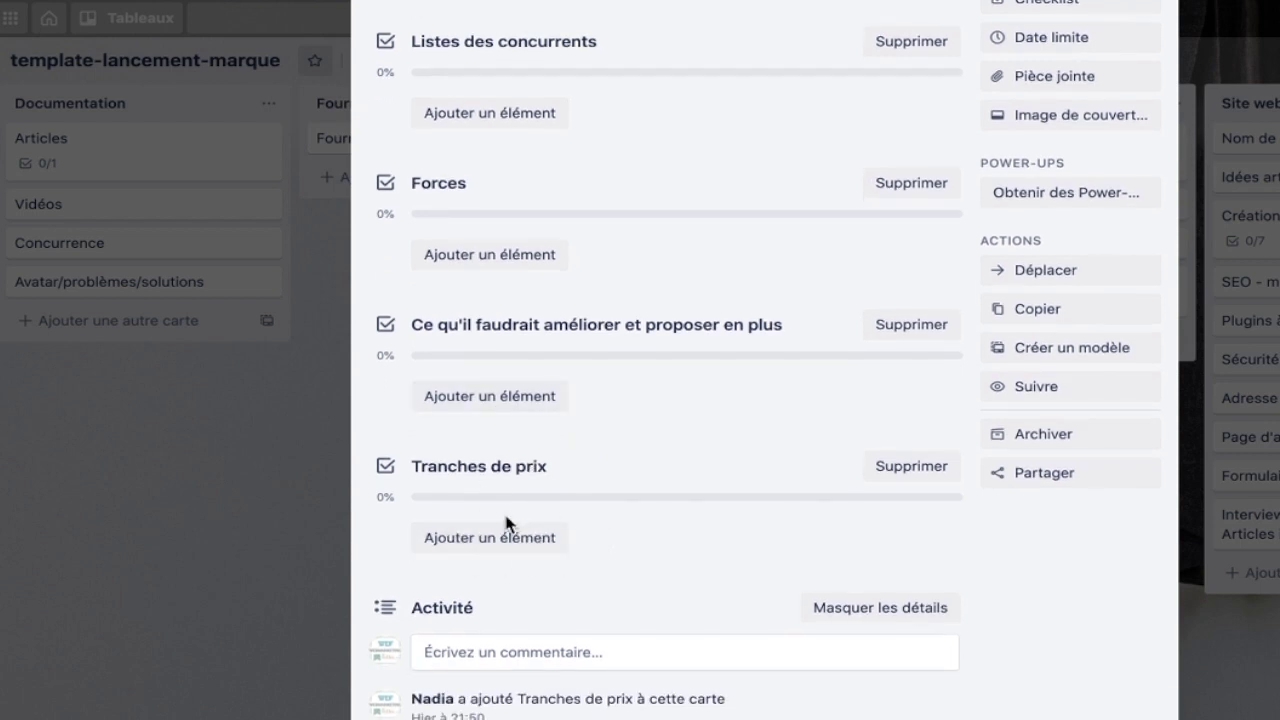
scroll(506, 523, up, 2)
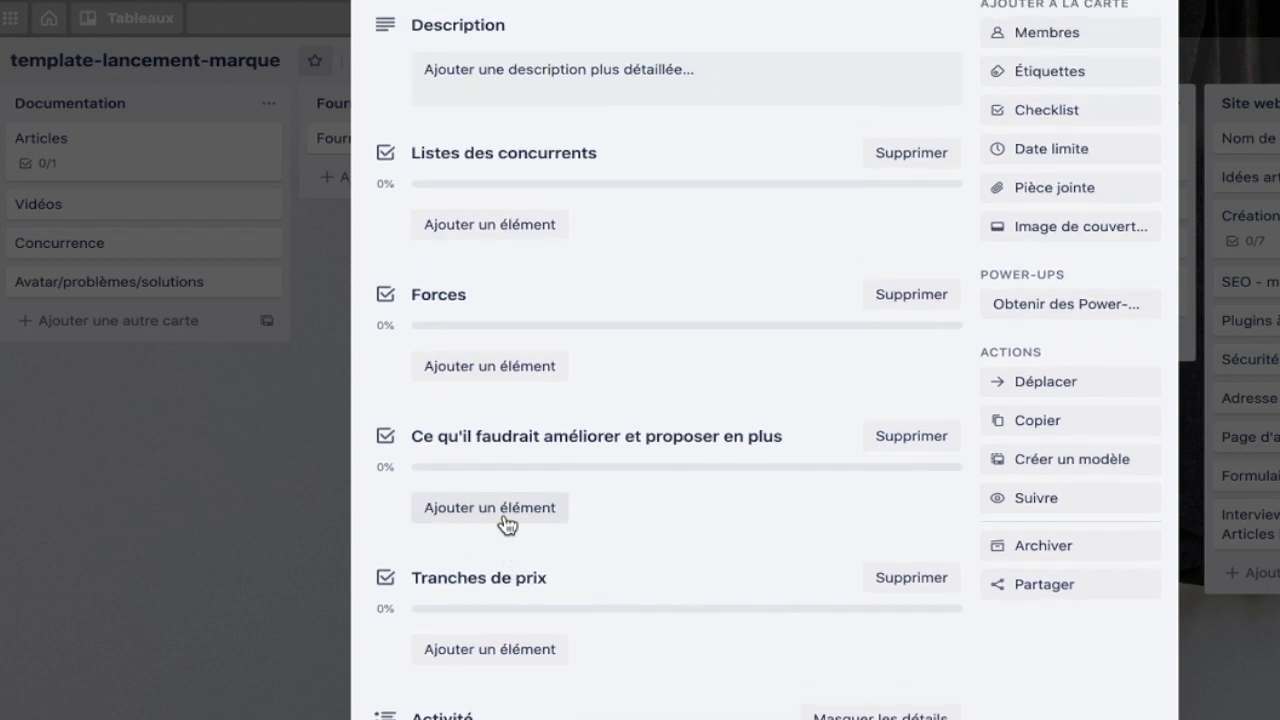
scroll(506, 523, up, 2)
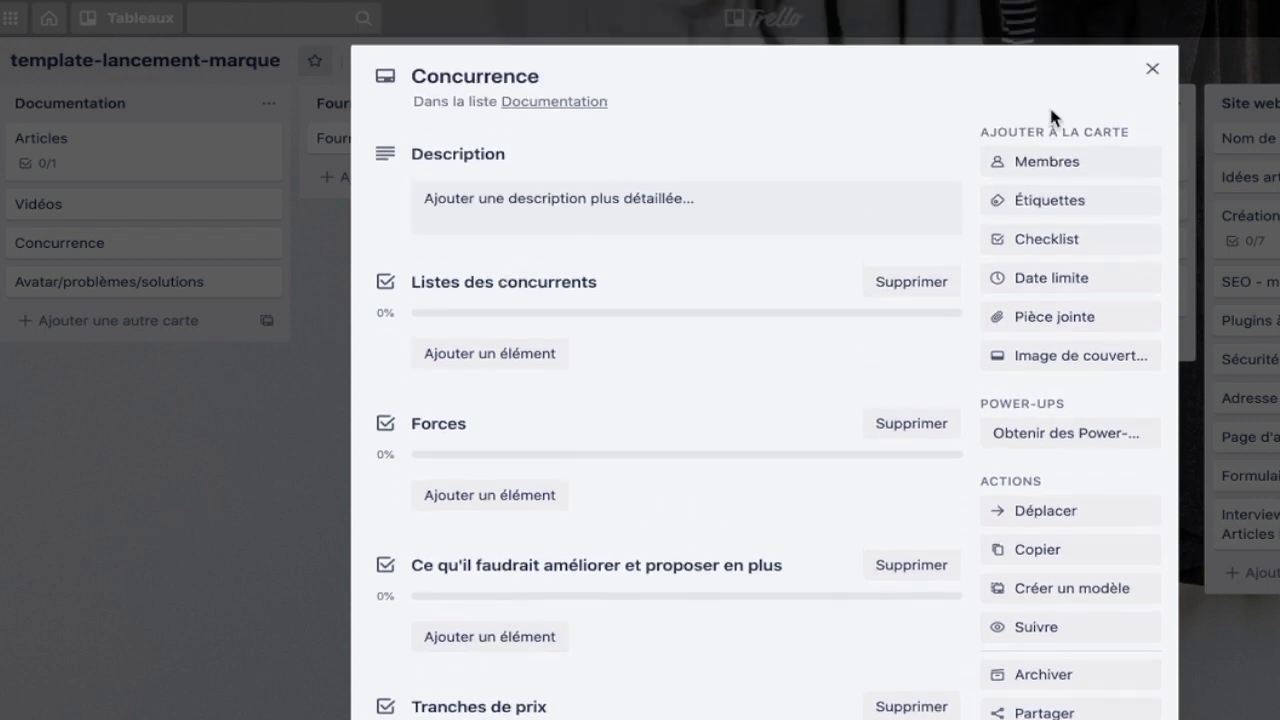
click(1148, 73)
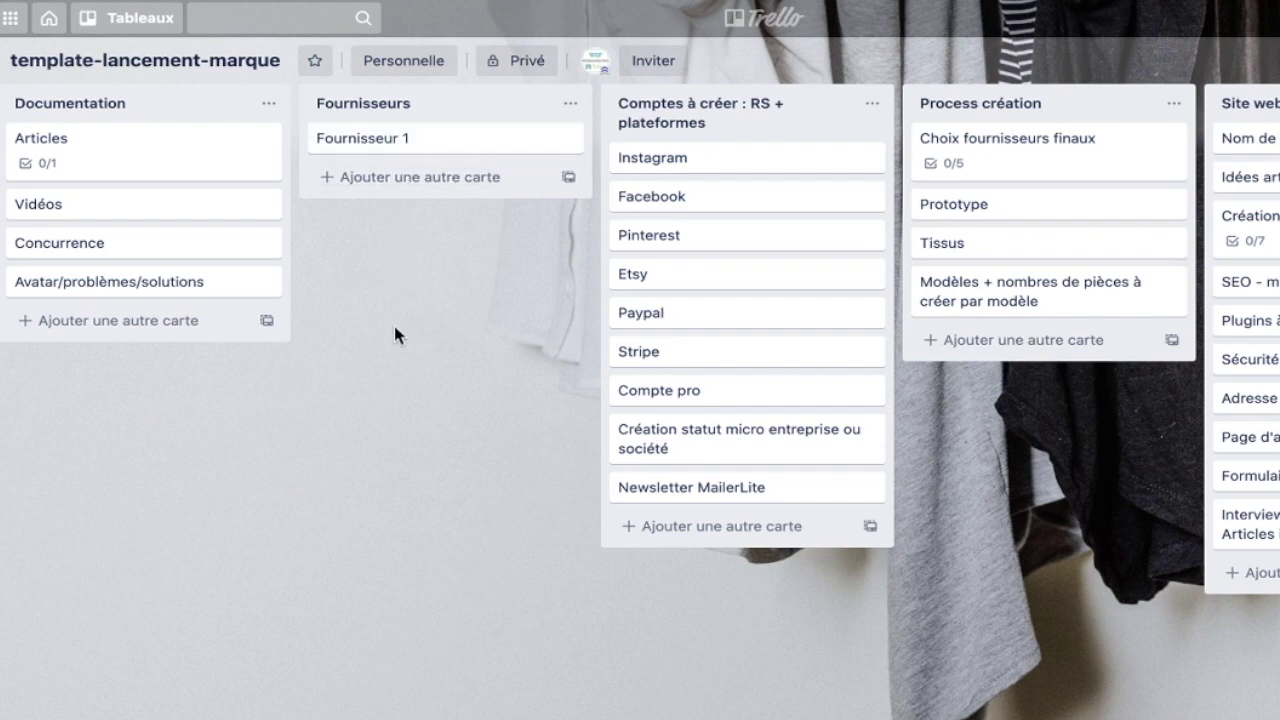
Review the checklists of the Fournisseur 1 card and the Choix fournisseurs finaux card, closing each one
click(443, 150)
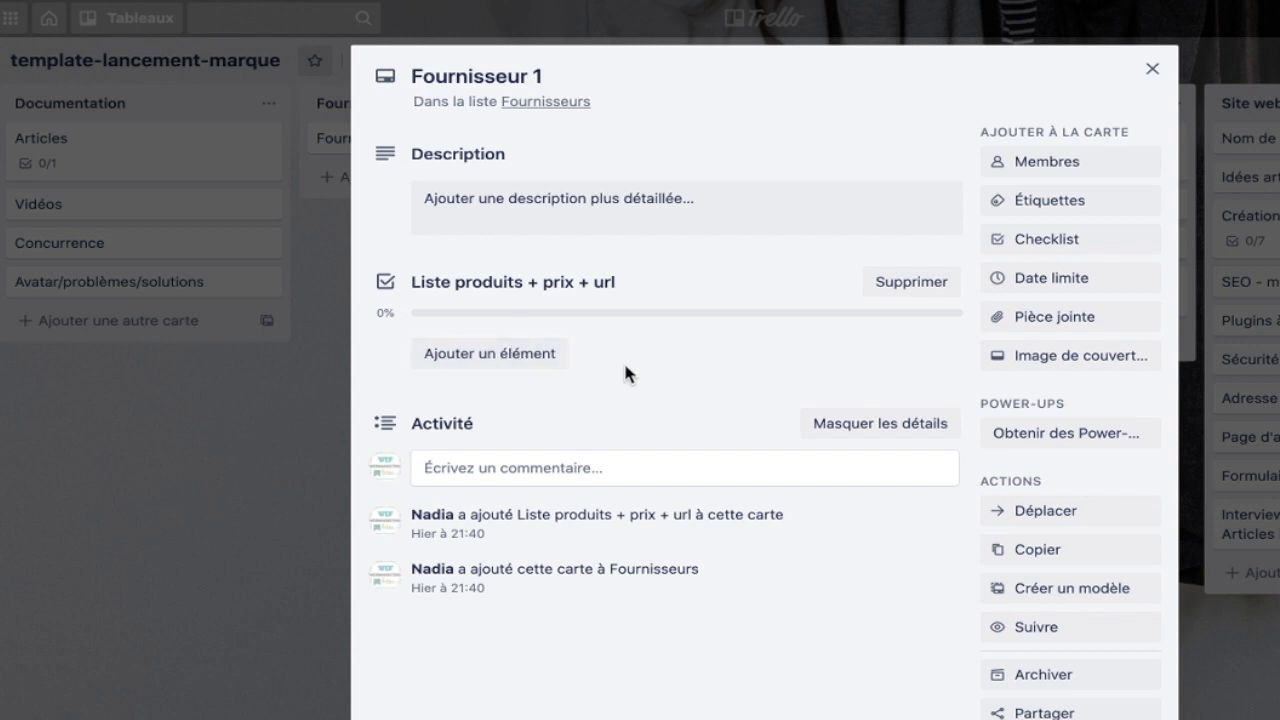
click(1152, 68)
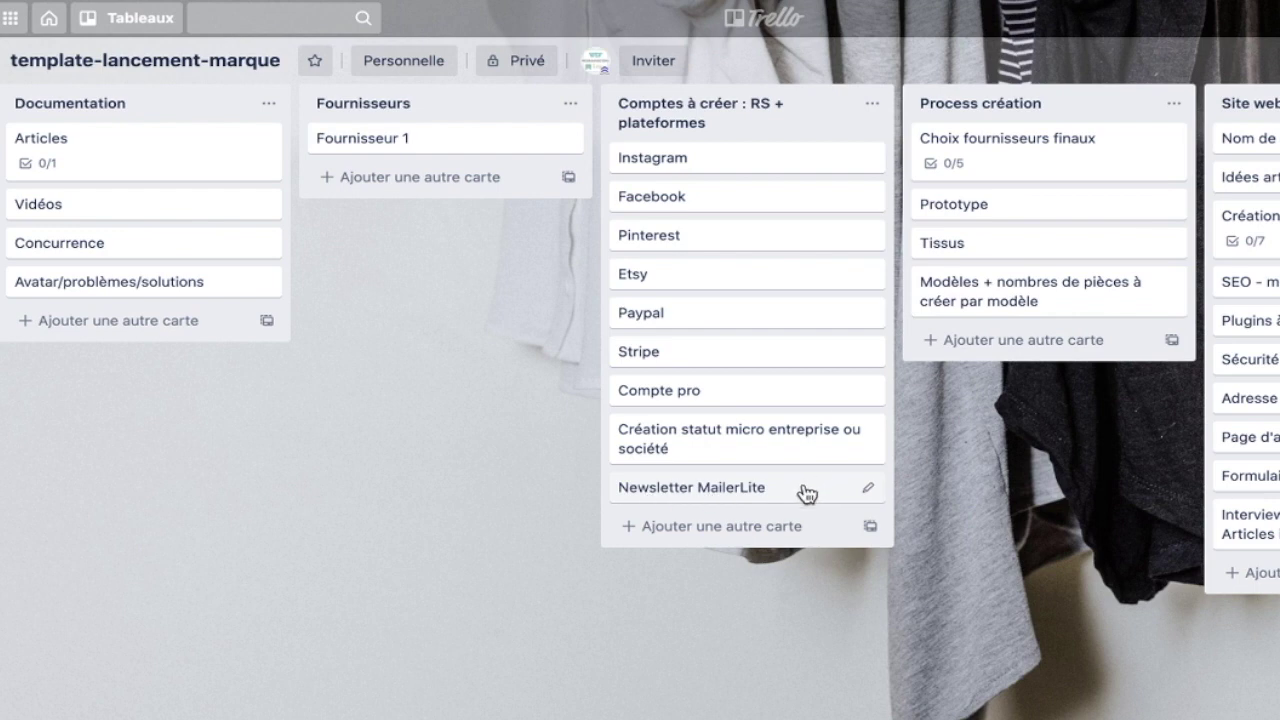
scroll(1025, 418, right, 3)
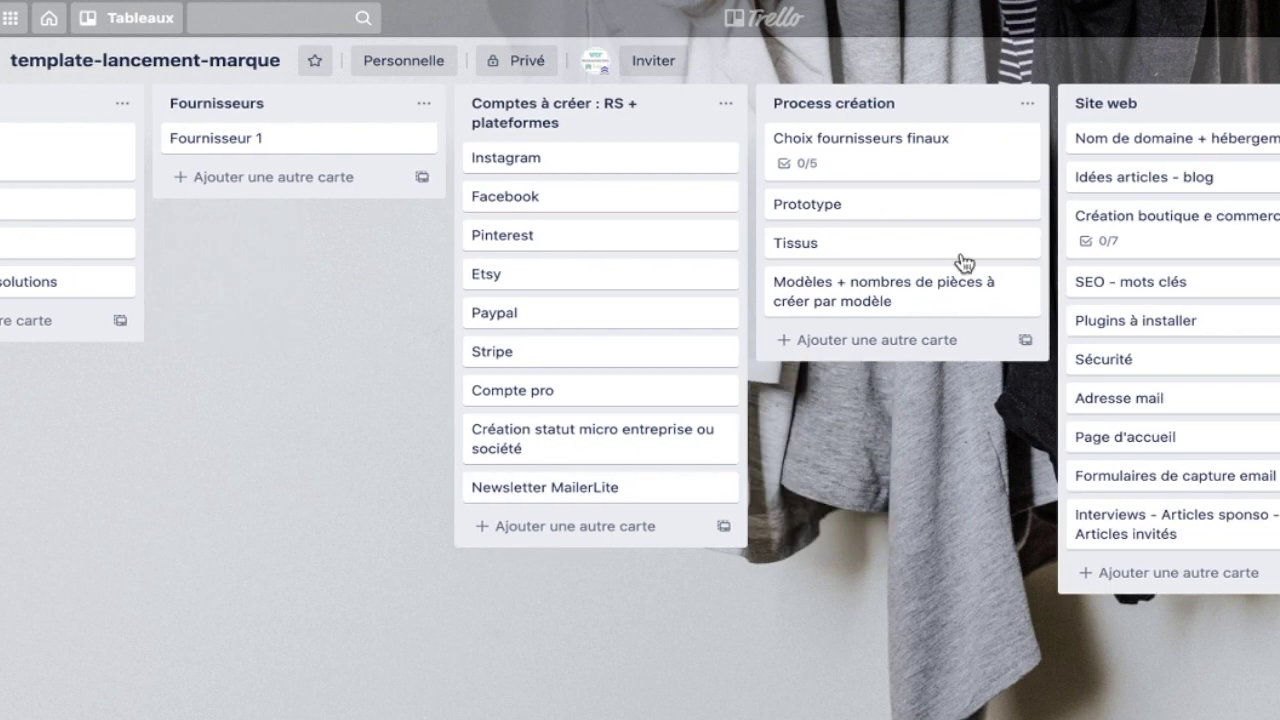
click(860, 164)
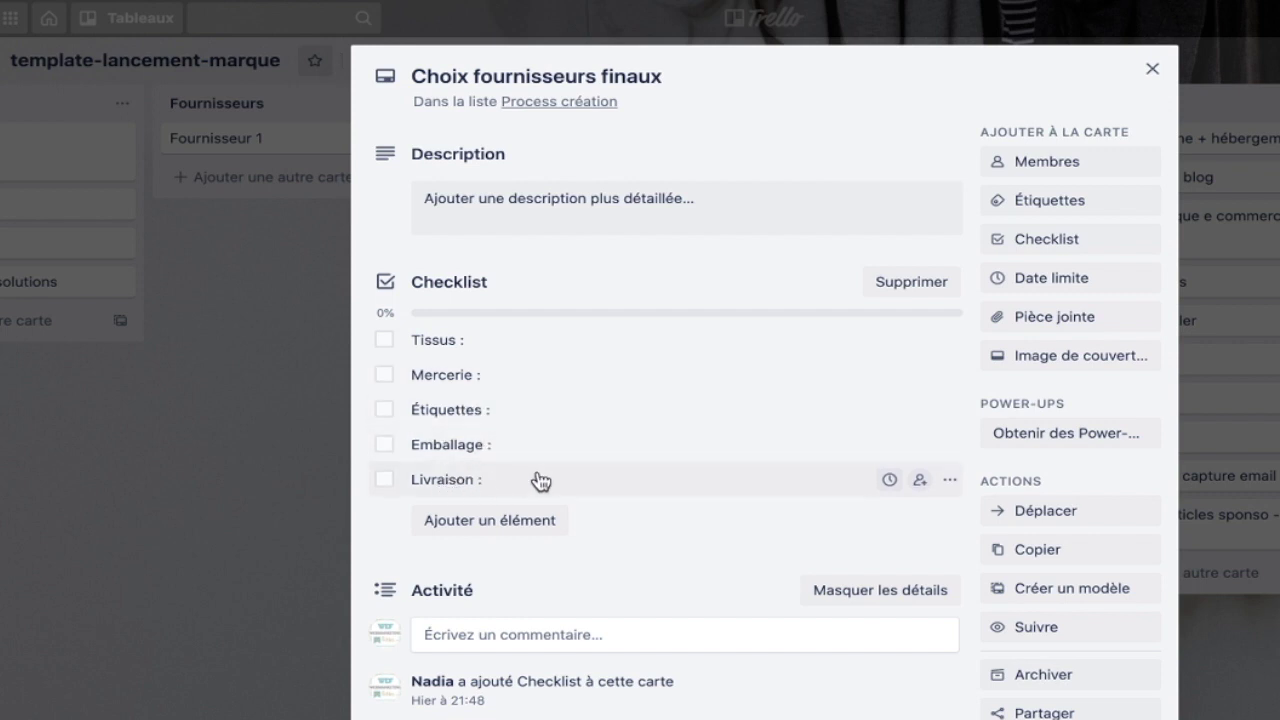
click(1153, 72)
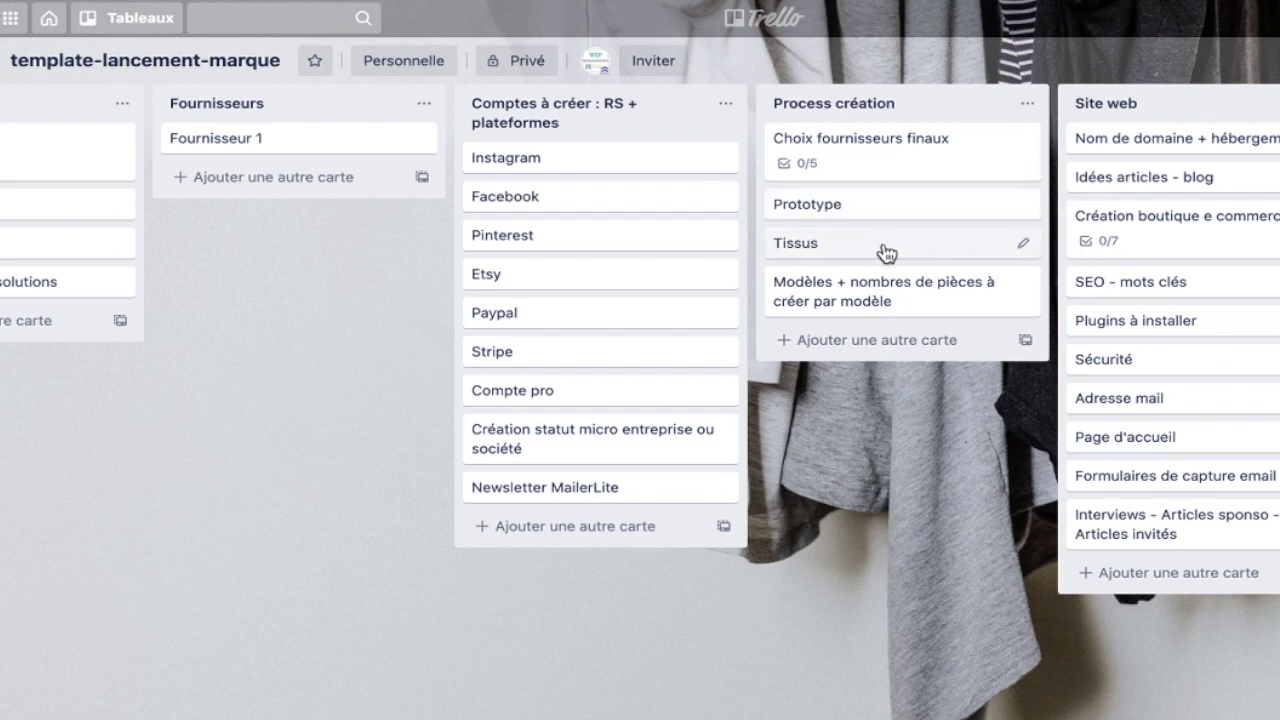
Check the "Modèles + nombres de pièces à créer par modèle" card and the Création boutique e commerce checklist in the Site web list
click(916, 309)
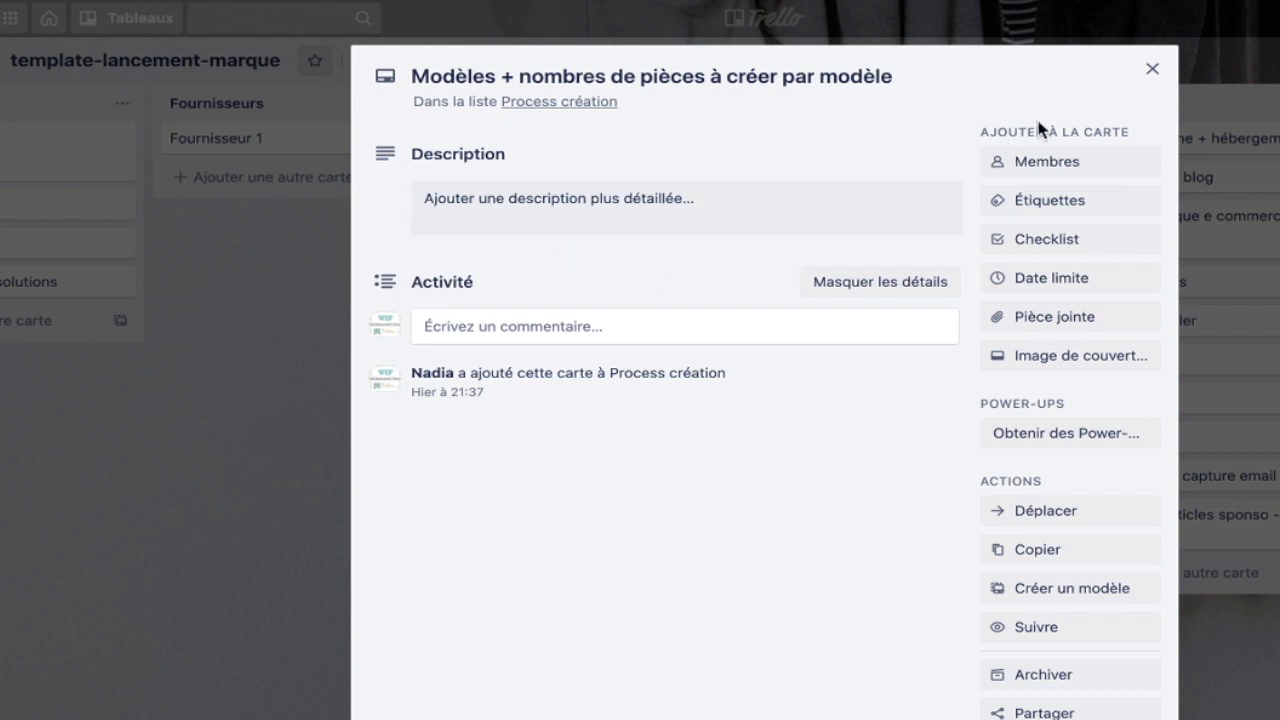
click(1152, 69)
scroll(1088, 321, right, 3)
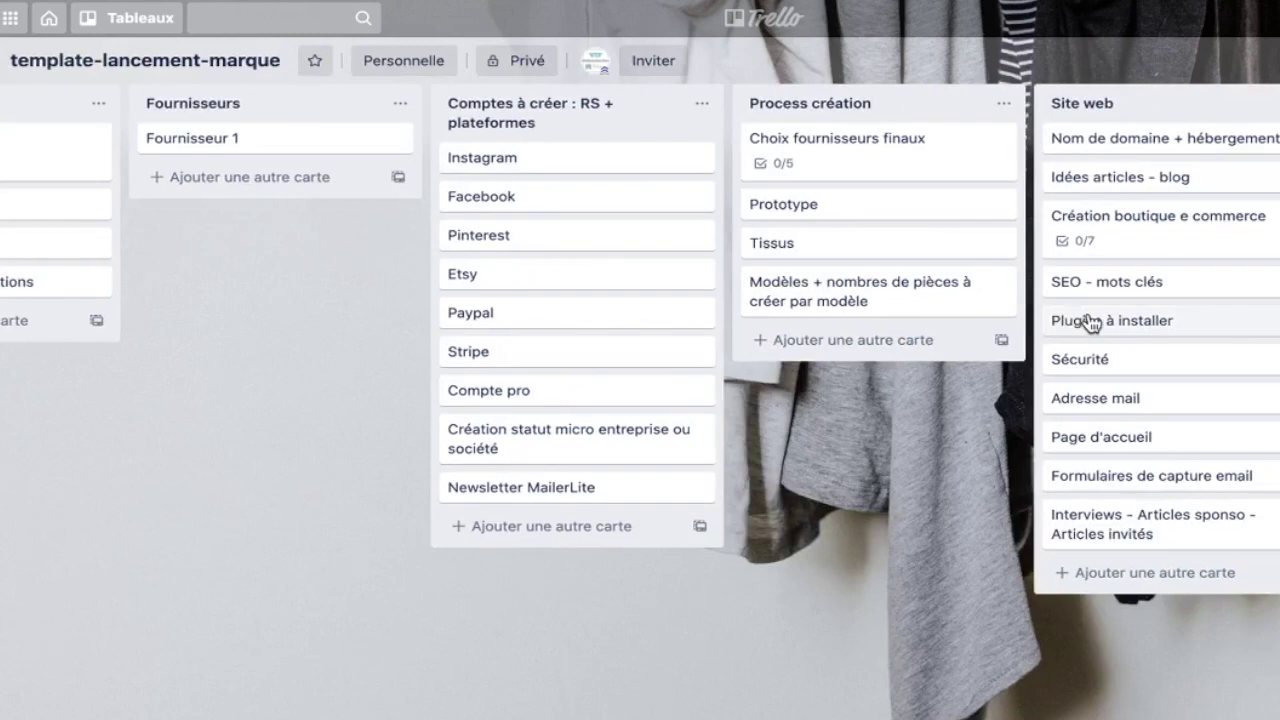
scroll(1088, 321, left, 2)
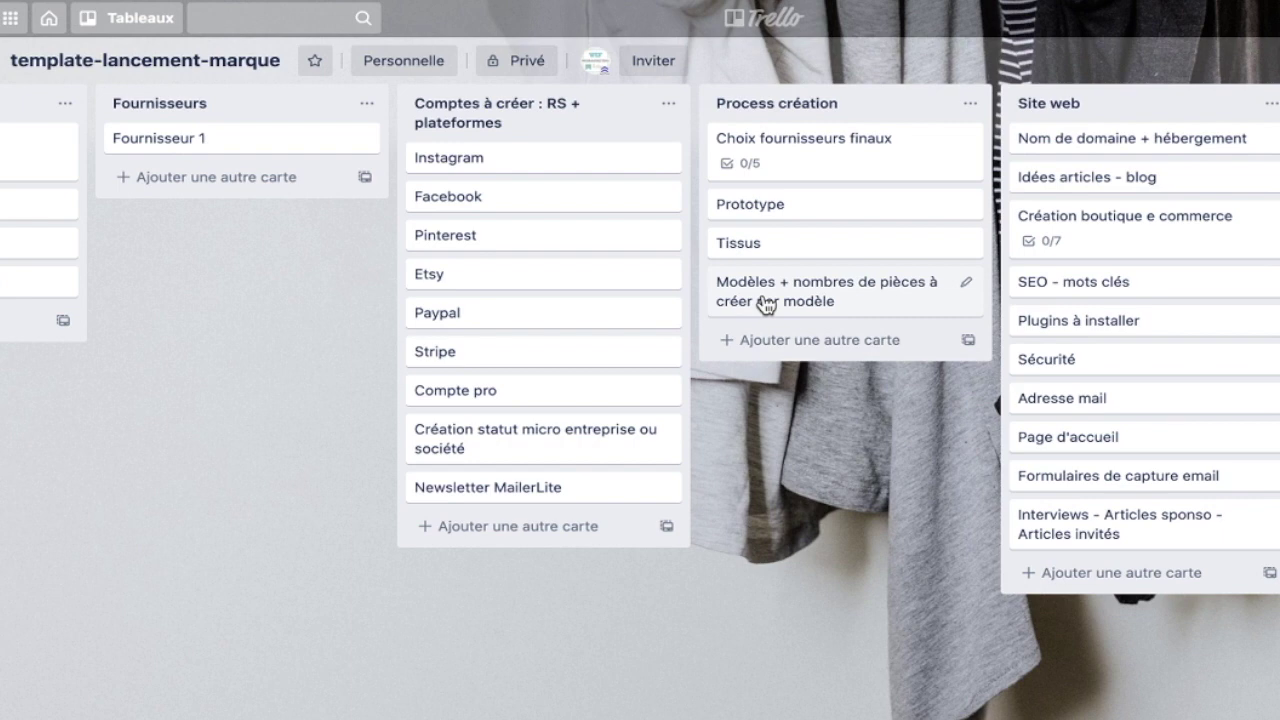
scroll(835, 318, right, 1)
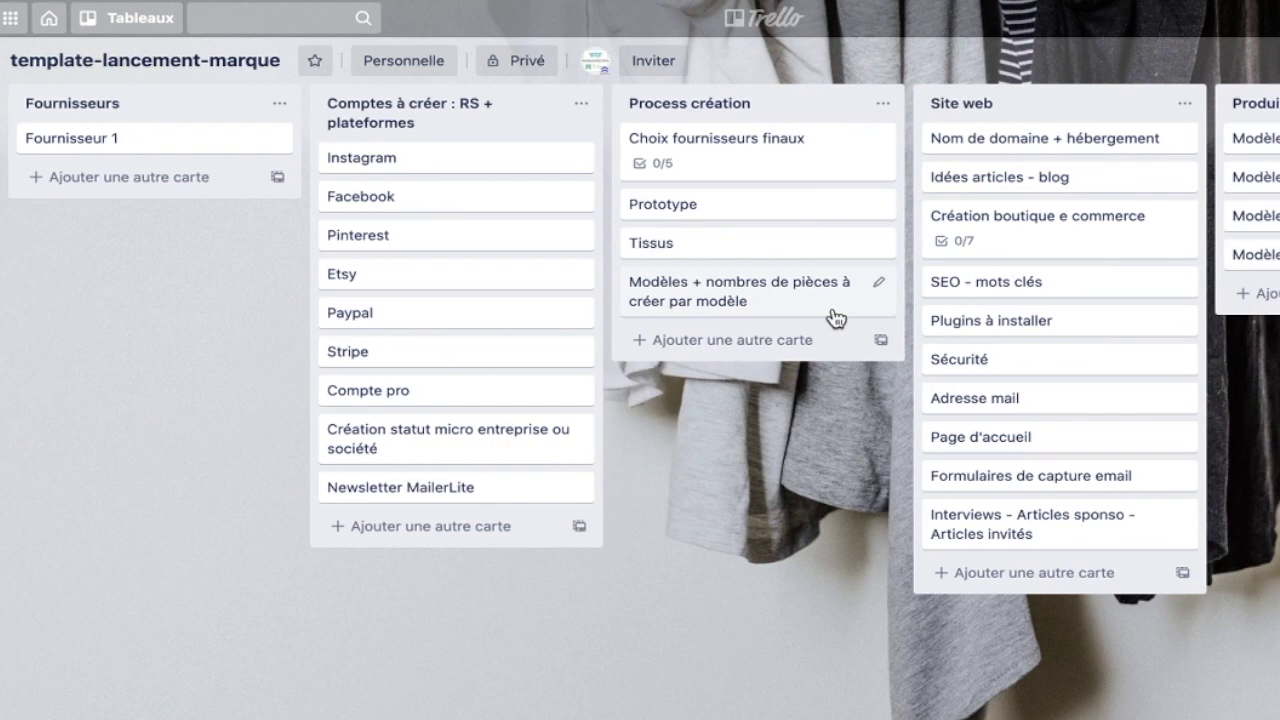
scroll(829, 337, right, 2)
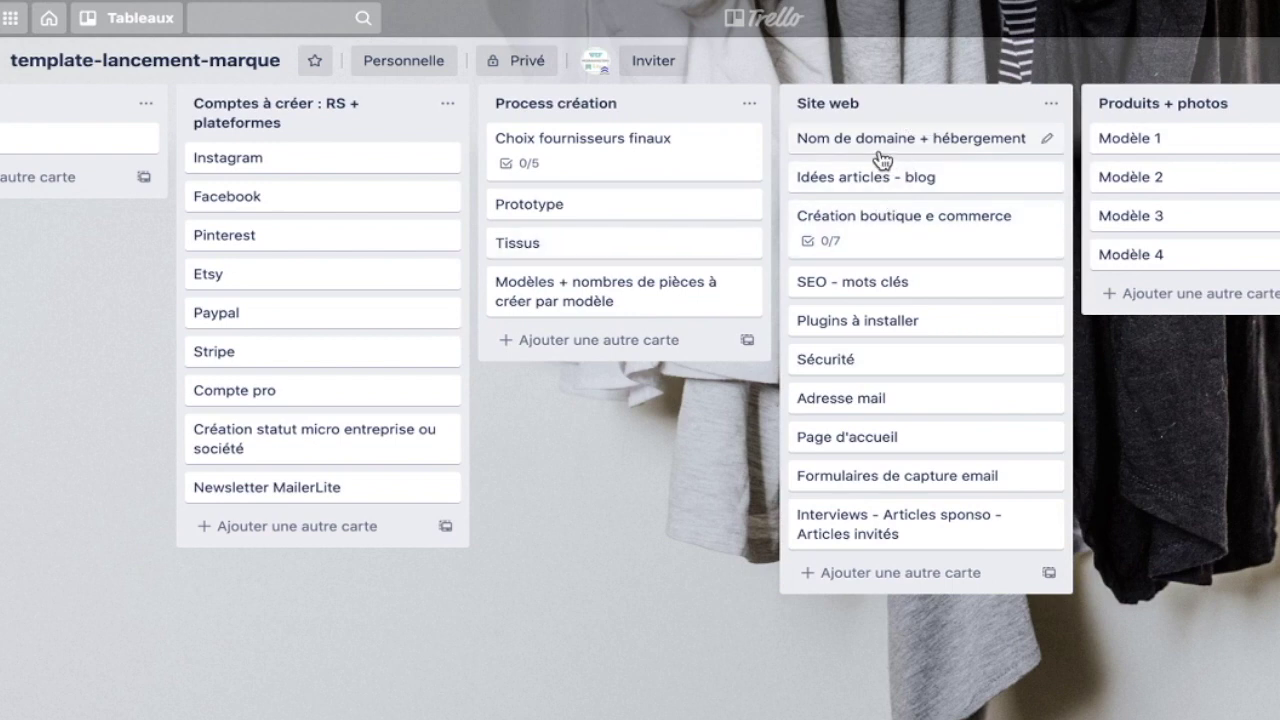
click(882, 237)
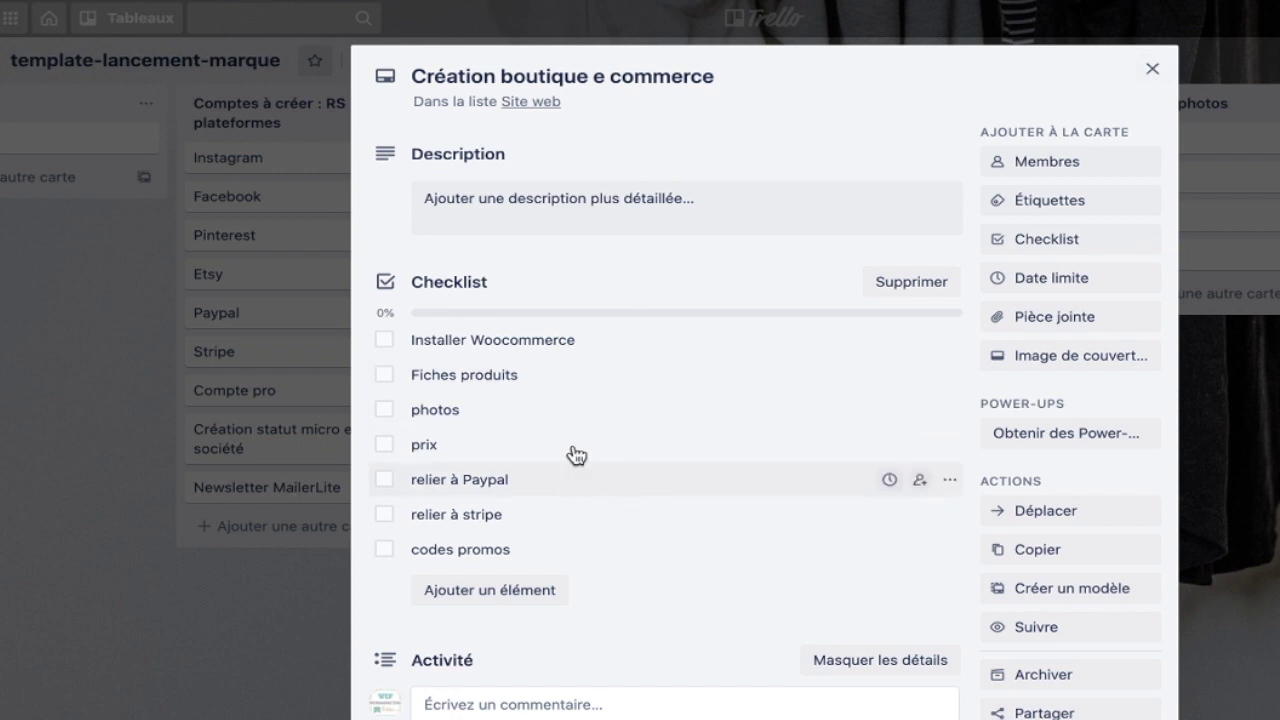
click(1152, 70)
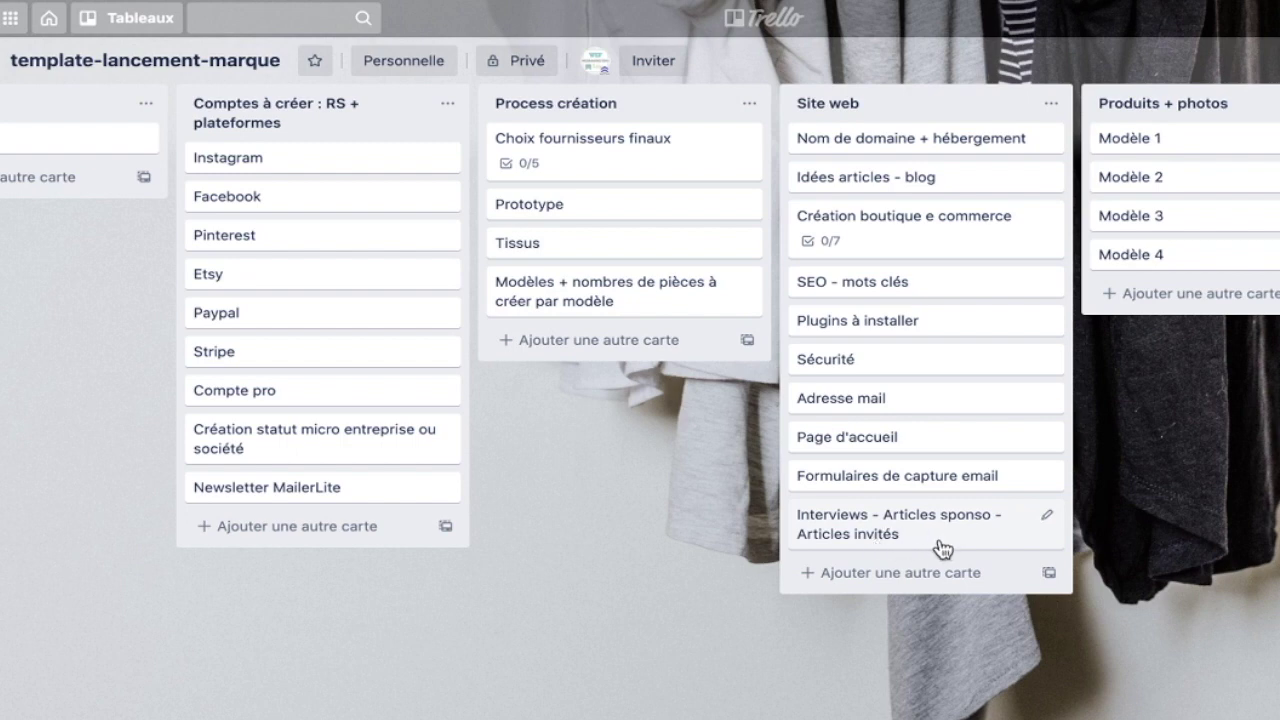
Add a checklist to the "Facebook ads (+ instagram)" card in the Publicité list with the item "Créer des audiences personnalisée"
scroll(941, 545, right, 6)
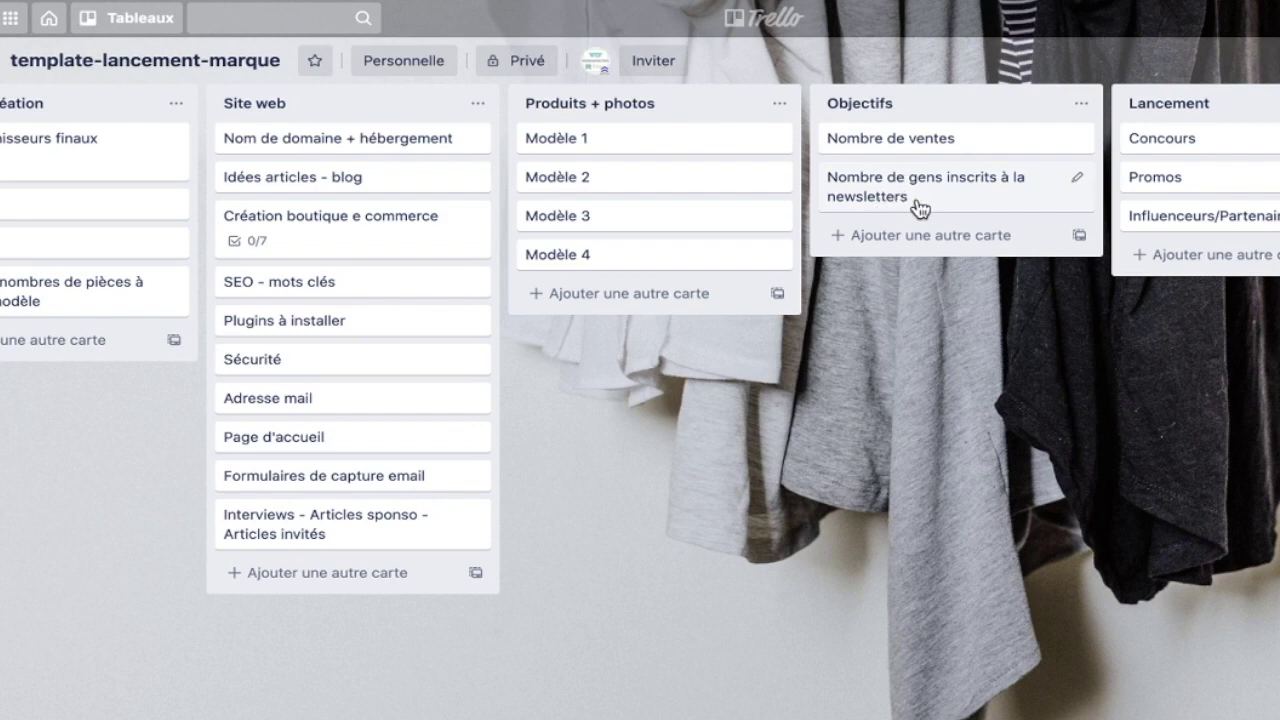
scroll(915, 207, right, 3)
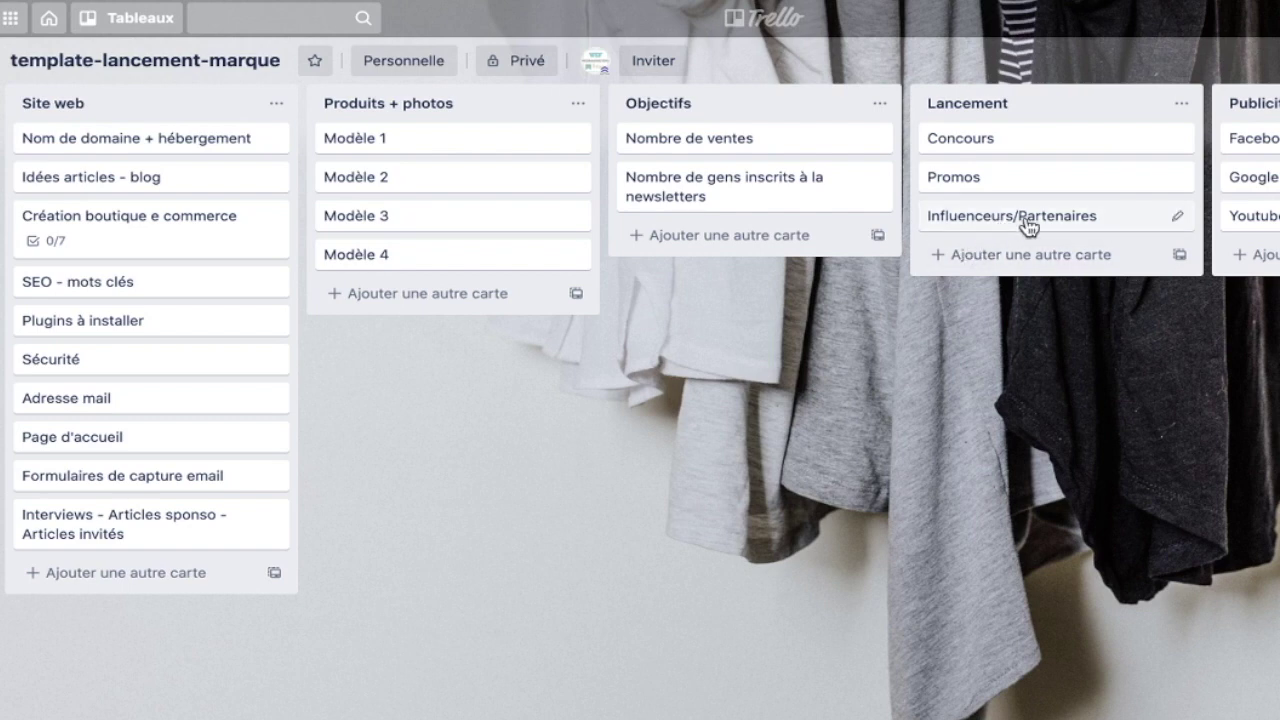
scroll(951, 229, right, 3)
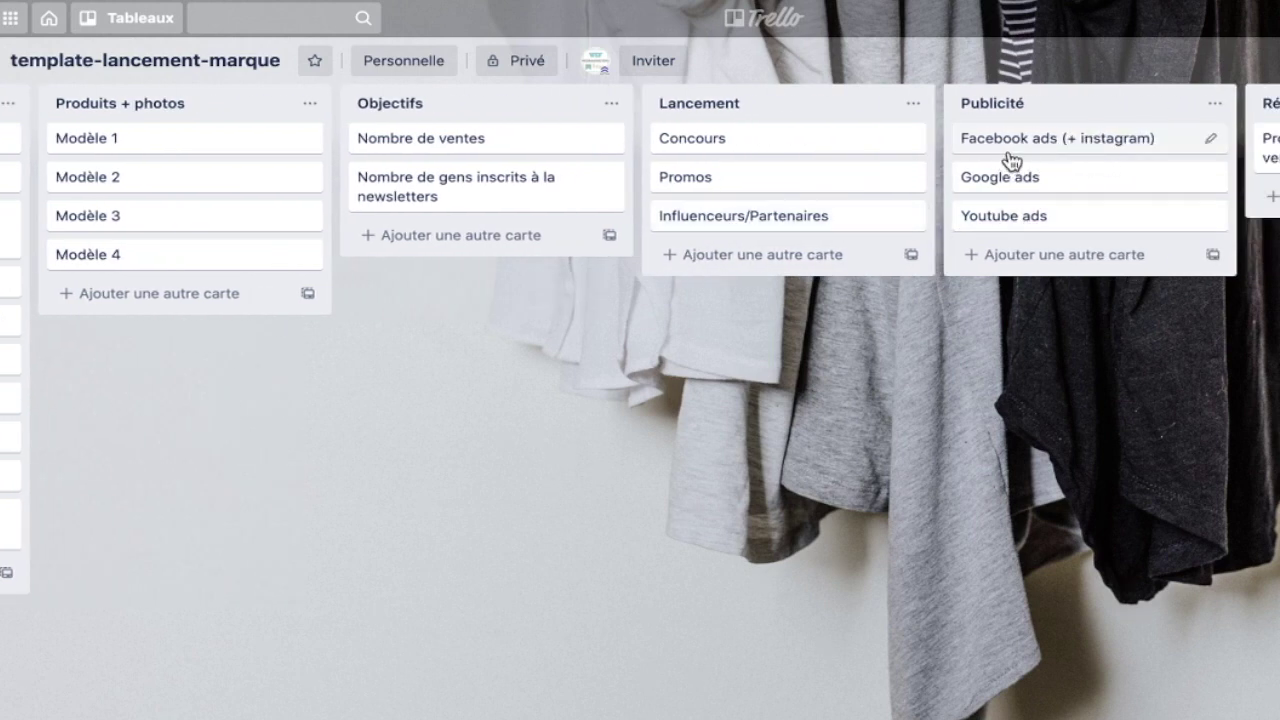
click(1133, 148)
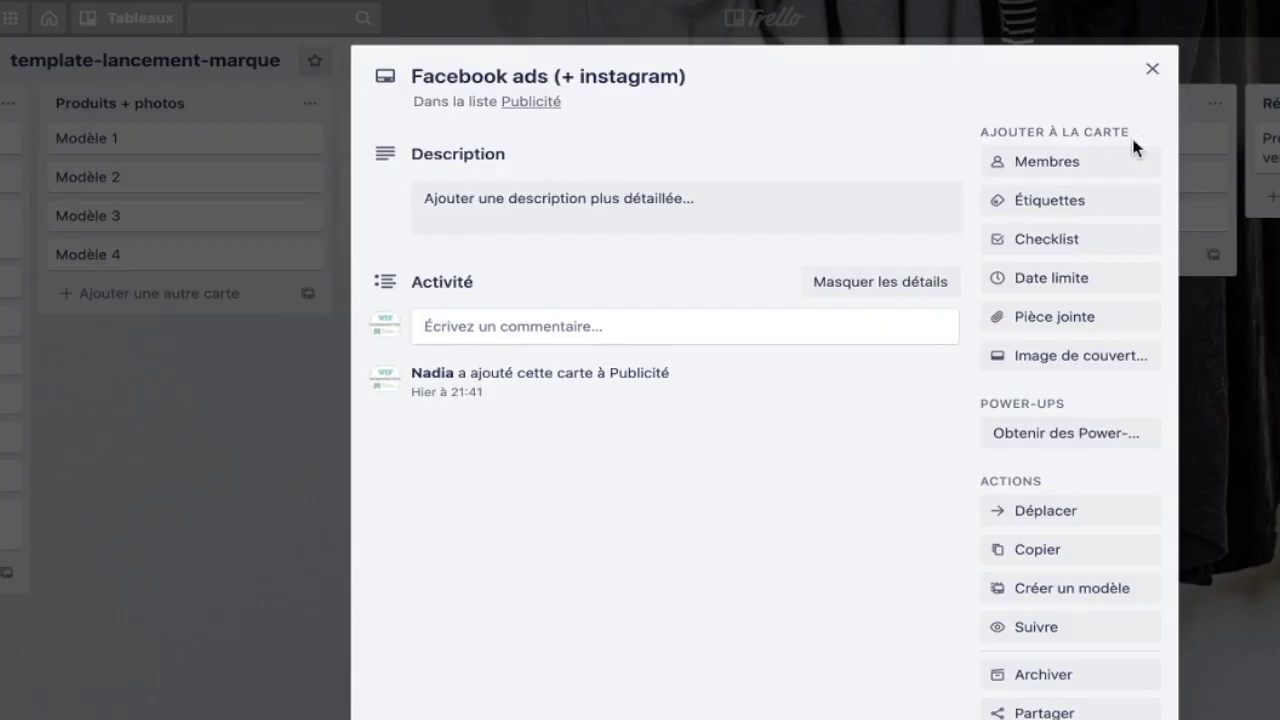
click(1074, 243)
click(1045, 449)
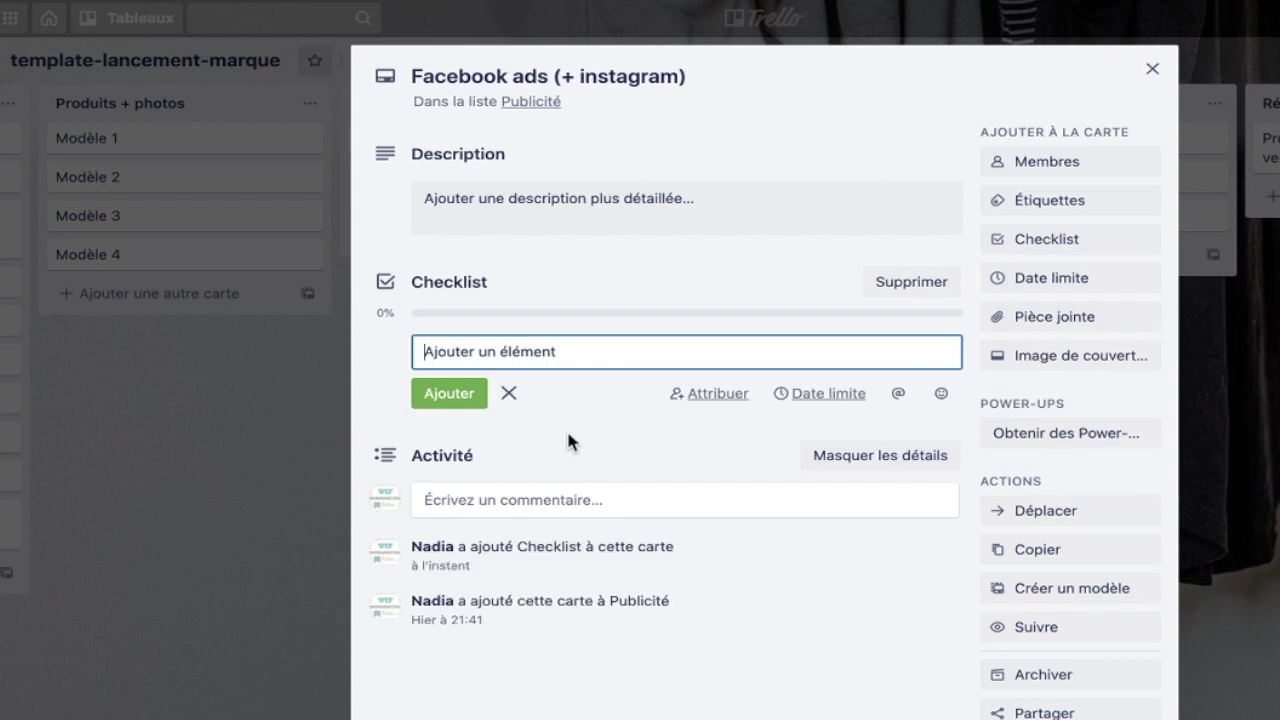
text(Créer des audiences personn)
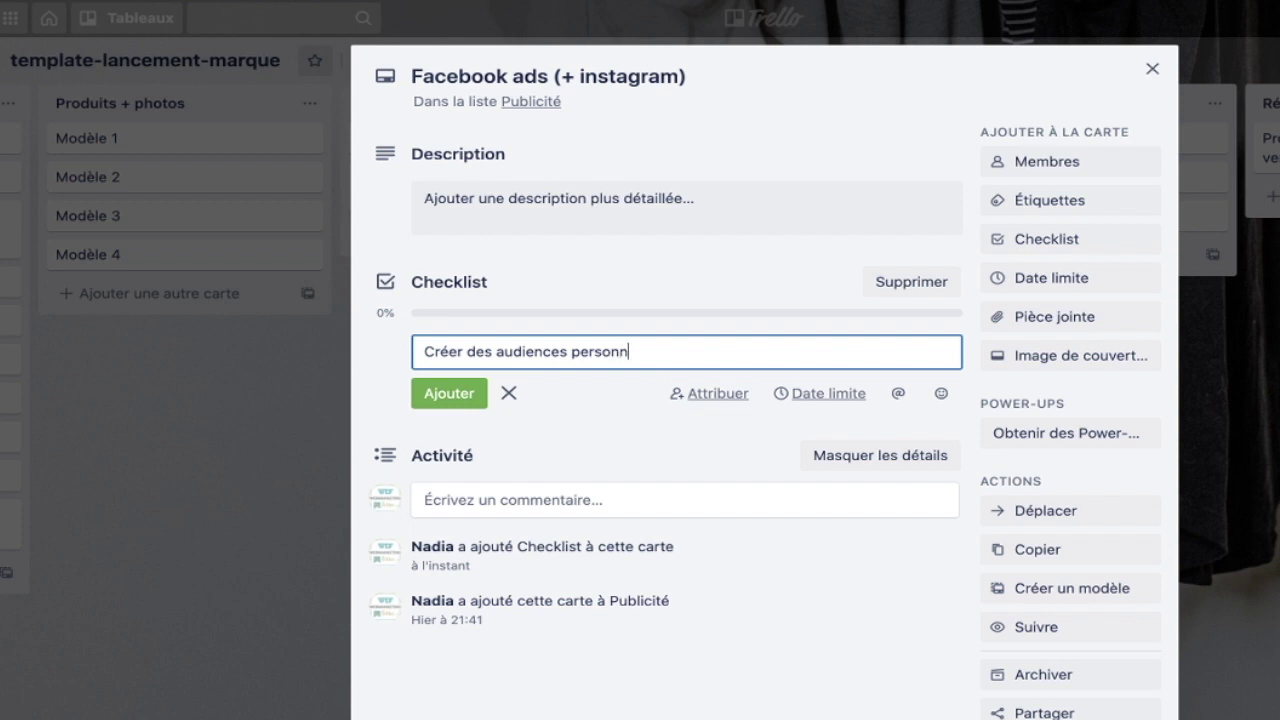
text(alisée)
key(Return)
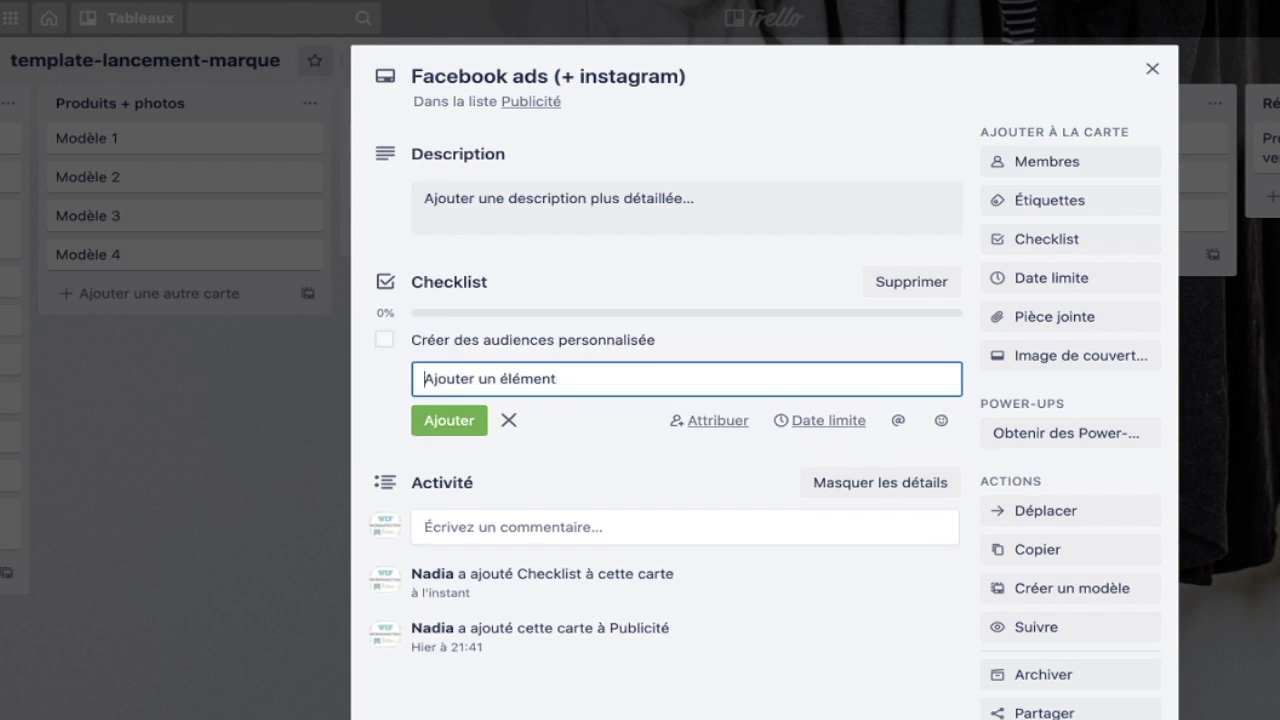
Add the items "Texte annonce" and "photo annonce" to the Facebook ads checklist
text(Texte annonc)
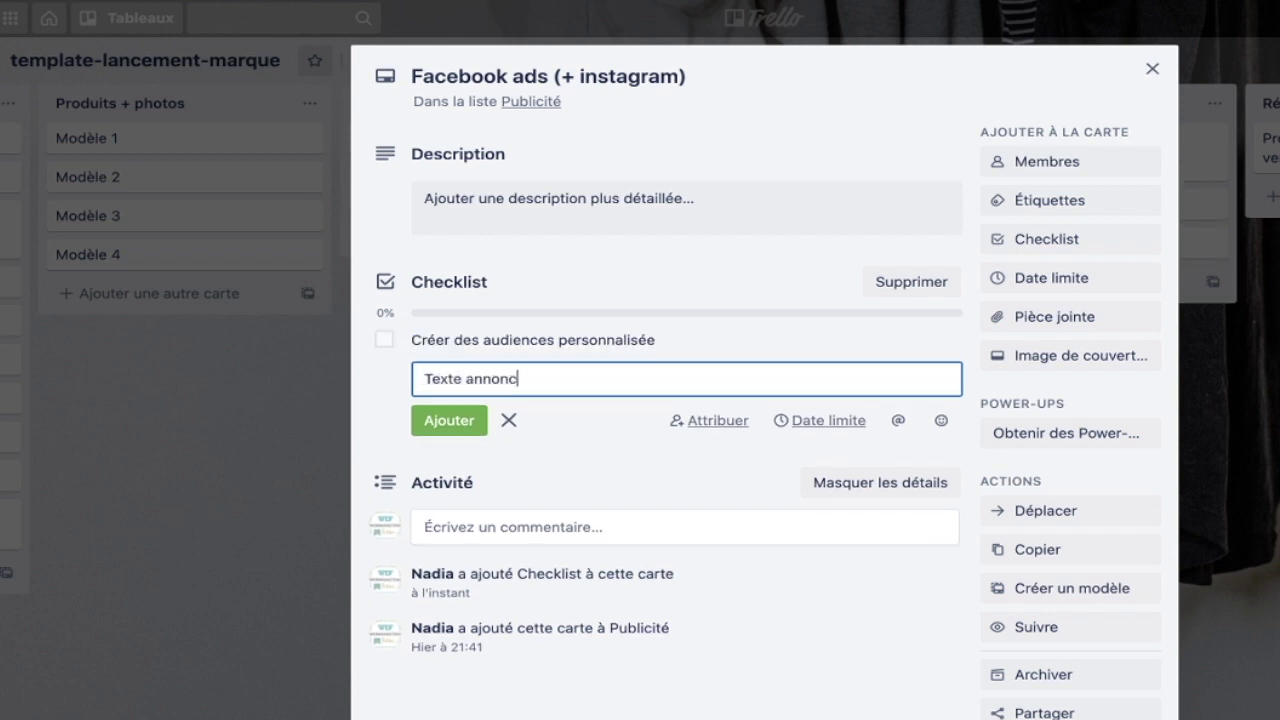
text(e)
key(Return)
text(phot)
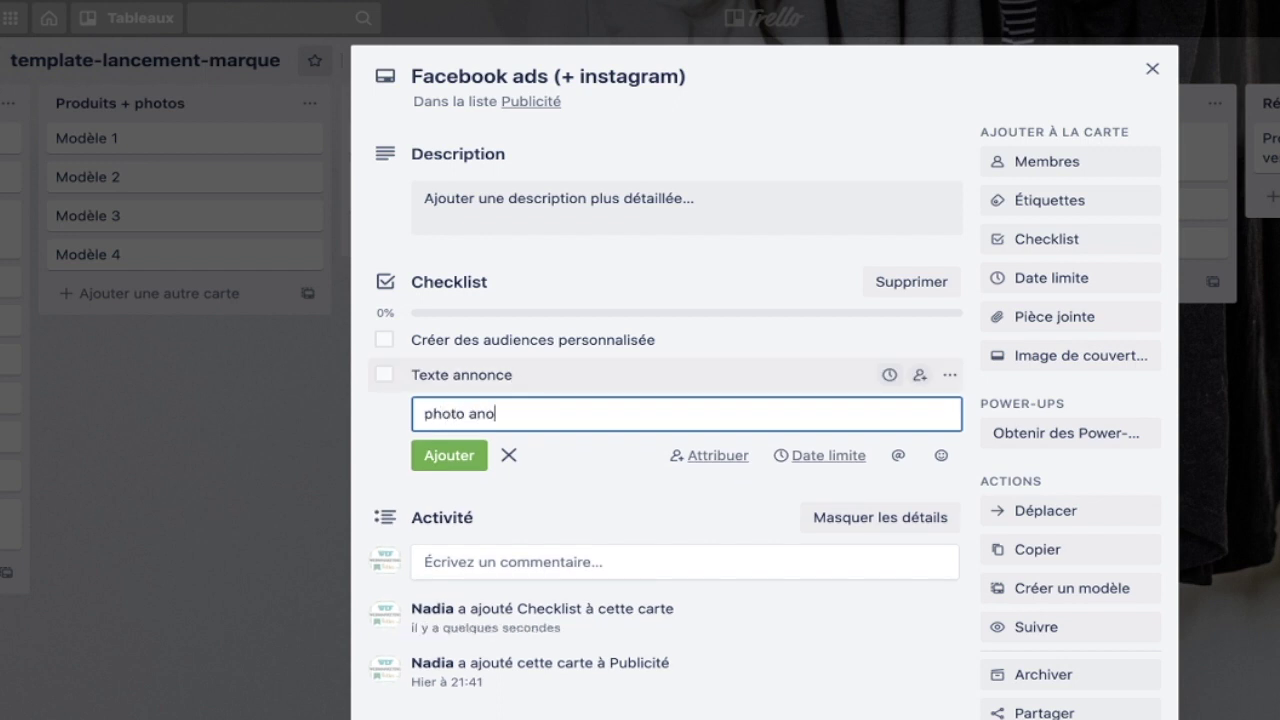
text(o annonce)
key(Return)
Add the items "placer le pixel Facebook" and "Evènement" to the Facebook ads checklist and close the card
text(placer le pixel Fa)
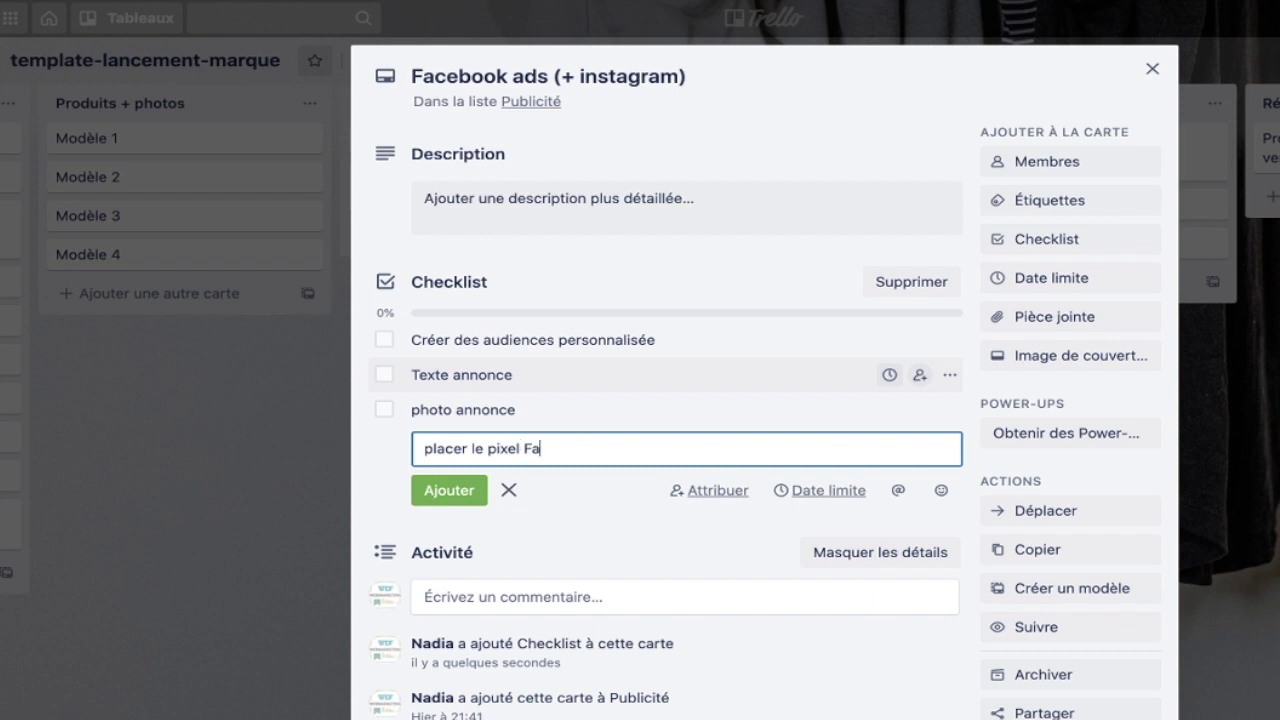
text(cebook)
key(Return)
text(Evènement)
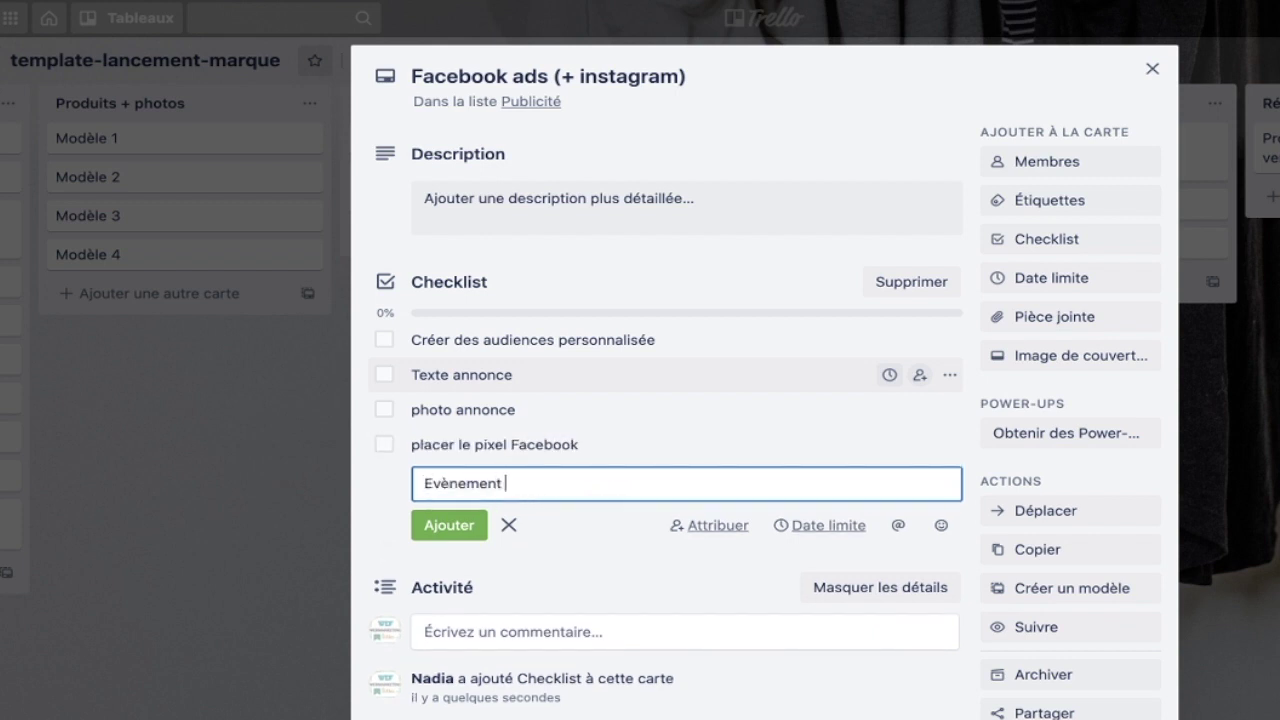
key(Return)
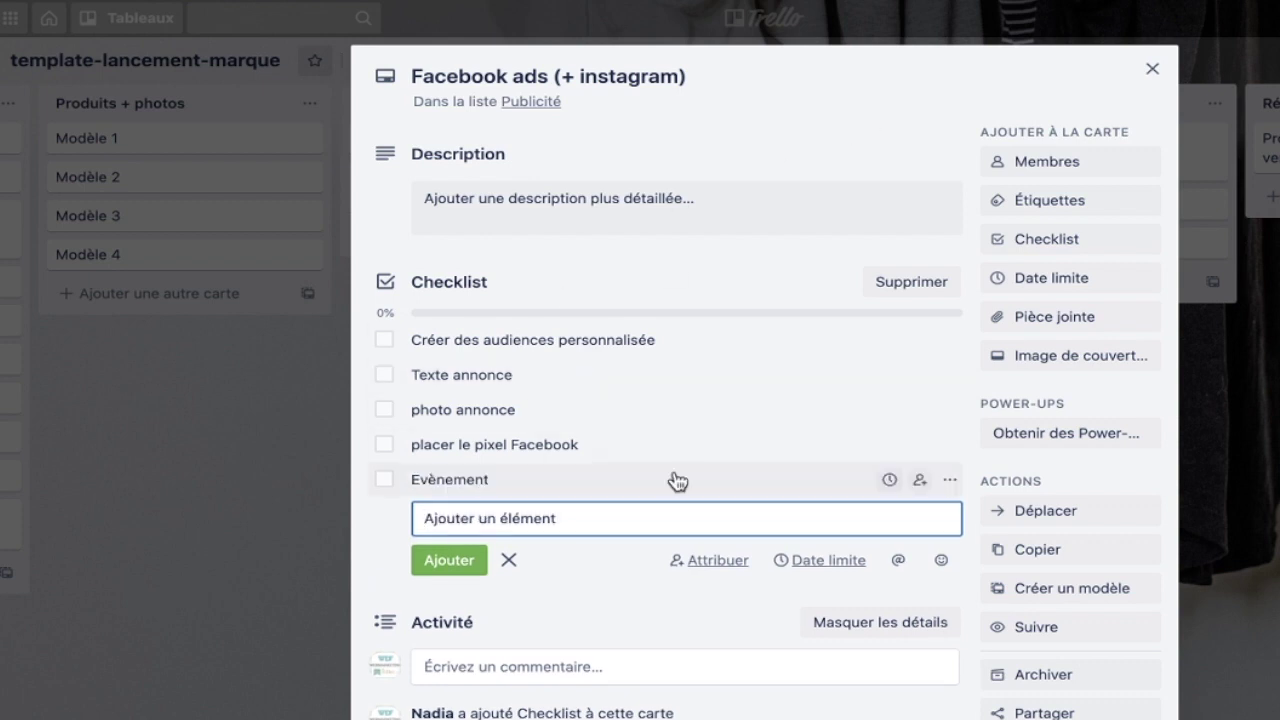
click(1152, 69)
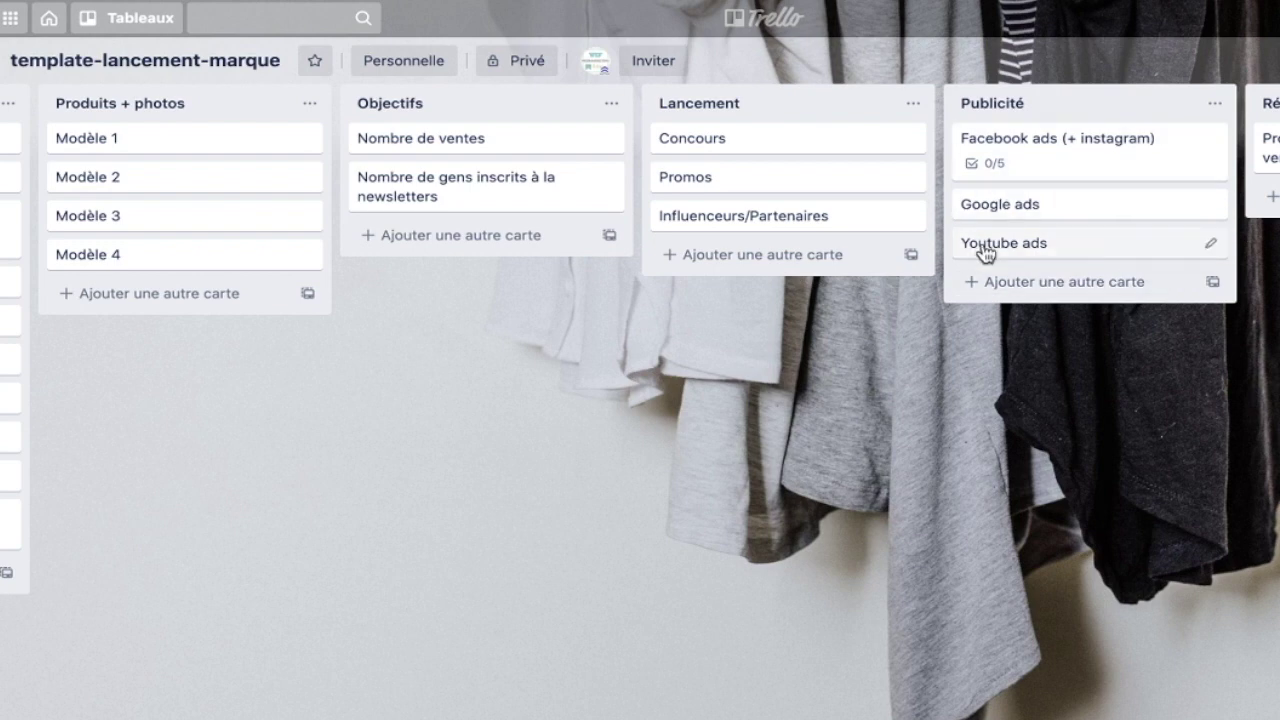
Correct the title of the list "Prochaines promos à programmes" to "Prochaines promos à programmer"
scroll(1062, 383, right, 3)
scroll(1062, 383, right, 3)
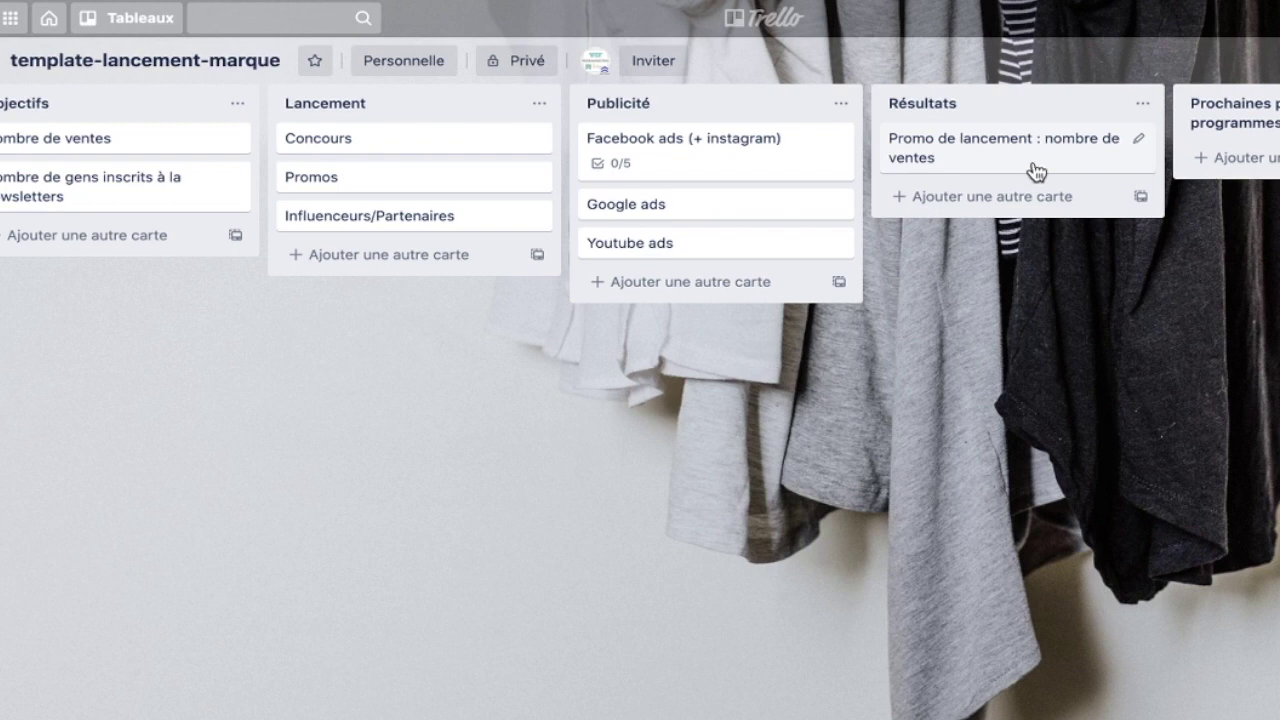
scroll(1049, 166, right, 3)
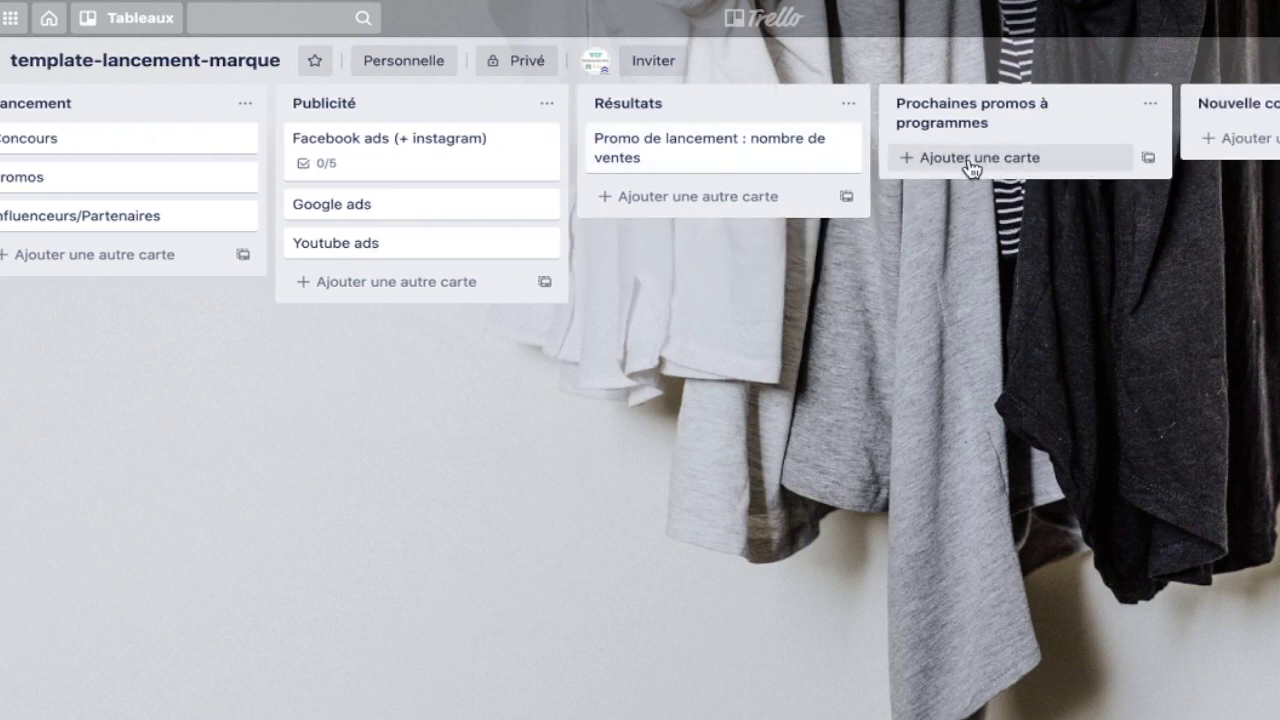
click(1003, 129)
click(1023, 129)
key(BackSpace)
click(1032, 225)
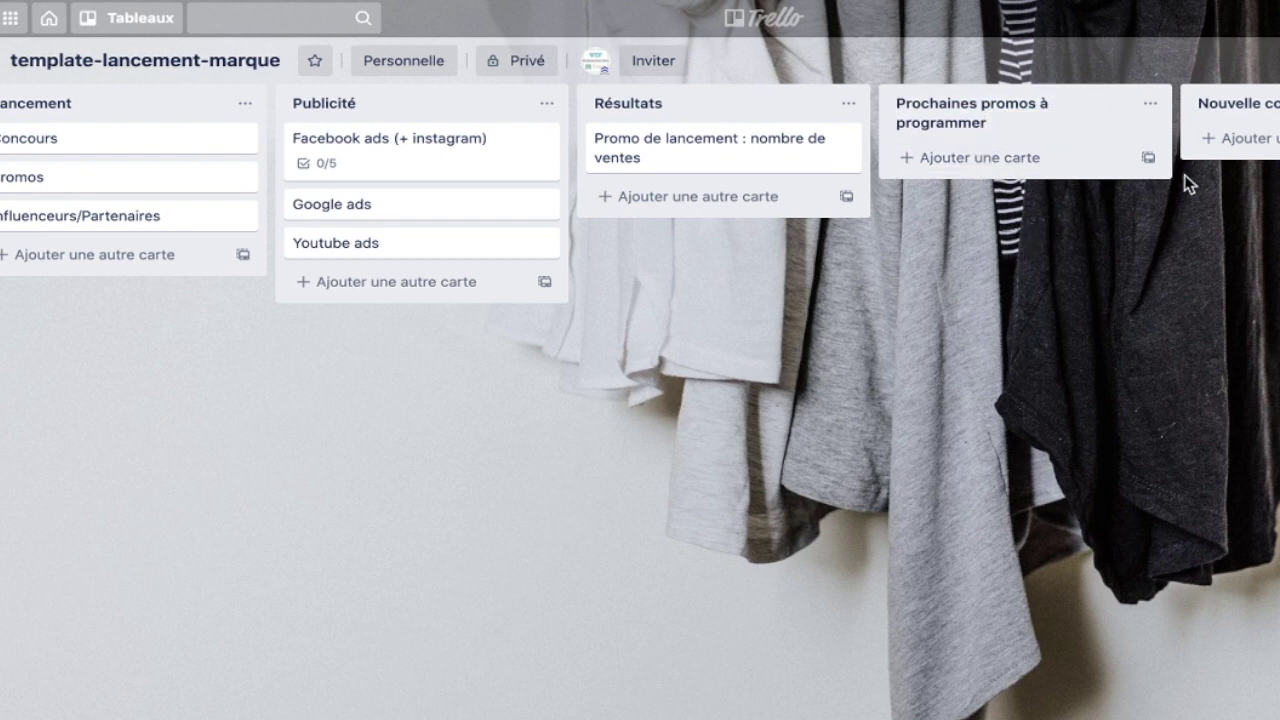
scroll(1211, 171, right, 3)
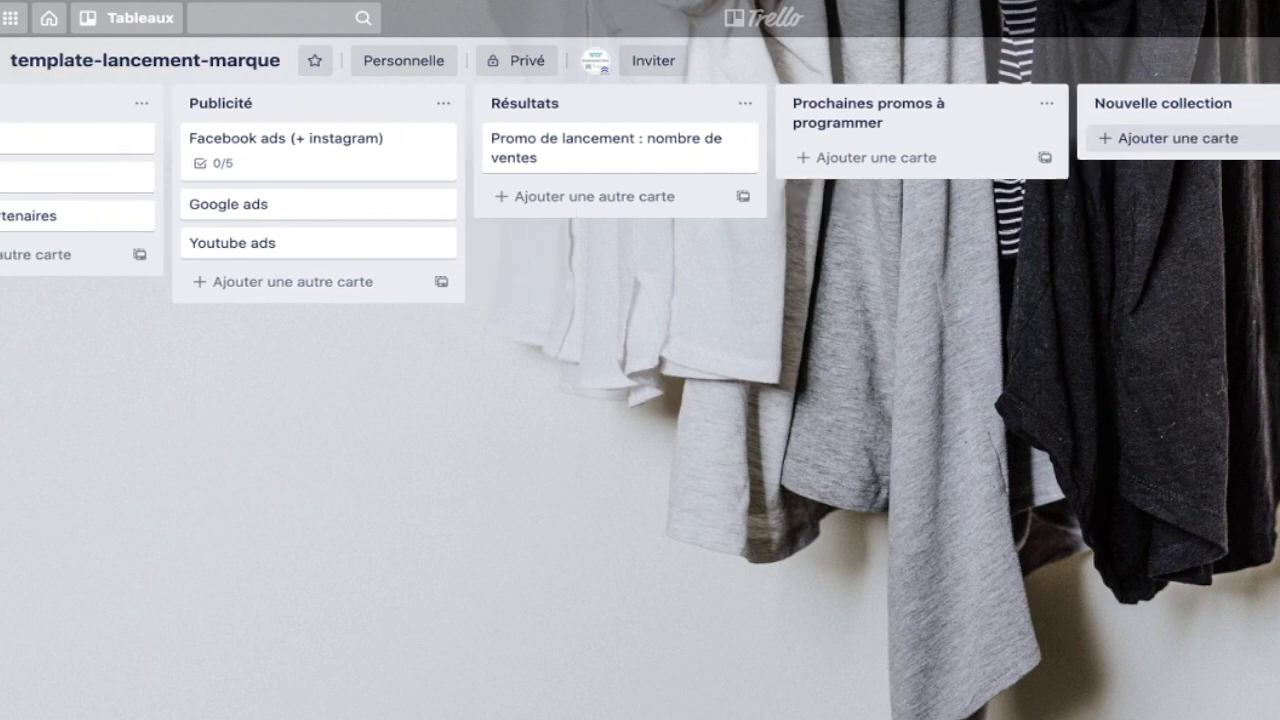
scroll(700, 348, left, 15)
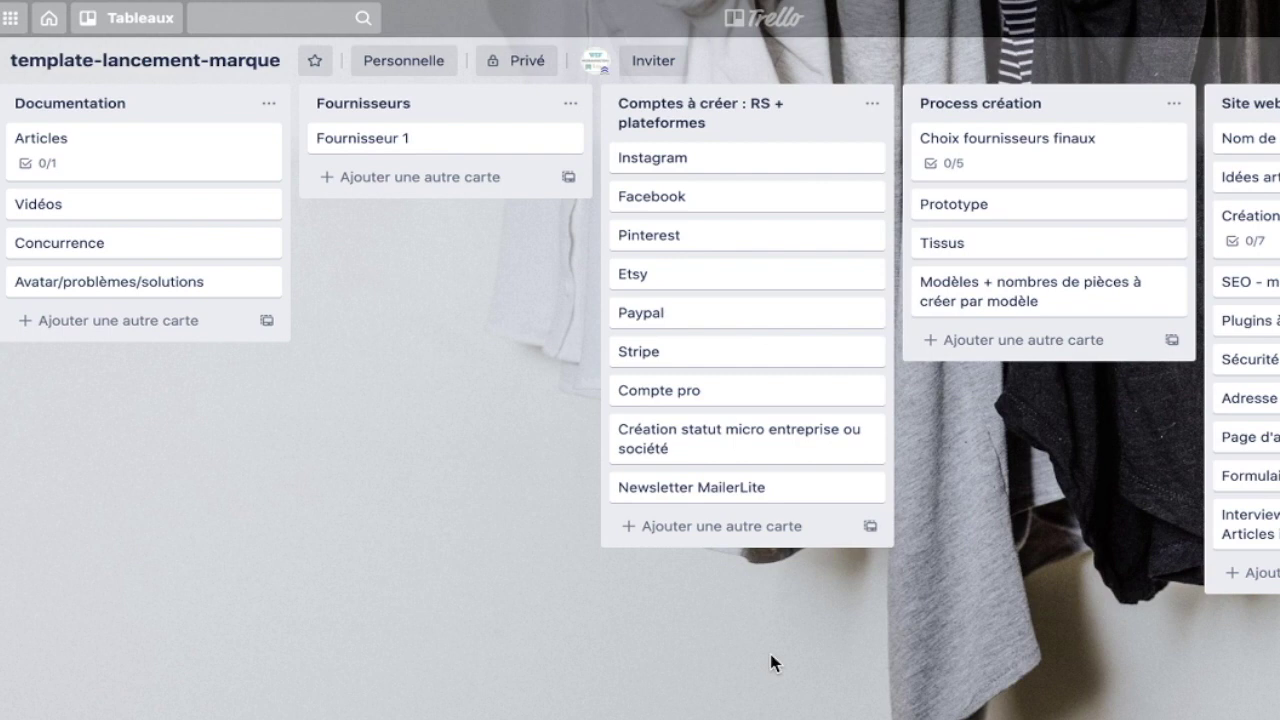
scroll(907, 669, right, 3)
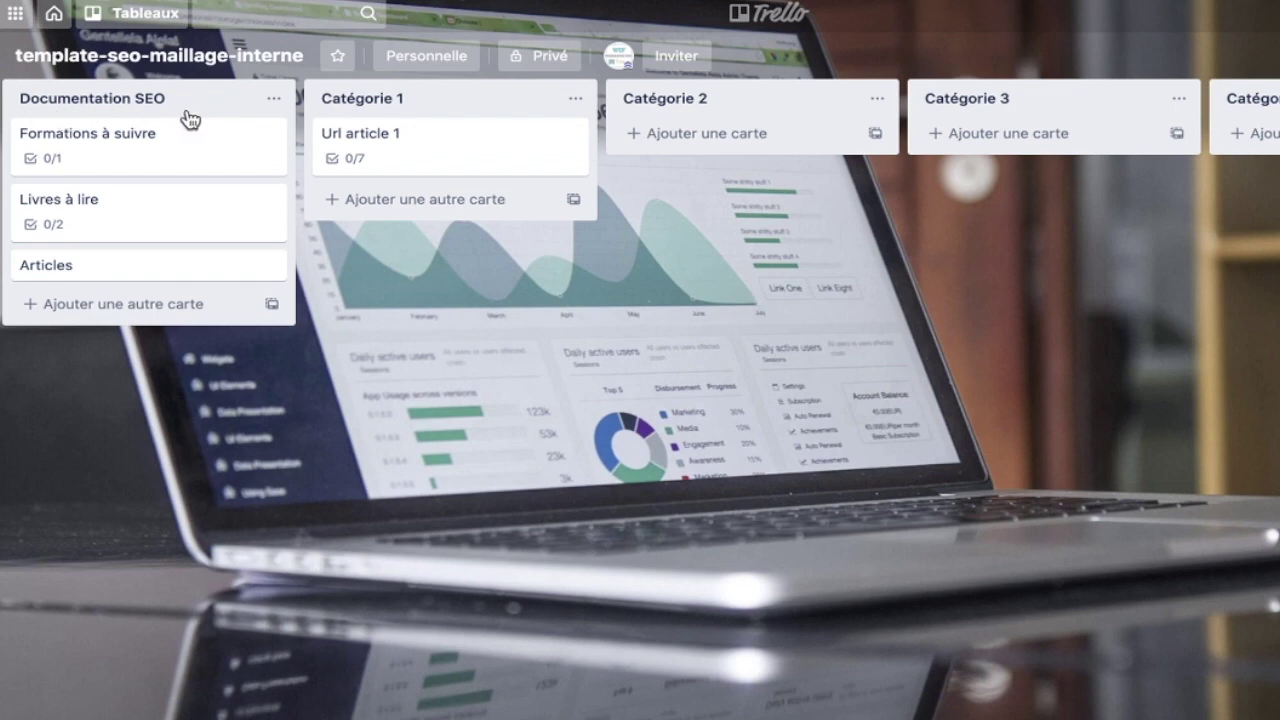
Check the checklists of the "Formations à suivre" and "Livres à lire" cards in the Documentation SEO list
click(131, 157)
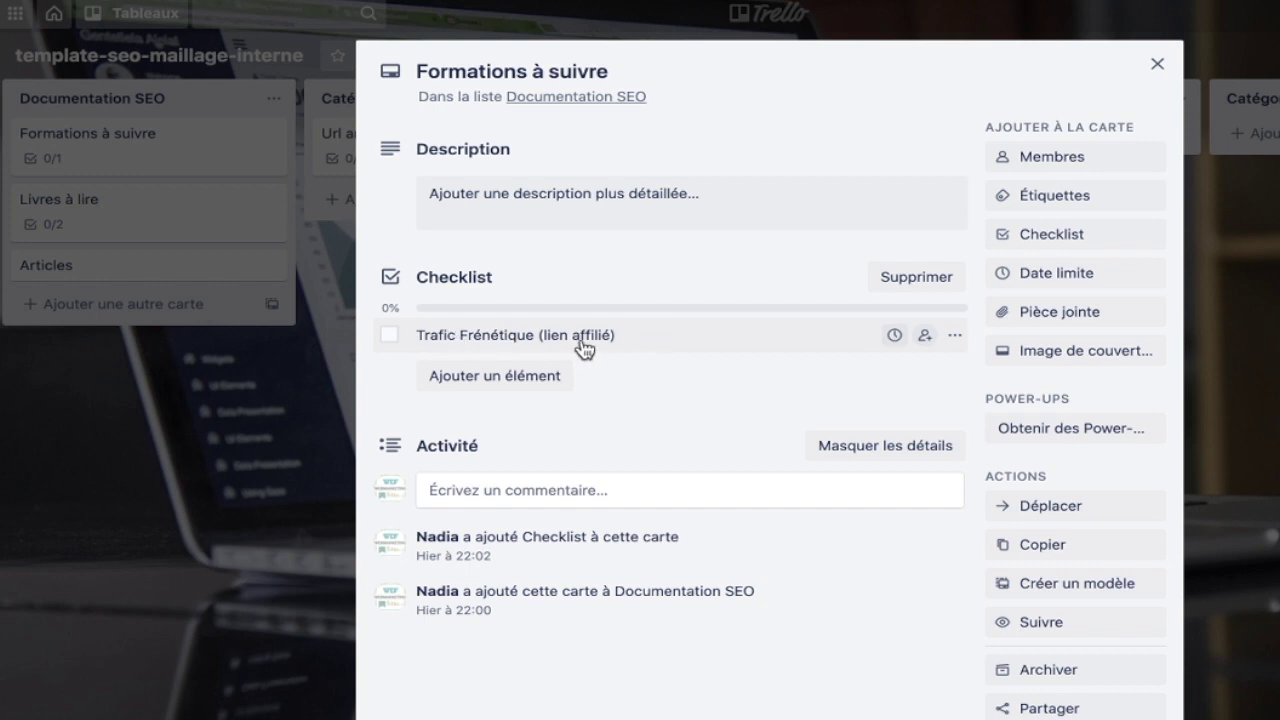
click(1155, 78)
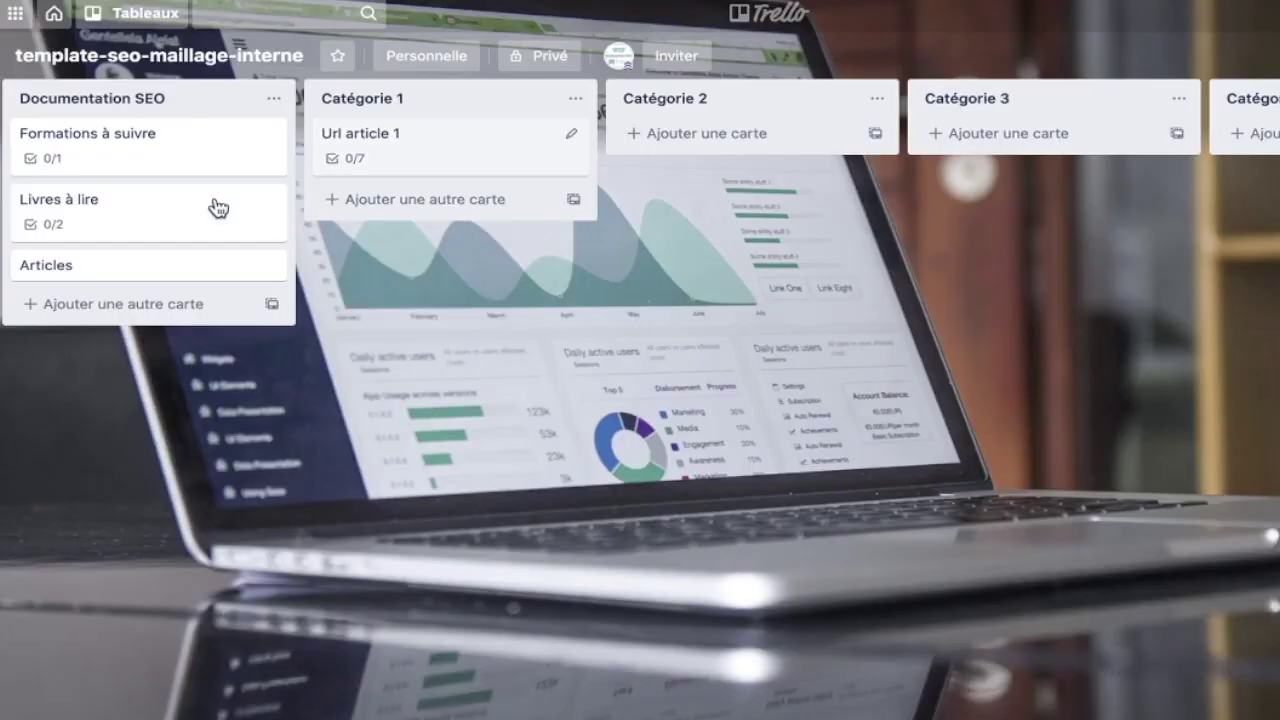
click(123, 220)
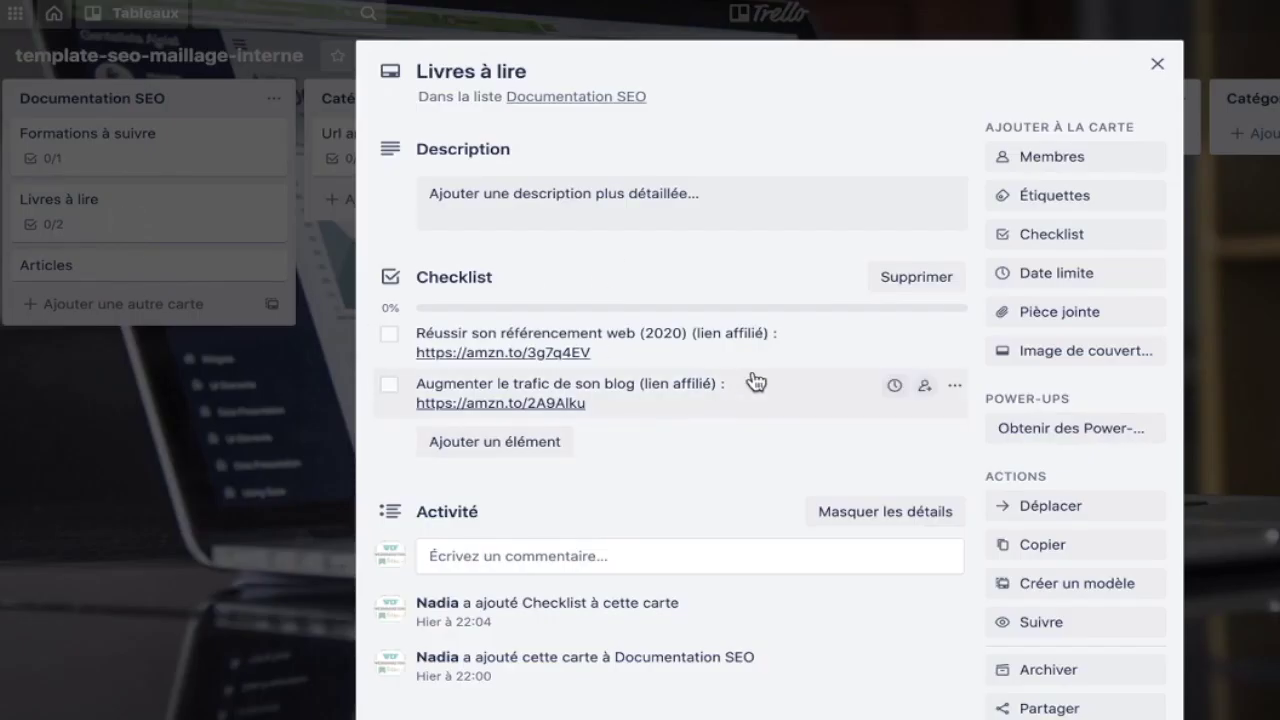
click(1157, 65)
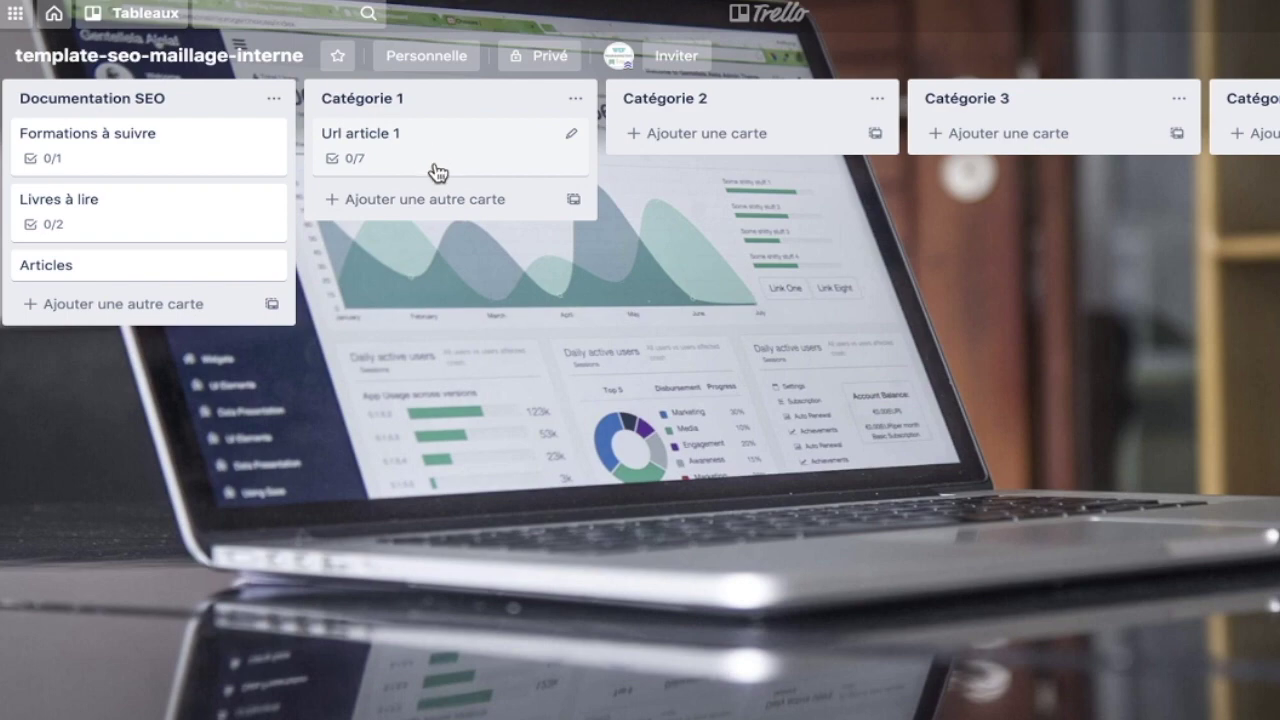
Check the article optimisation checklist of the "Url article 1" card in the Catégorie 1 list
click(509, 157)
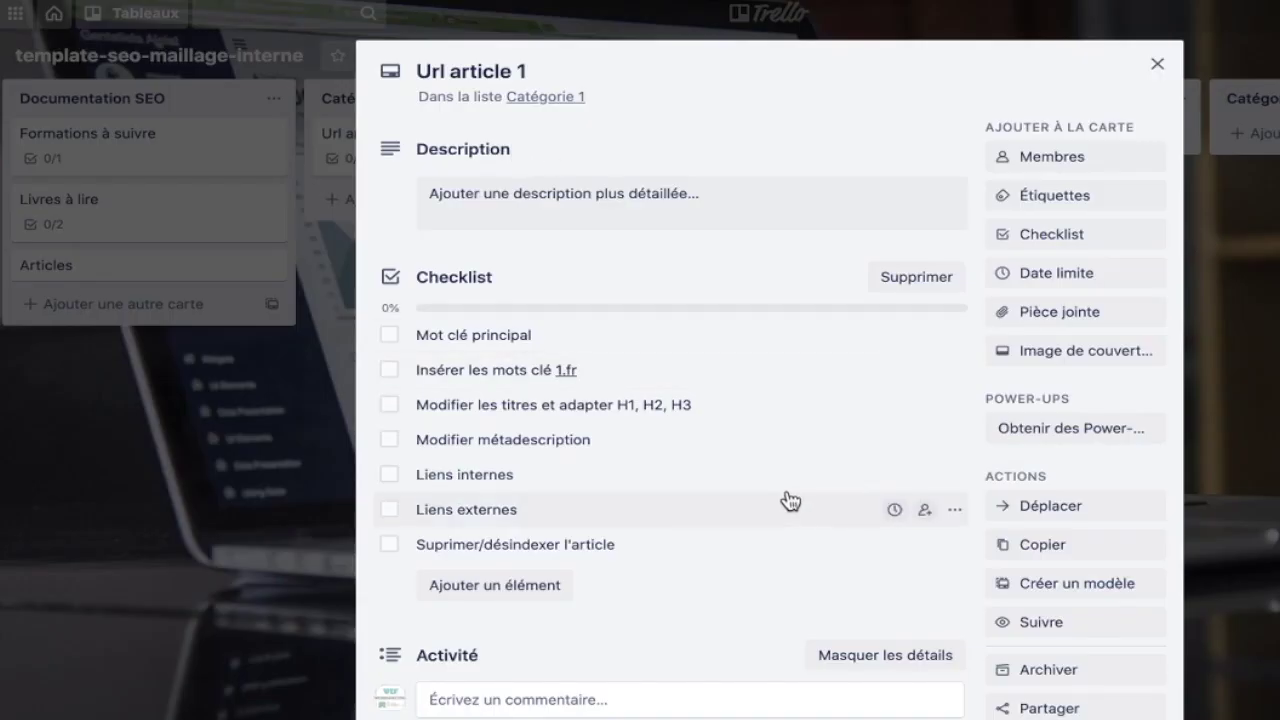
scroll(789, 503, down, 1)
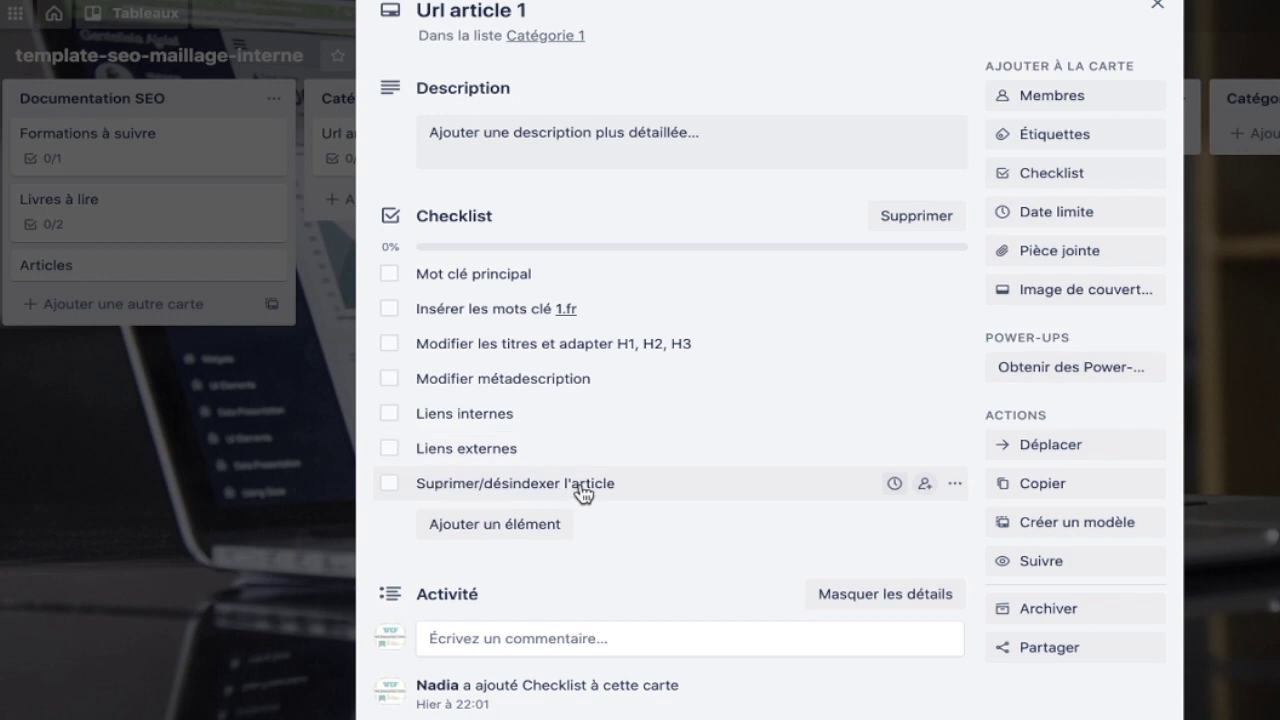
click(1158, 8)
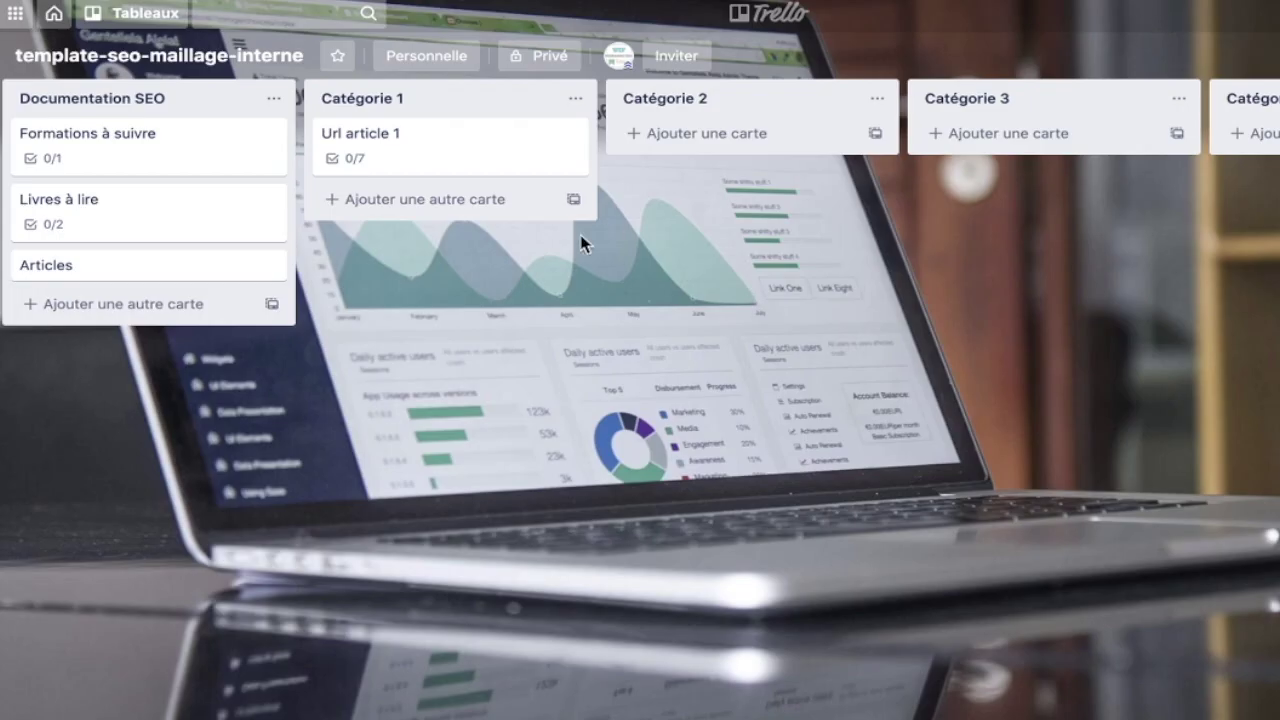
click(574, 137)
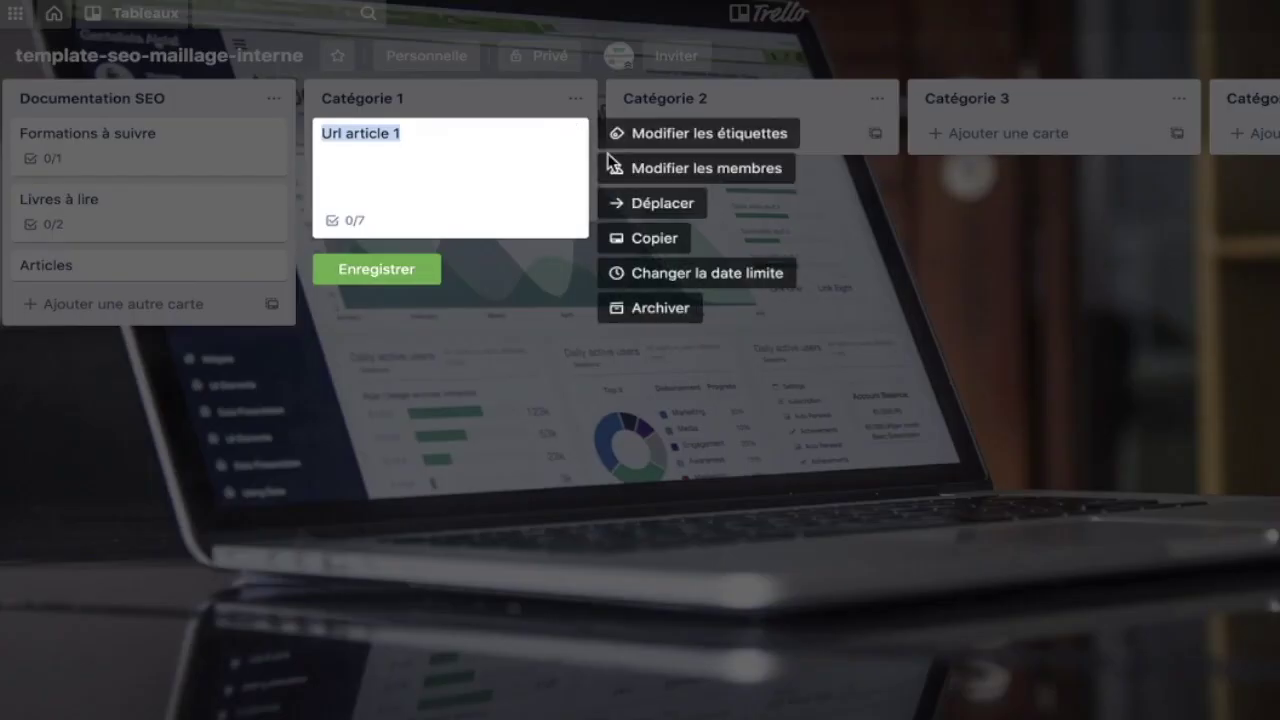
click(648, 240)
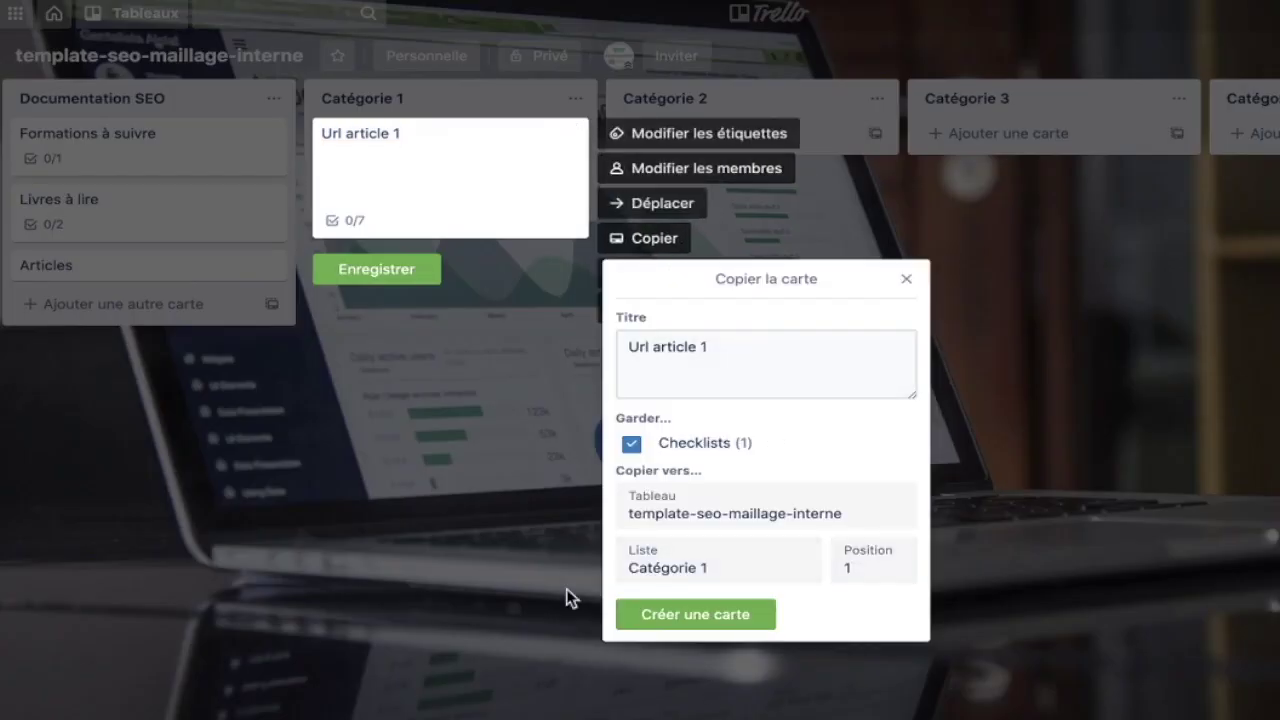
click(906, 280)
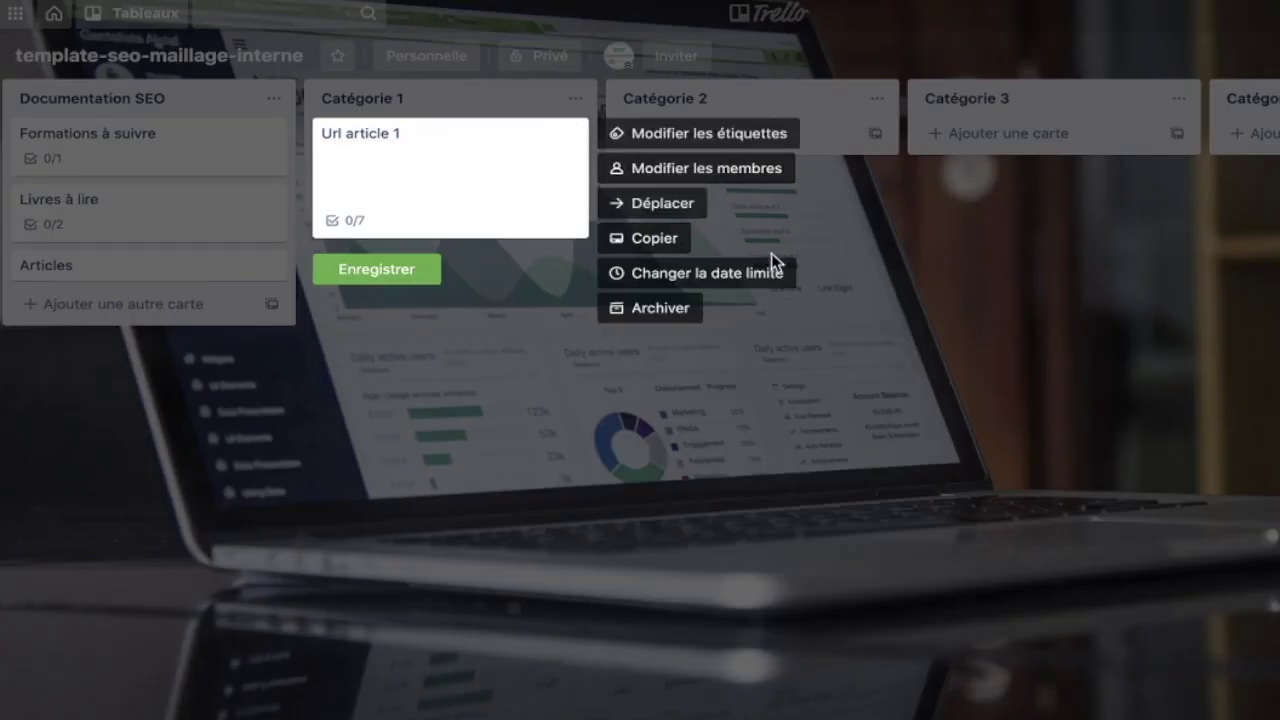
click(608, 412)
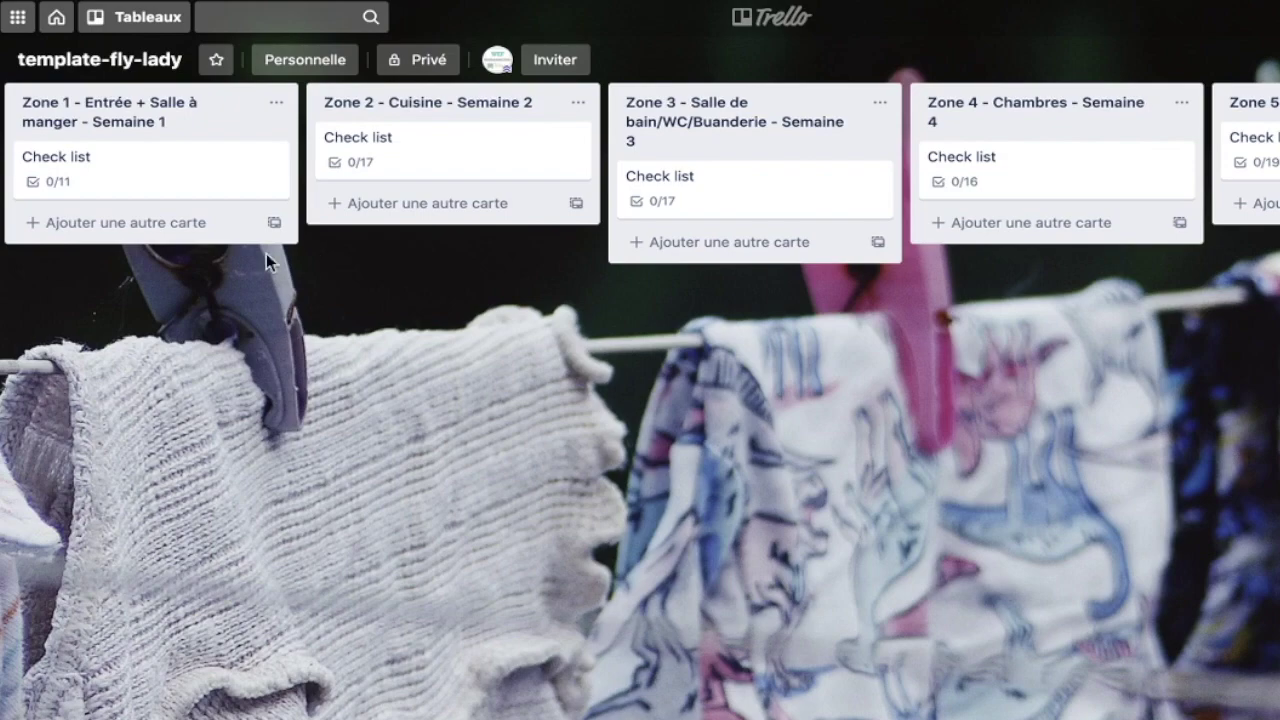
Review the cleaning checklist of the "Check list" card in the "Zone 1 - Entrée + Salle à manger - Semaine 1" list
click(200, 188)
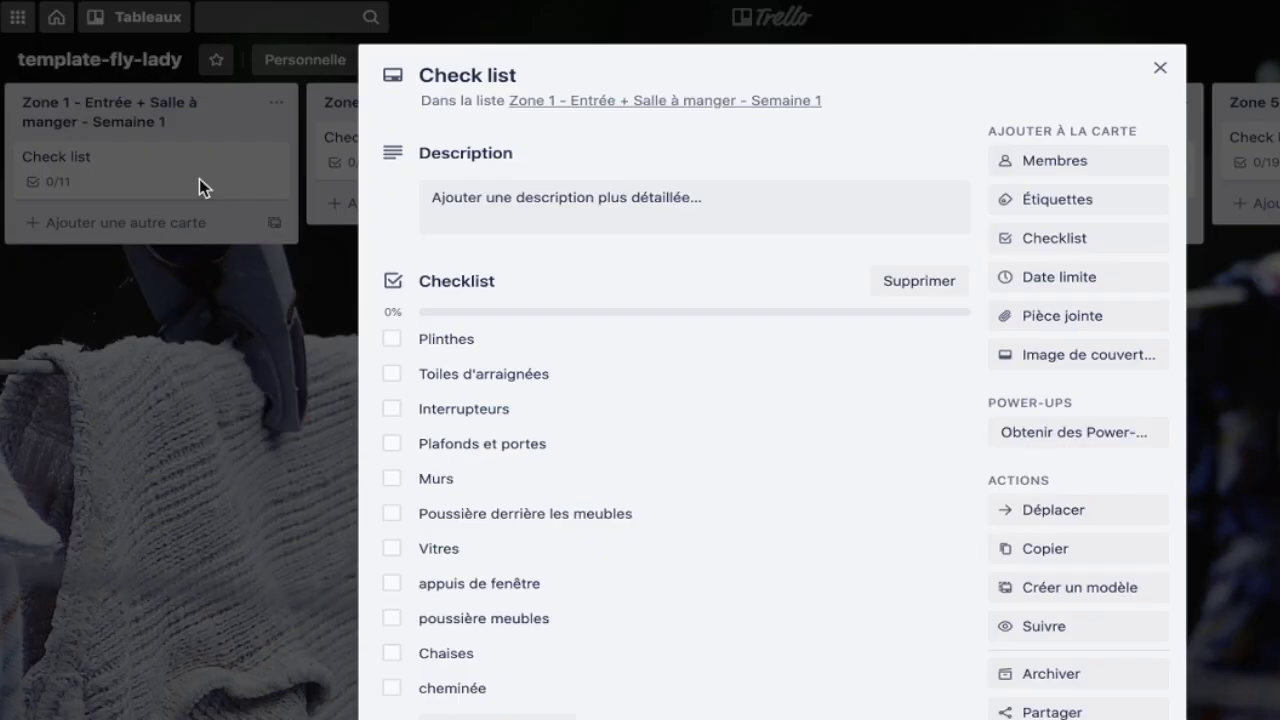
scroll(694, 491, down, 1)
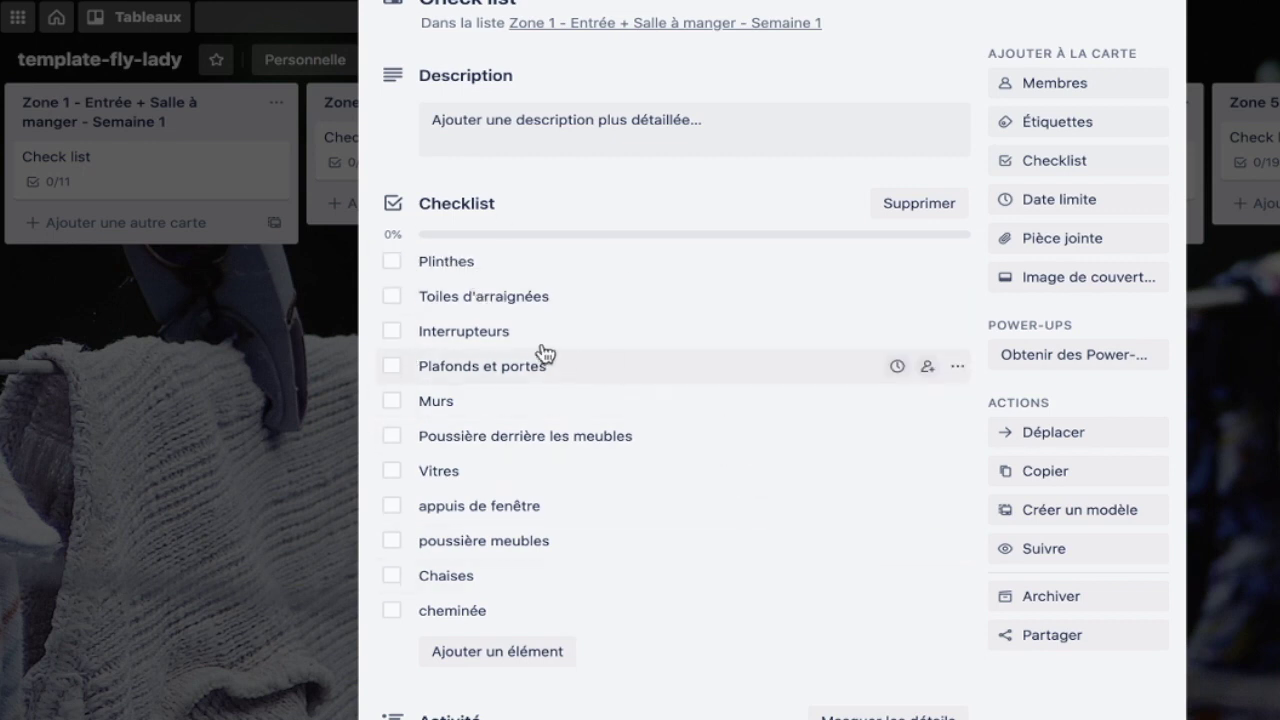
scroll(543, 380, up, 1)
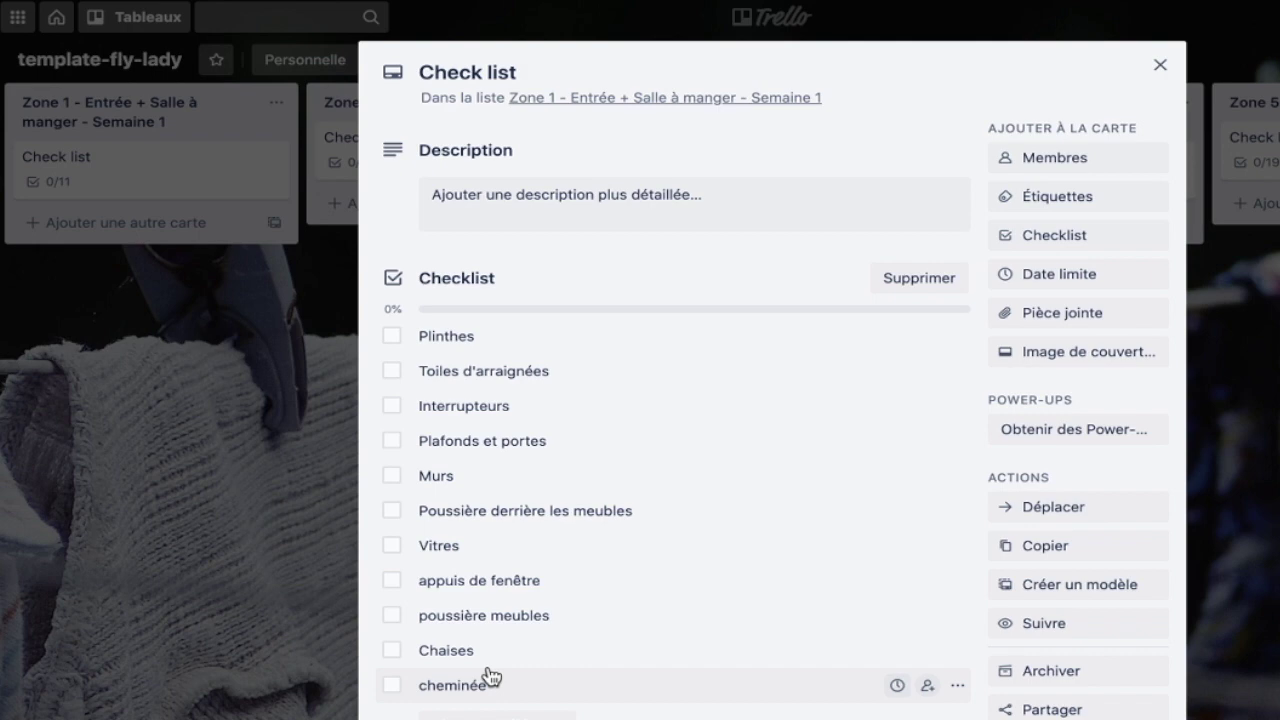
click(1160, 66)
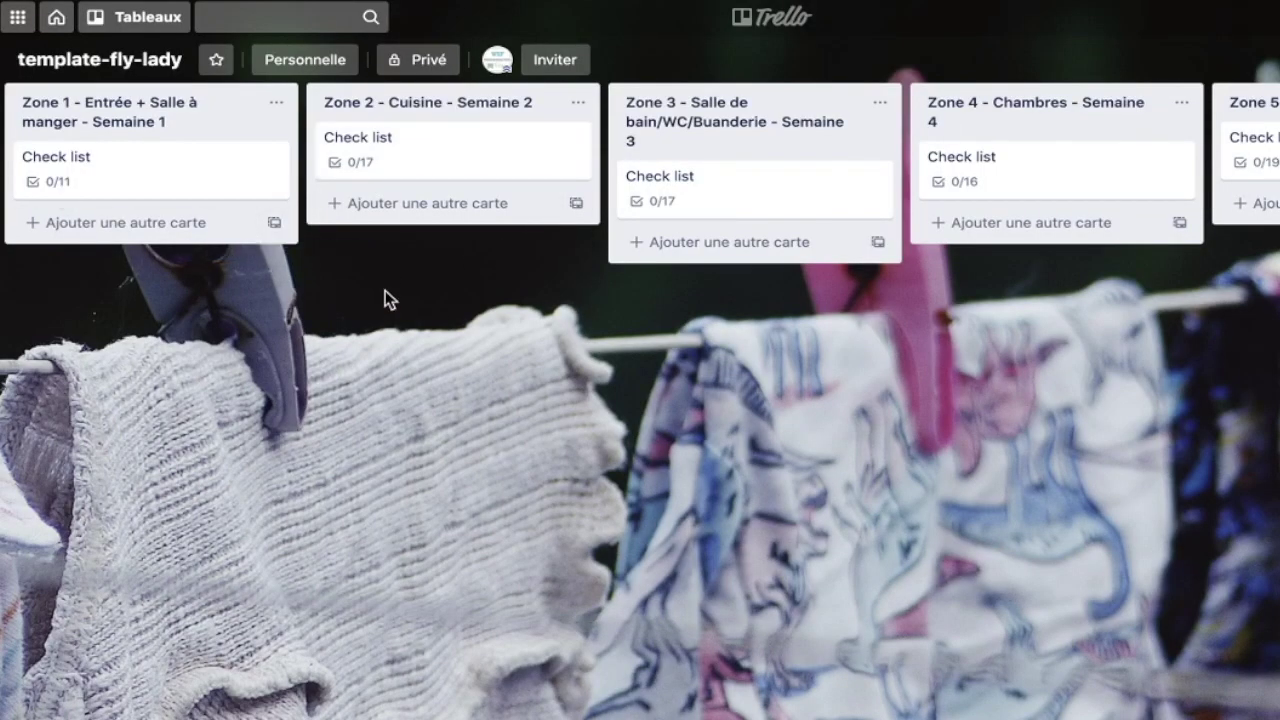
click(200, 180)
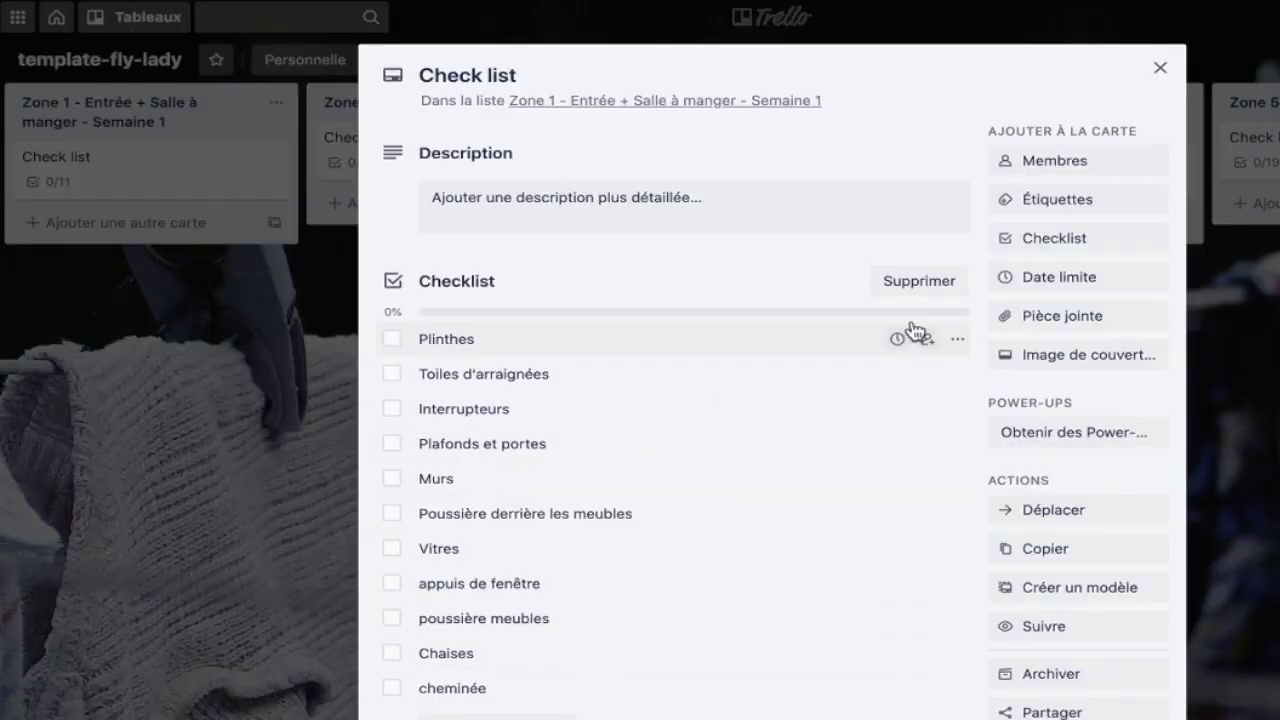
click(1160, 68)
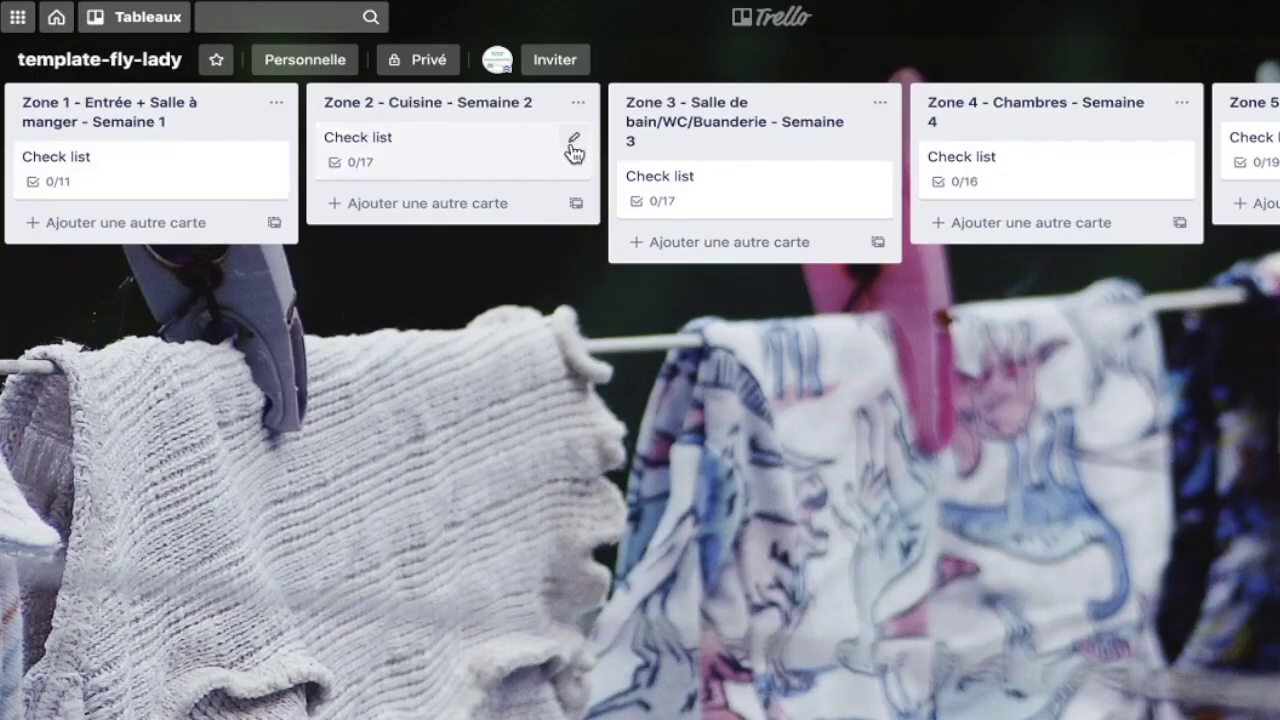
Review the cleaning checklist of the "Check list" card in the "Zone 2 - Cuisine - Semaine 2" list
click(464, 170)
scroll(563, 515, down, 4)
scroll(565, 515, up, 5)
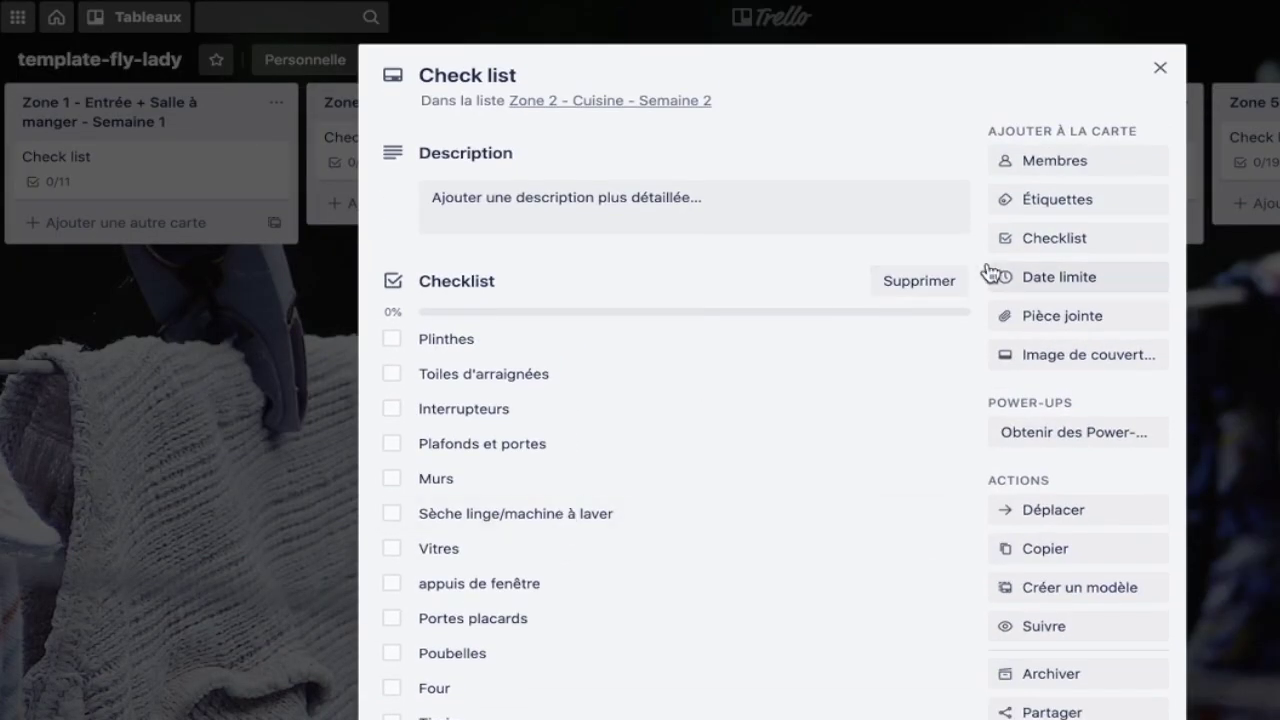
click(1158, 66)
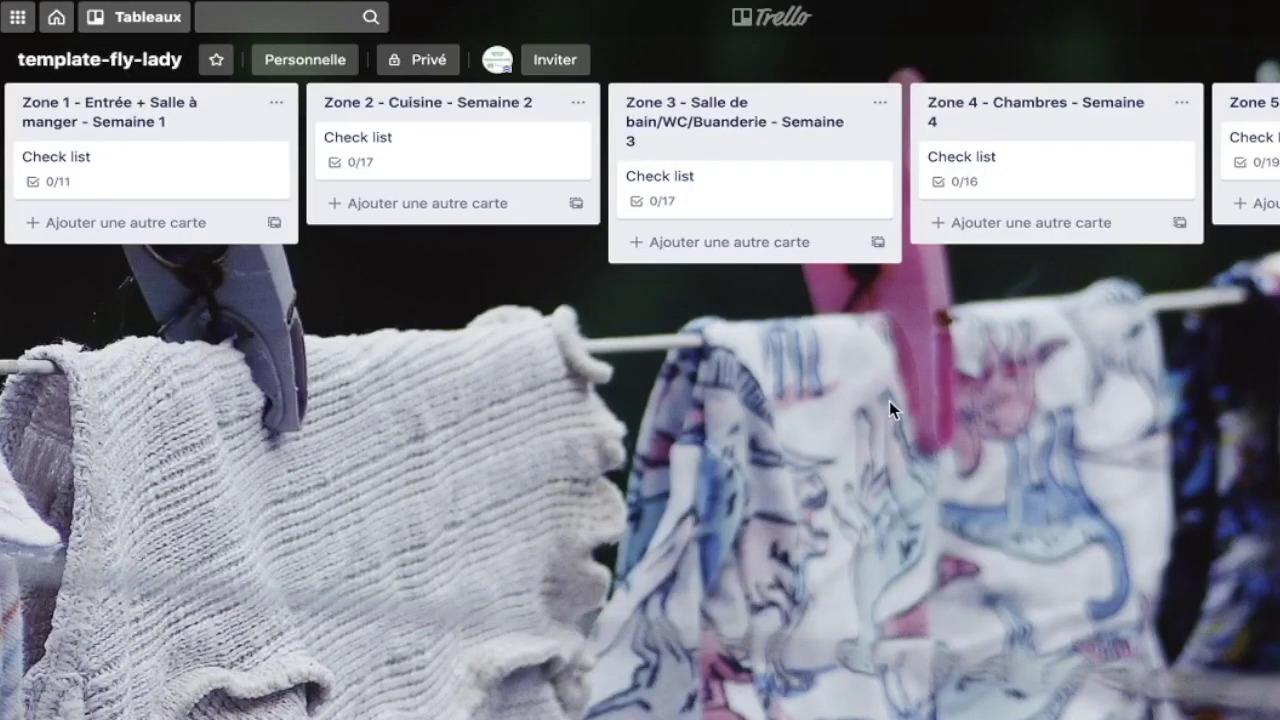